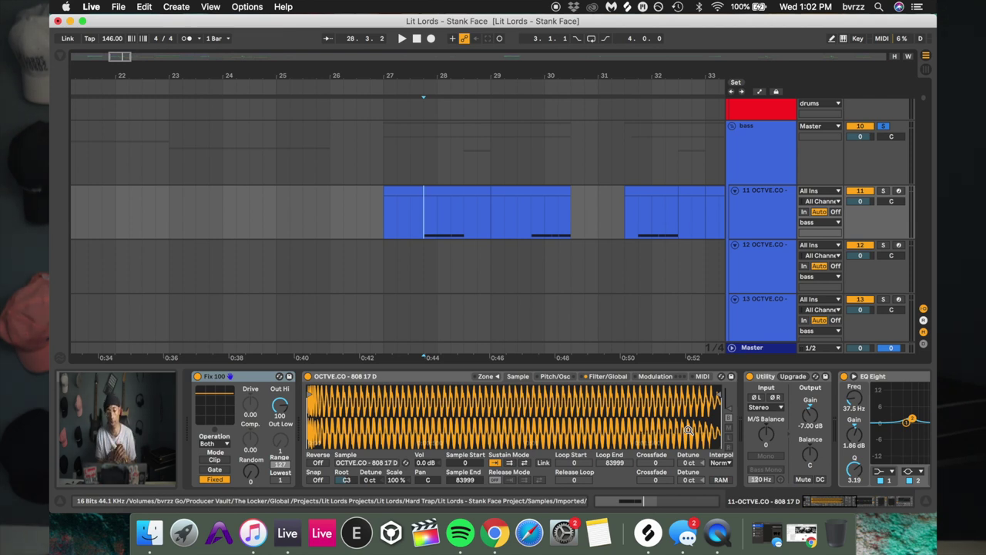
# Review the device chain of bass track 11, from the OCTVE.CO 808 Sampler through Utility, EQ Eight, Compressor and SausageFattener to Saturator
pyautogui.hscroll(8, 688, 430)
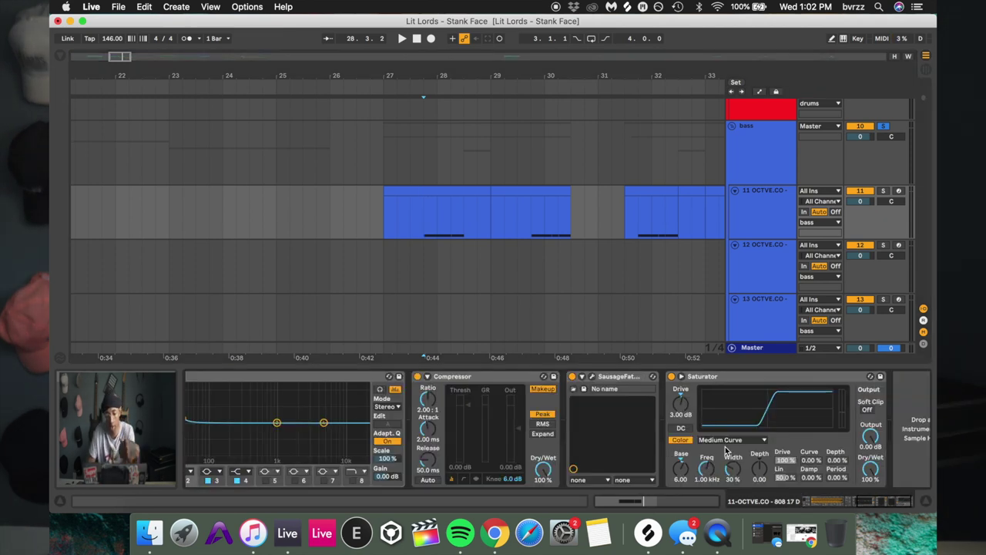
pyautogui.hscroll(-5, 628, 408)
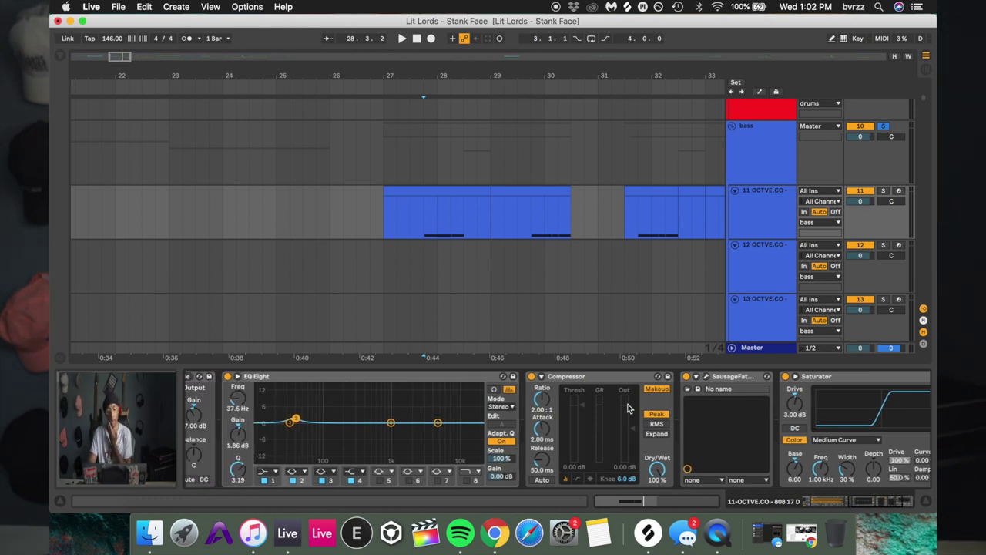
pyautogui.hscroll(-6, 627, 409)
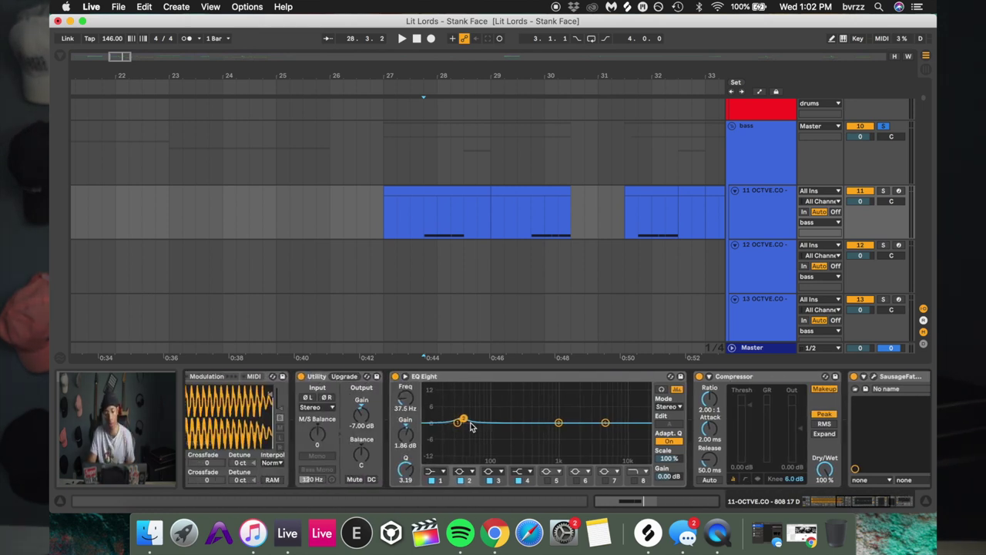
pyautogui.hscroll(-10, 471, 428)
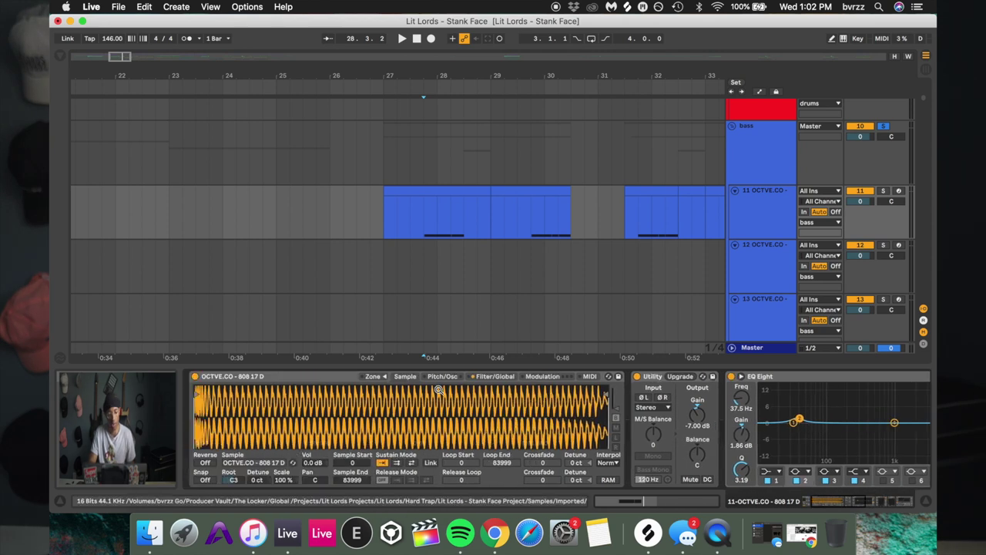
# Play the 808 03 clip on track 17 from bar 27
pyautogui.scroll(-10, 360, 181)
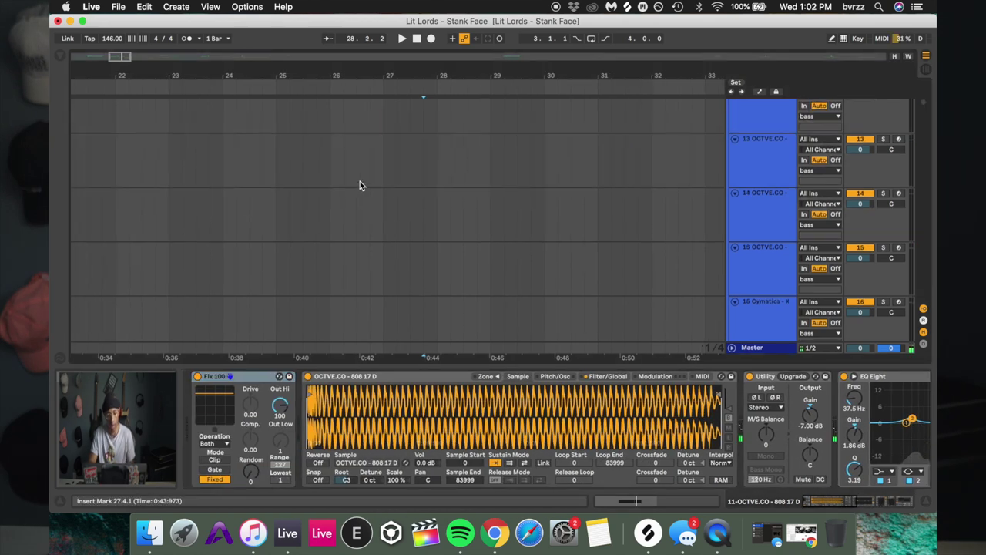
pyautogui.click(388, 147)
pyautogui.press('space')
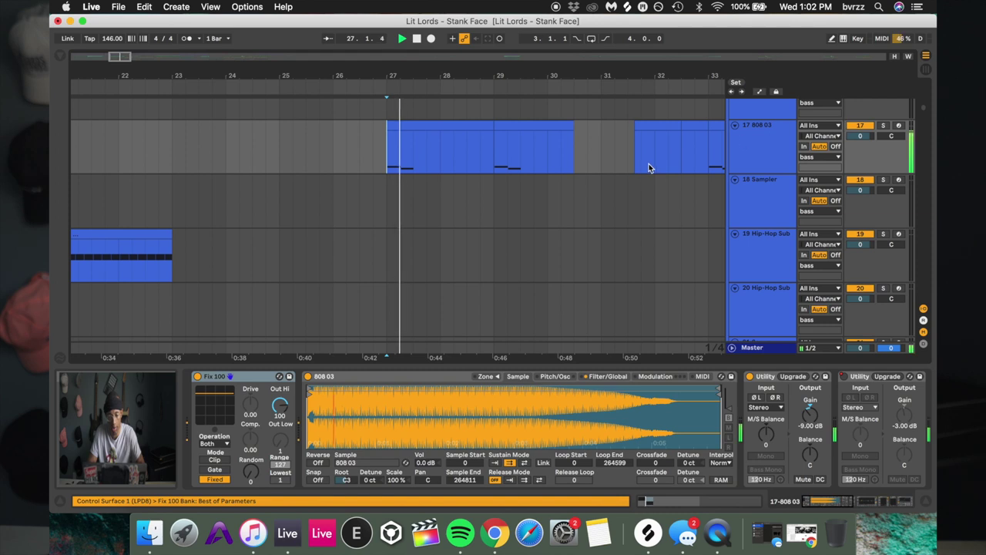
pyautogui.press('space')
pyautogui.press('space')
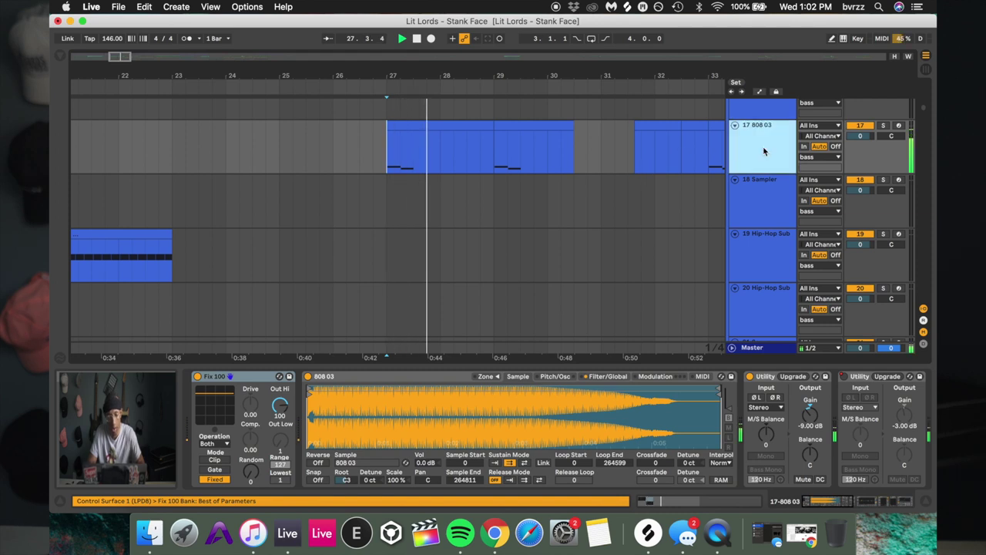
pyautogui.press('space')
# Play the soloed Hip-Hop Sub clip on track 23 from position 28.3.1
pyautogui.scroll(-2, 560, 210)
pyautogui.scroll(-6, 560, 211)
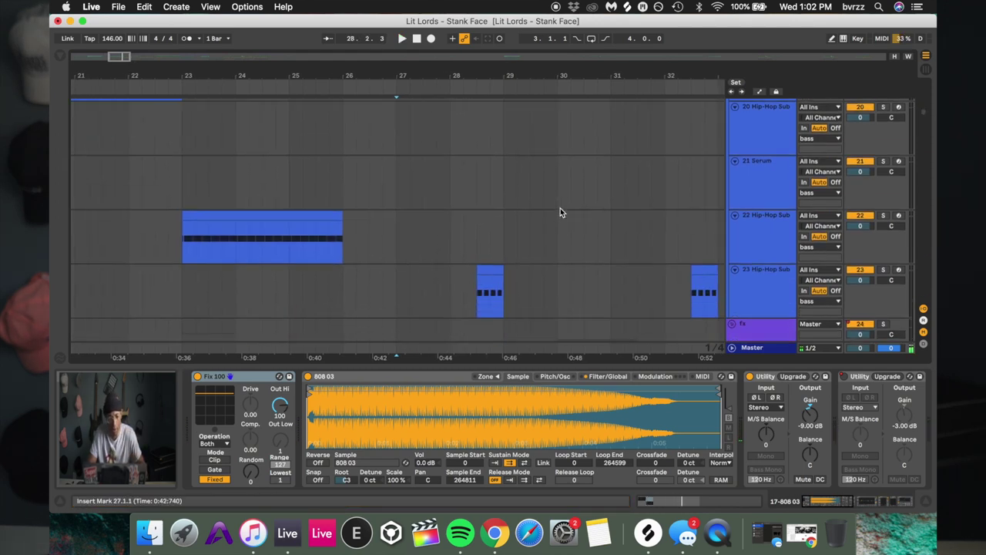
pyautogui.click(482, 250)
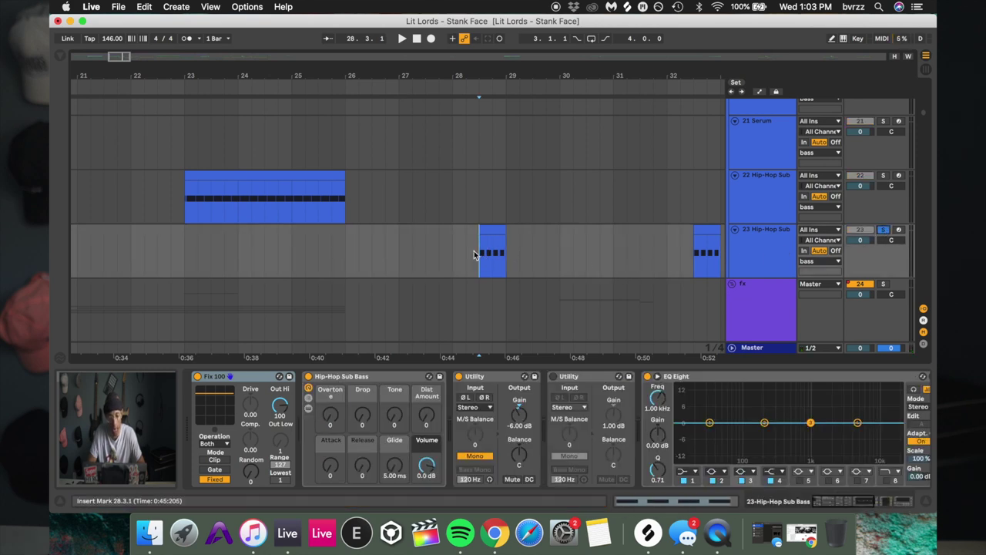
pyautogui.press('space')
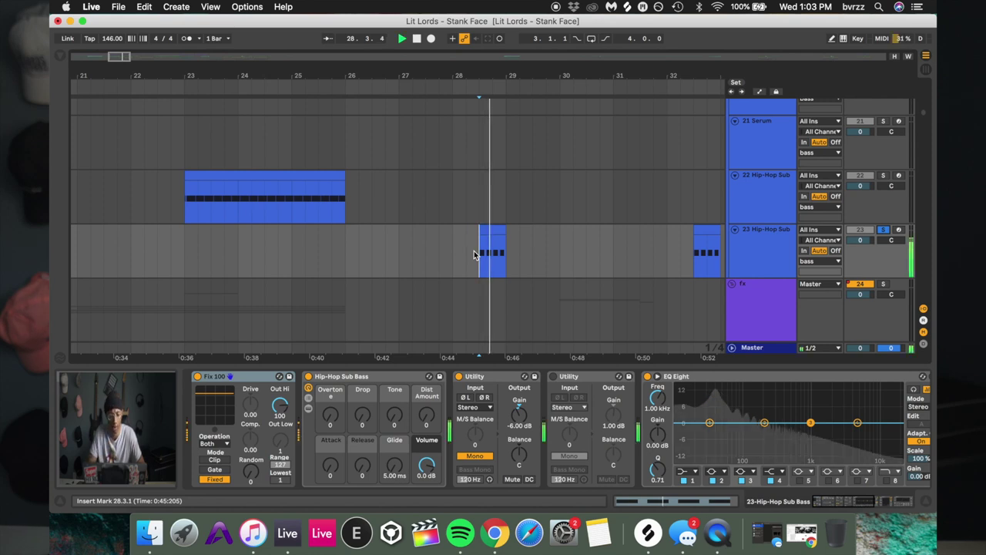
# Compare the Hip-Hop Sub on track 23 with and without solo during playback, ending with solo off
pyautogui.click(883, 230)
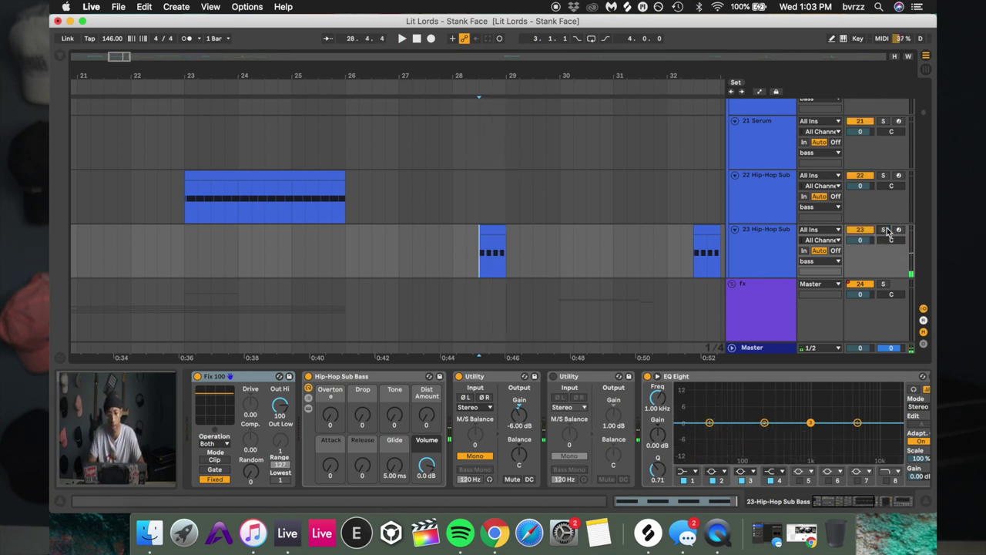
pyautogui.press('space')
pyautogui.click(883, 230)
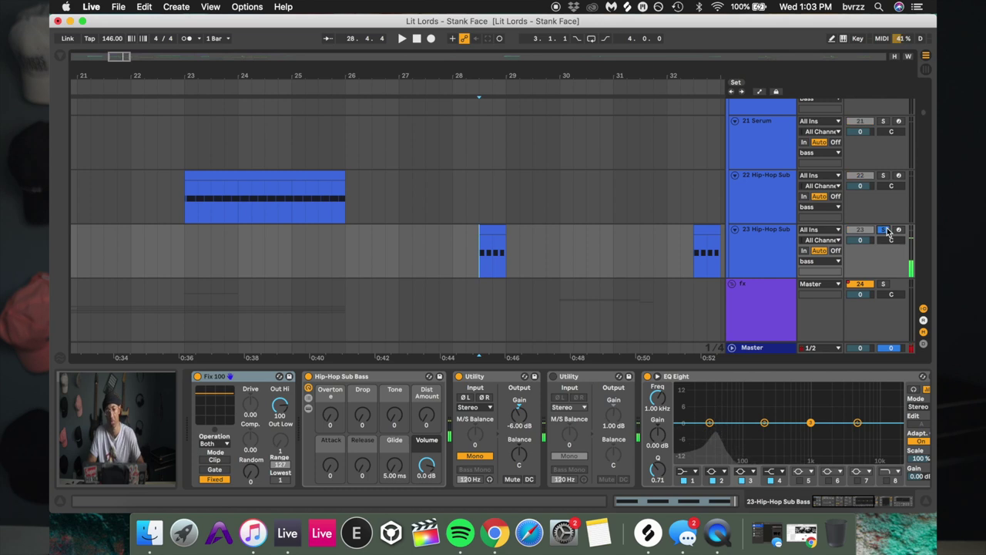
pyautogui.press('space')
pyautogui.click(883, 230)
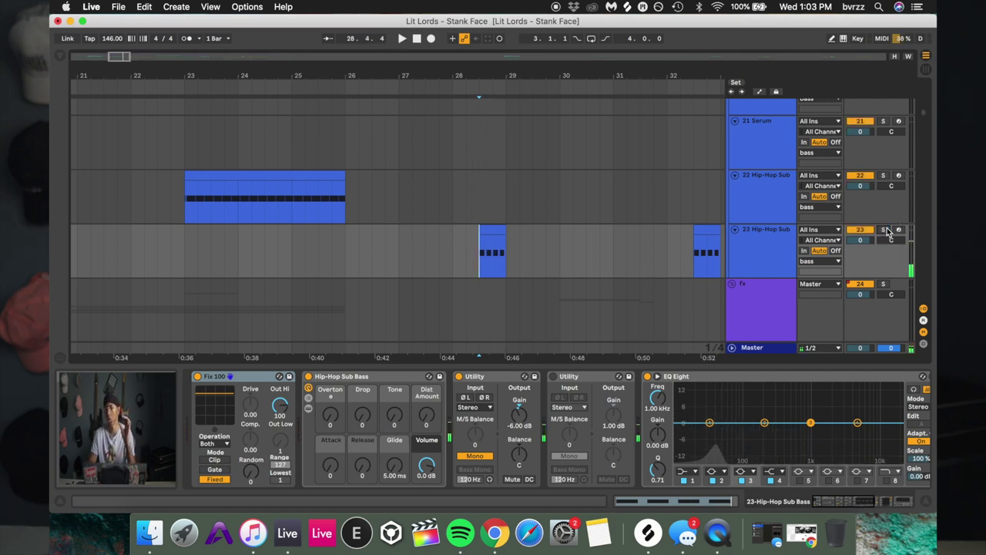
pyautogui.press('space')
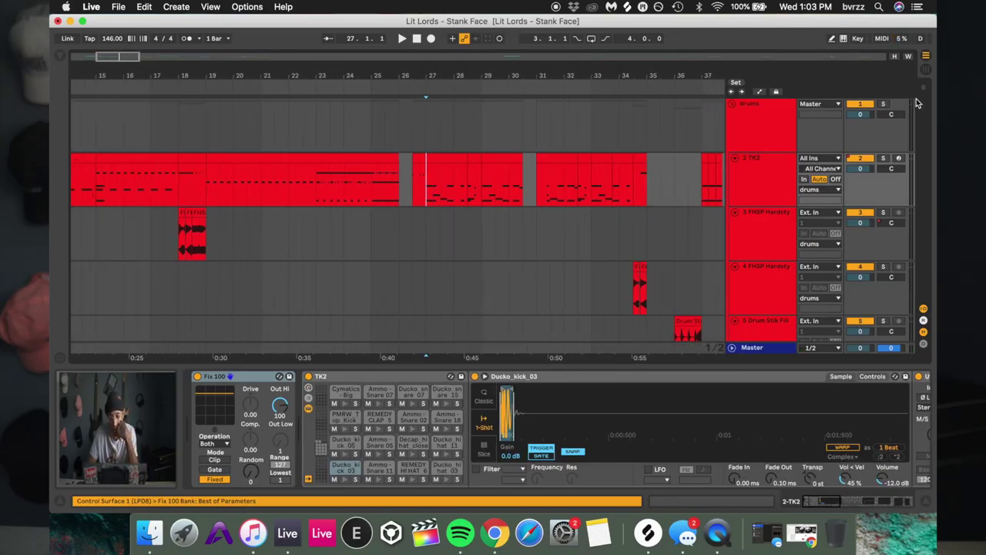
# Solo the drums group and listen to the drum pattern from bar 27 and again from bar 37
pyautogui.click(885, 106)
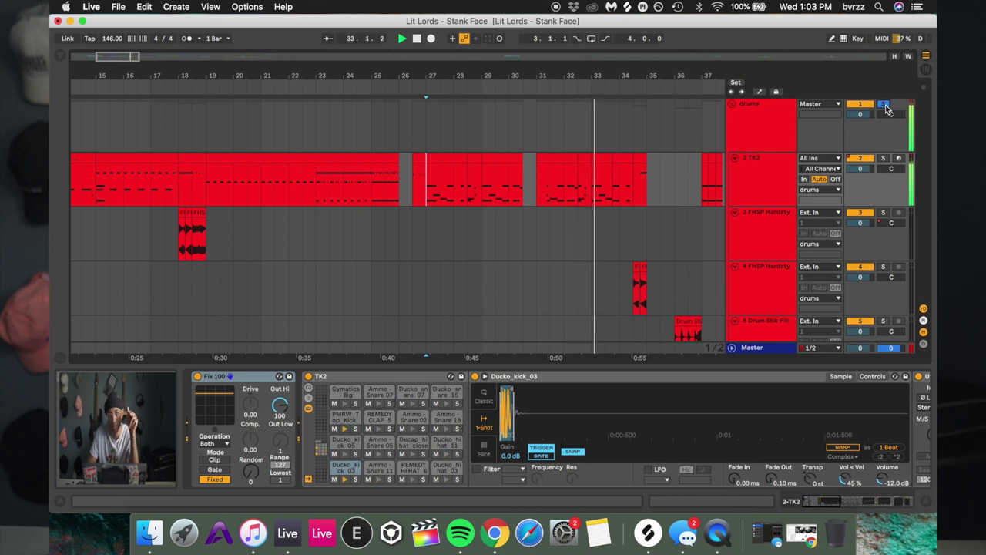
pyautogui.press('space')
pyautogui.hscroll(3, 686, 205)
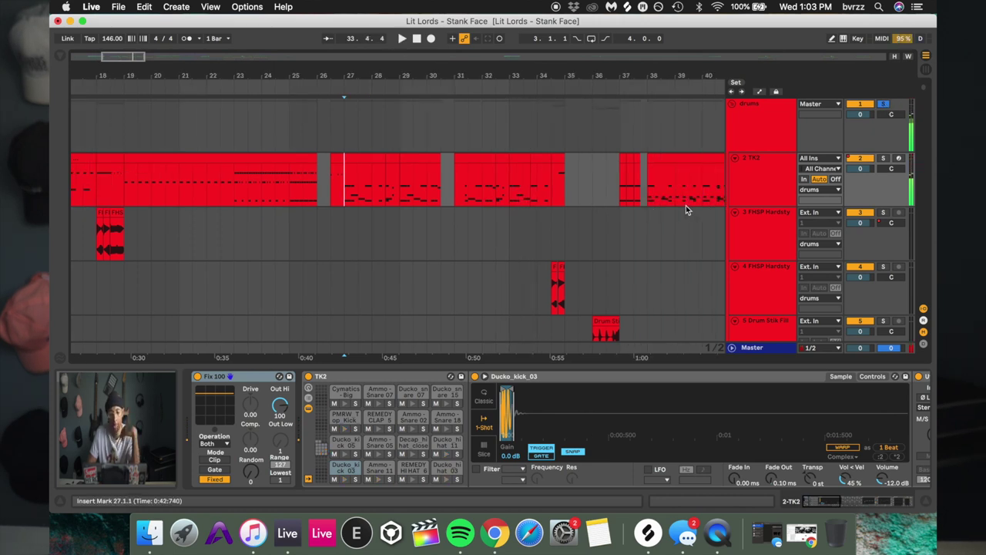
pyautogui.click(616, 197)
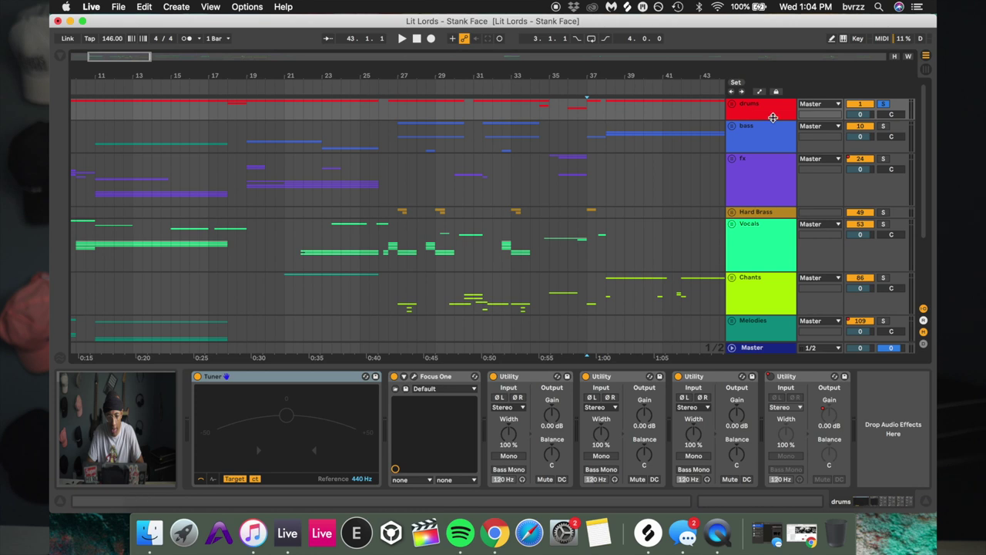
pyautogui.press('space')
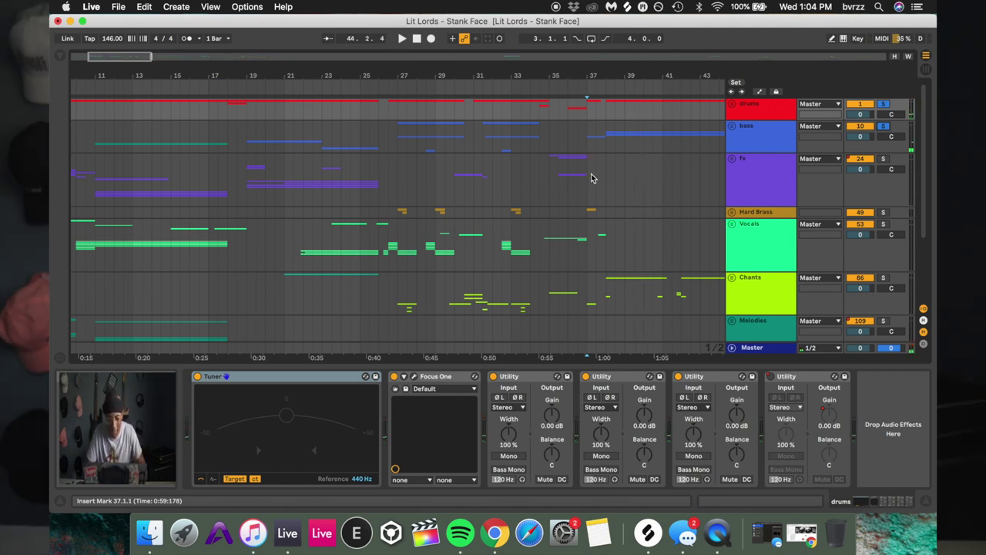
# Expand the Hard Brass group with its tracks unfolded, and show the devices of Apashe horn track 50
pyautogui.hscroll(-3, 591, 186)
pyautogui.click(465, 214)
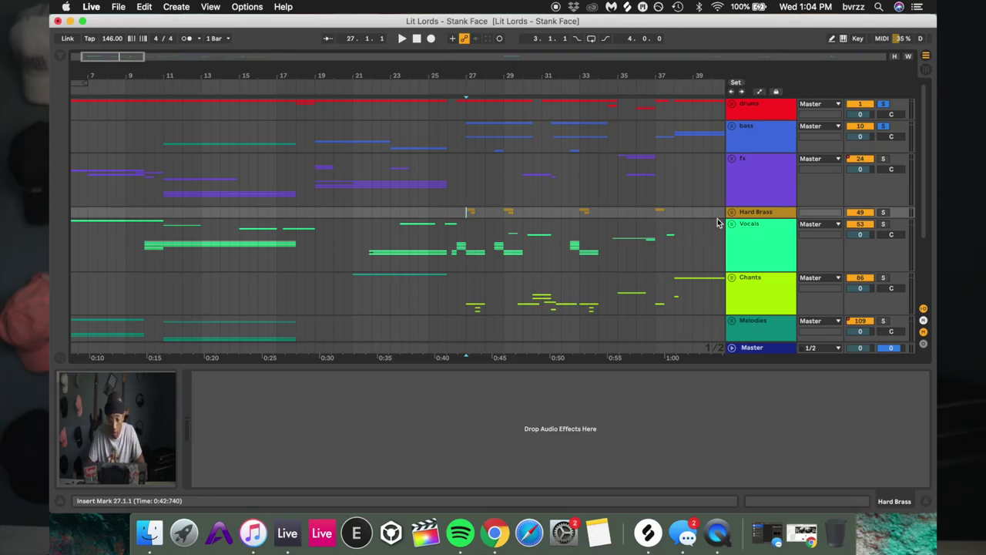
pyautogui.click(732, 214)
pyautogui.click(750, 244)
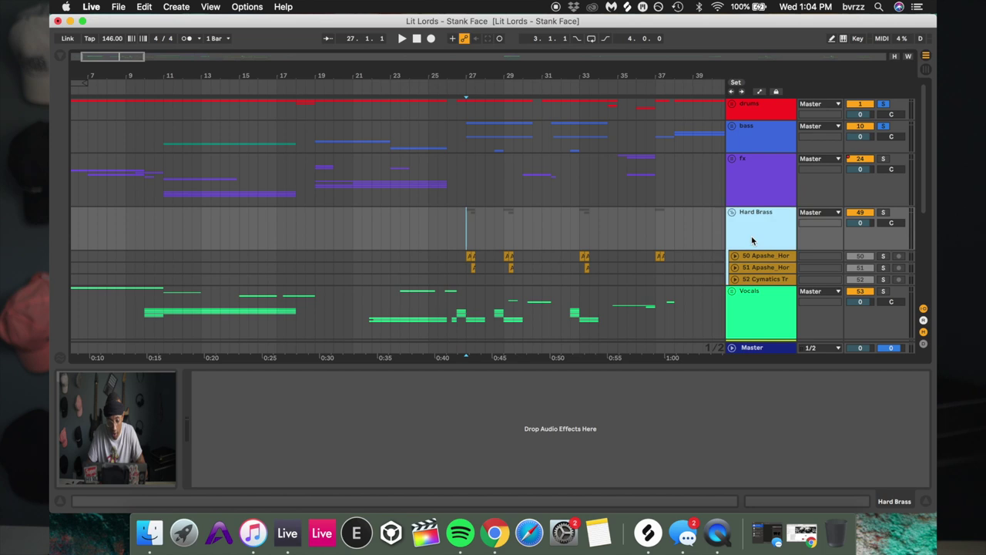
pyautogui.hotkey('alt', 'u')
pyautogui.scroll(-3, 752, 241)
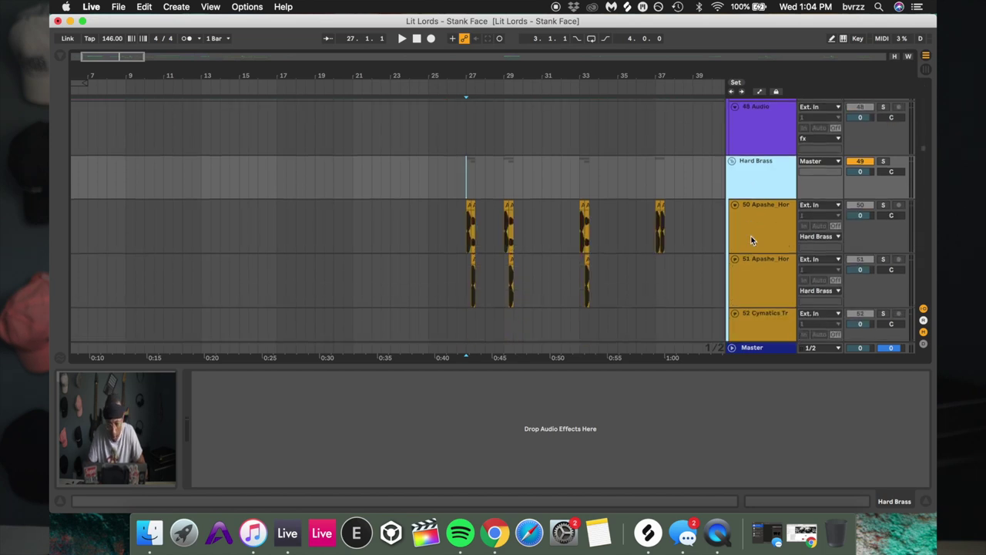
pyautogui.click(753, 241)
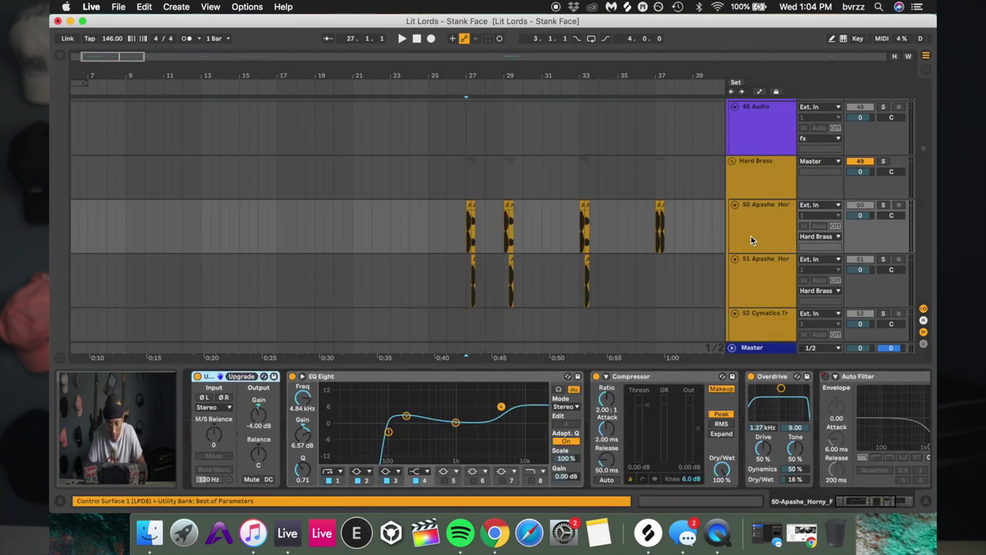
# Inspect the EQ Eight bands, Compressor, Overdrive and Auto Filter on Apashe horn track 50
pyautogui.click(465, 226)
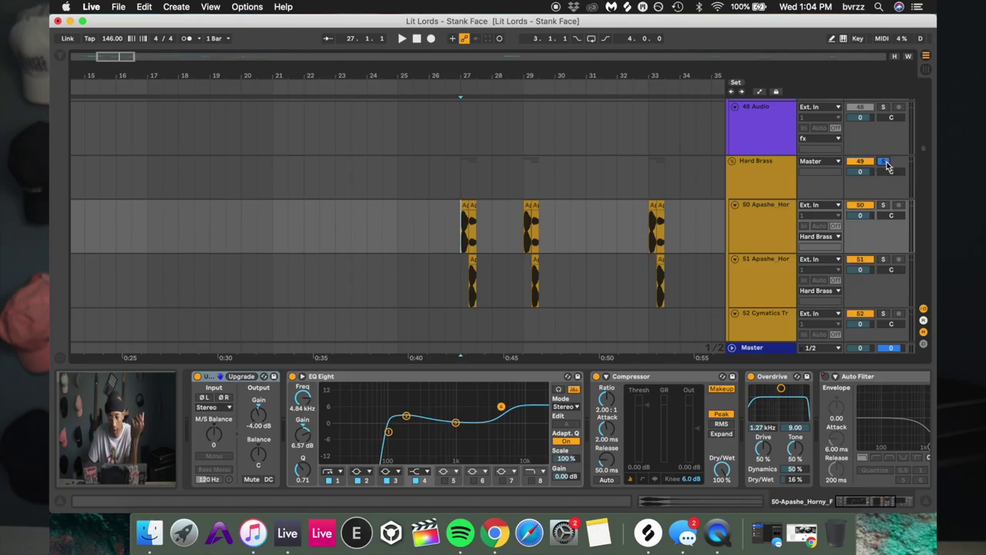
pyautogui.click(764, 225)
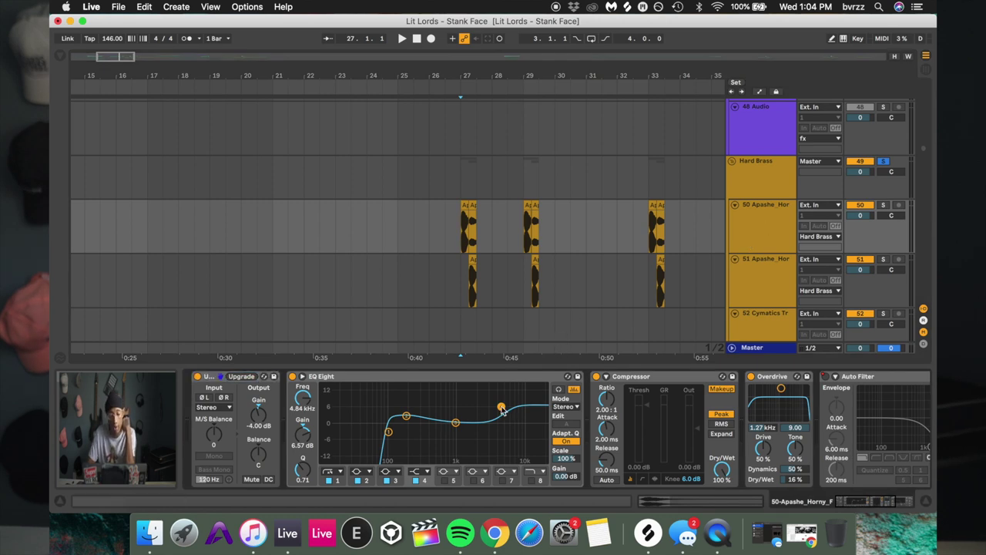
pyautogui.click(406, 417)
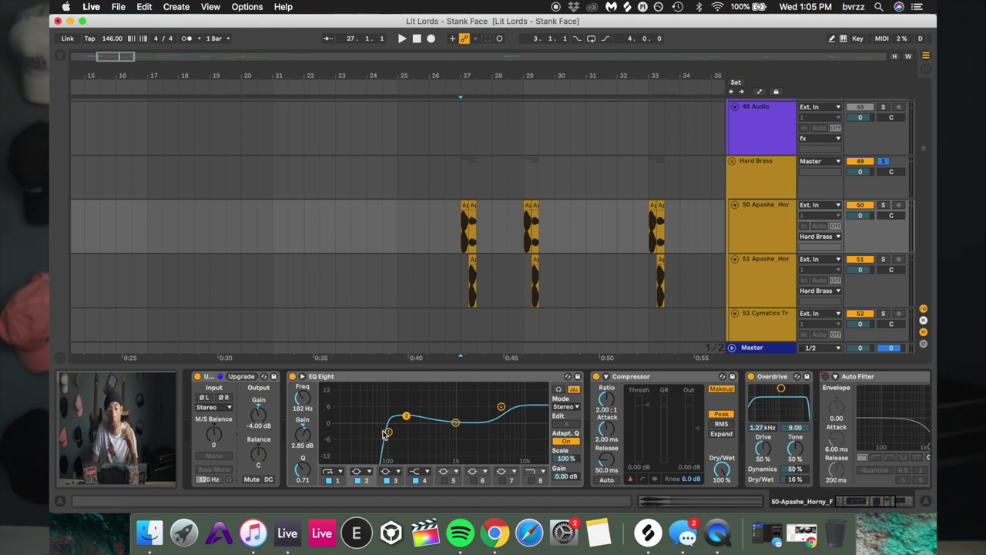
pyautogui.hscroll(3, 578, 431)
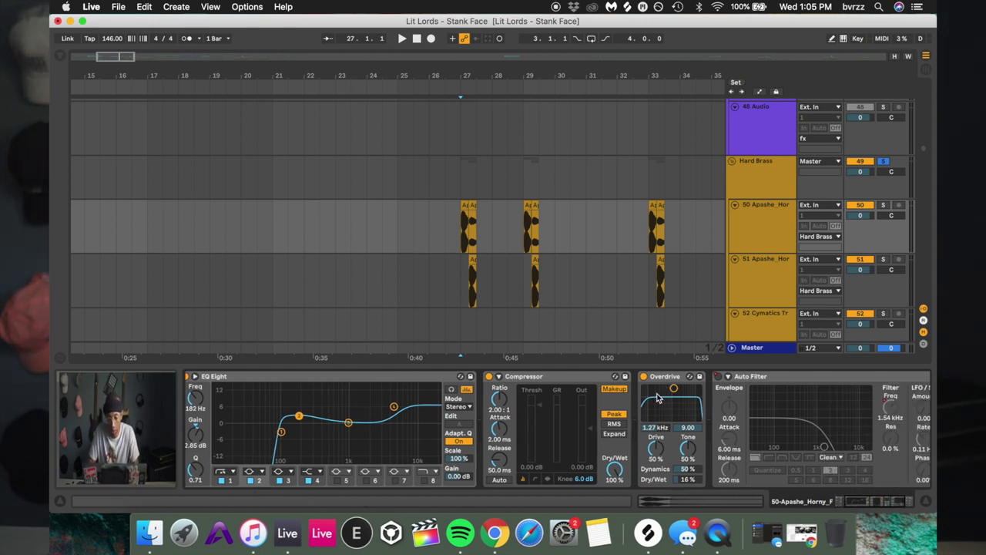
pyautogui.hscroll(3, 657, 398)
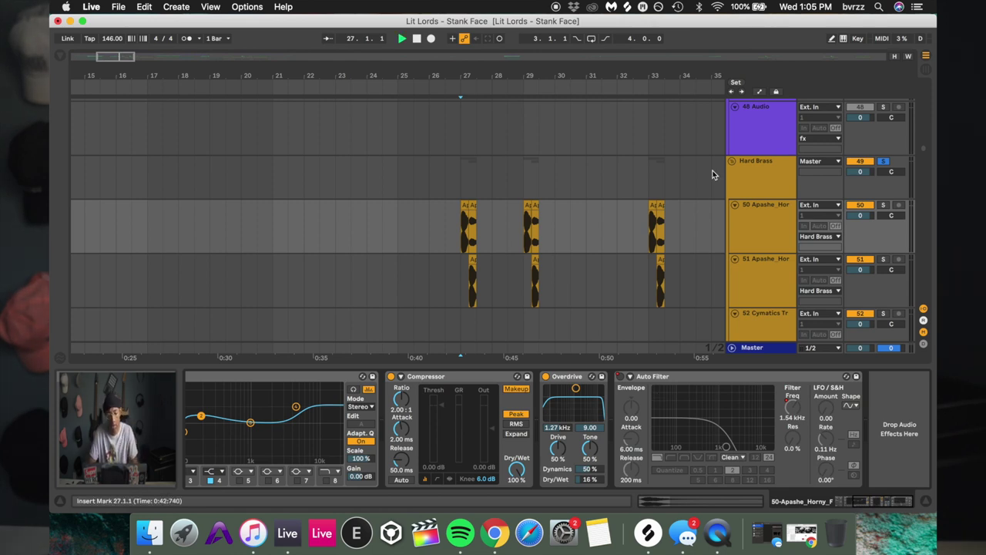
# Play the soloed Hard Brass group from bar 27
pyautogui.press('space')
pyautogui.press('space')
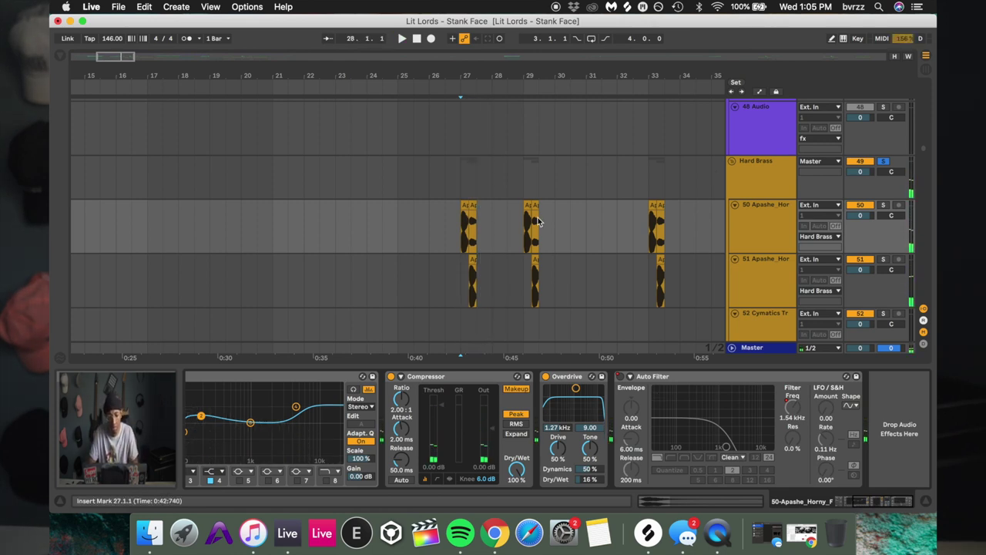
pyautogui.press('space')
# Solo Apashe horn tracks 50 and 51 in turn and play their individual clips in bar 27
pyautogui.click(466, 206)
pyautogui.click(883, 205)
pyautogui.press('space')
pyautogui.press('space')
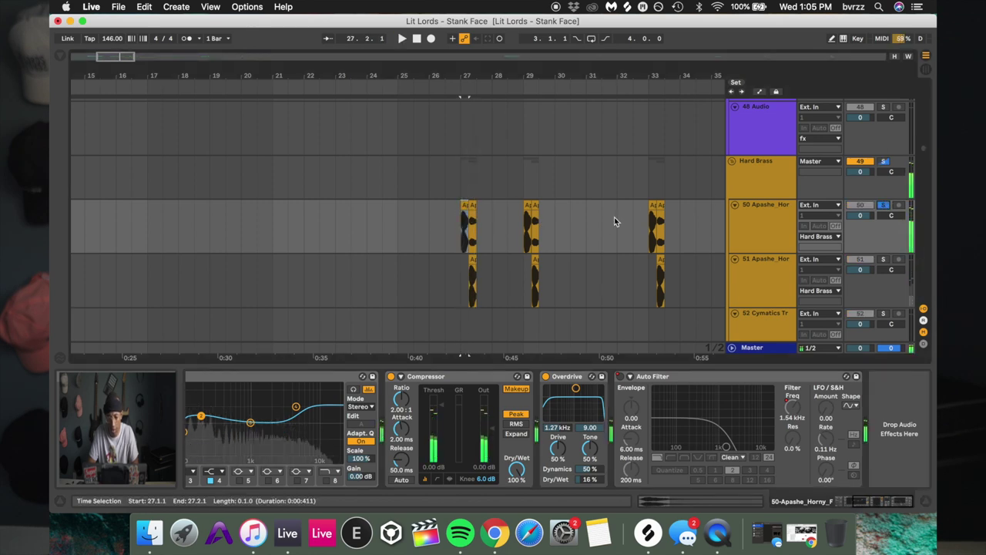
pyautogui.click(467, 235)
pyautogui.press('space')
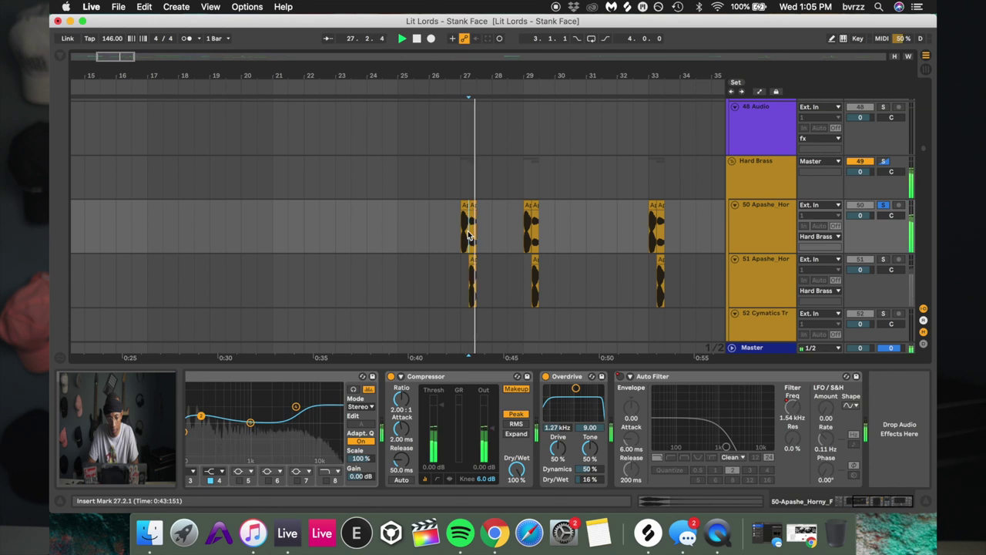
pyautogui.click(886, 261)
pyautogui.press('space')
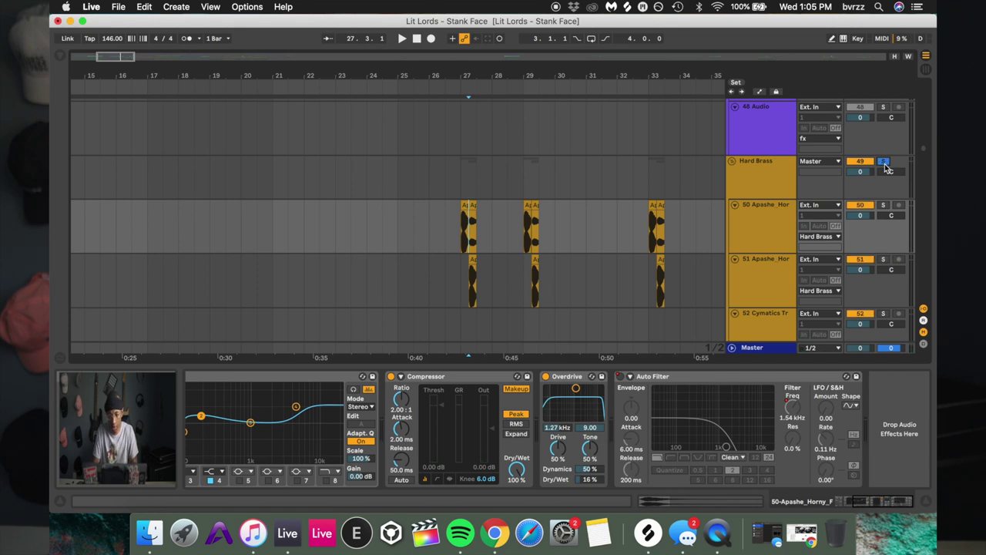
# Listen to the layered brass hits of the whole Hard Brass group in bar 27 and at bar 29
pyautogui.press('space')
pyautogui.press('space')
pyautogui.click(526, 233)
pyautogui.press('space')
# Solo the skit voice group and play the vocal clip on track 59 from position 23.3.1
pyautogui.hscroll(1, 526, 234)
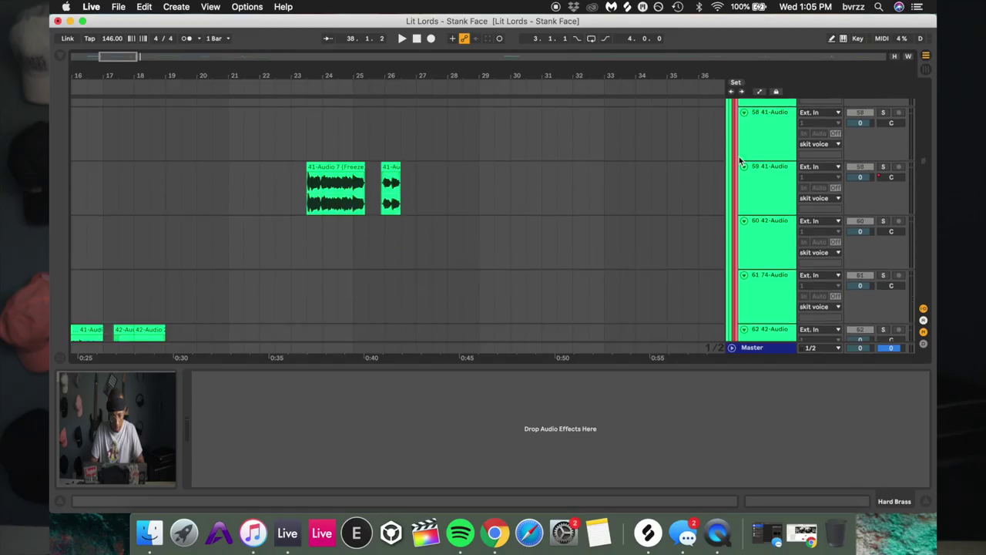
pyautogui.scroll(-2, 739, 160)
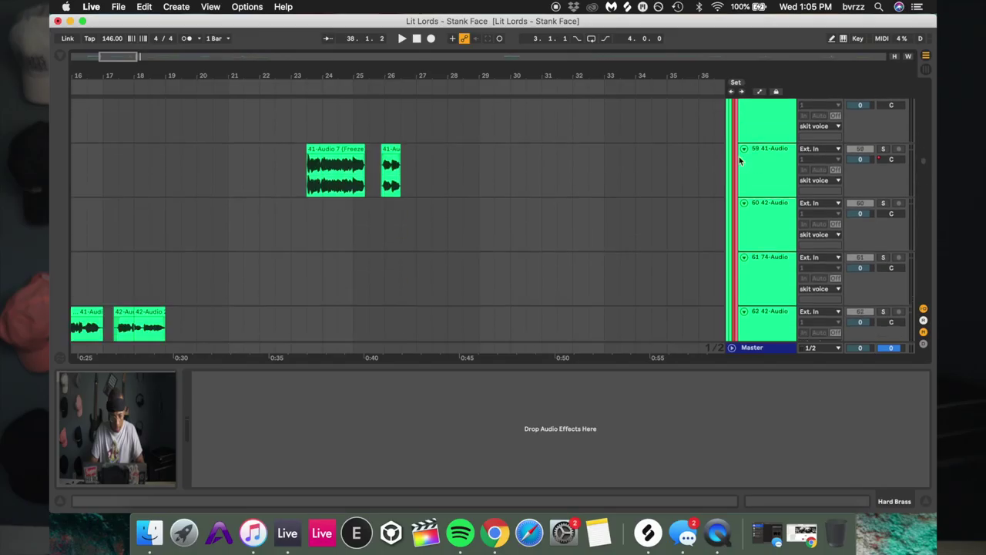
pyautogui.click(311, 182)
pyautogui.scroll(10, 764, 165)
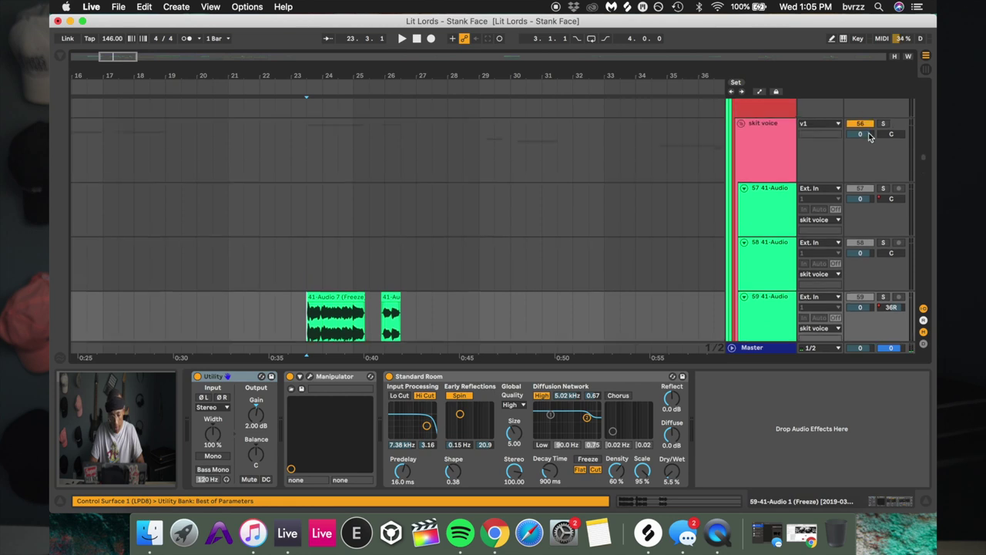
pyautogui.scroll(2, 870, 140)
pyautogui.click(883, 146)
pyautogui.press('space')
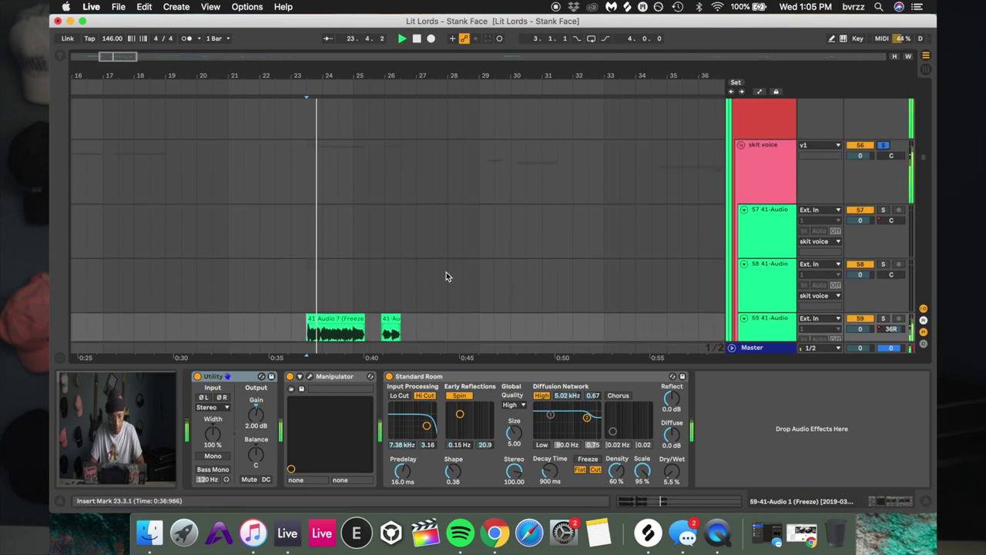
# Play the soloed v1 vocal group from bar 27 and look through its skit voice and verse clips
pyautogui.scroll(-2, 446, 272)
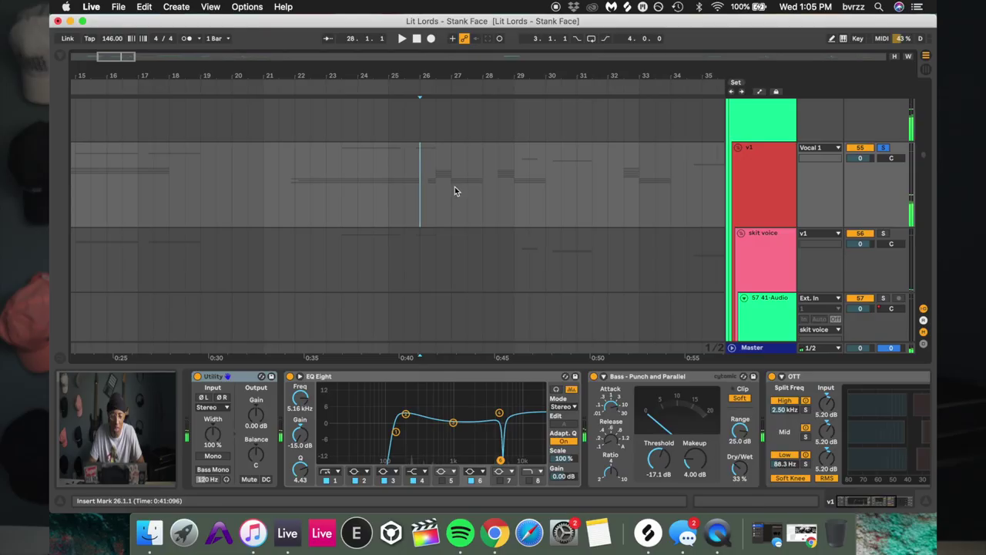
pyautogui.click(456, 190)
pyautogui.scroll(-3, 455, 191)
pyautogui.scroll(-15, 455, 191)
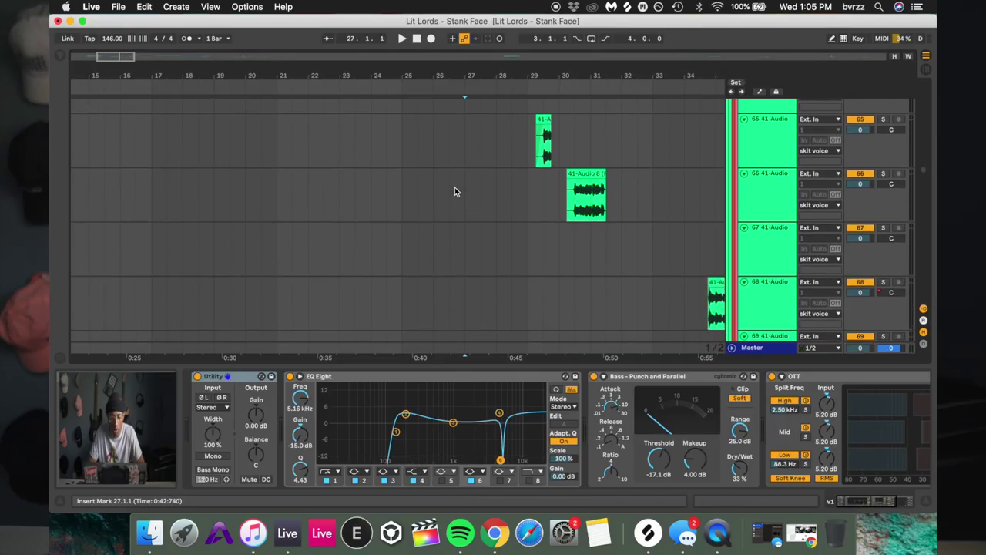
pyautogui.scroll(-5, 455, 191)
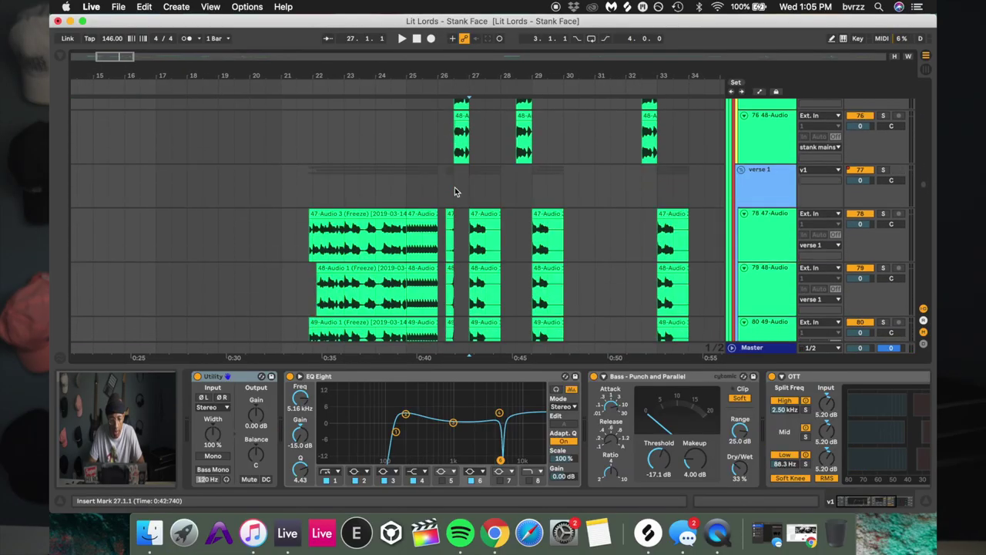
pyautogui.press('space')
pyautogui.press('space')
# Examine the verse 1 group's device chain and LittleAlterBoy settings while playing the vocals from bar 27
pyautogui.click(770, 187)
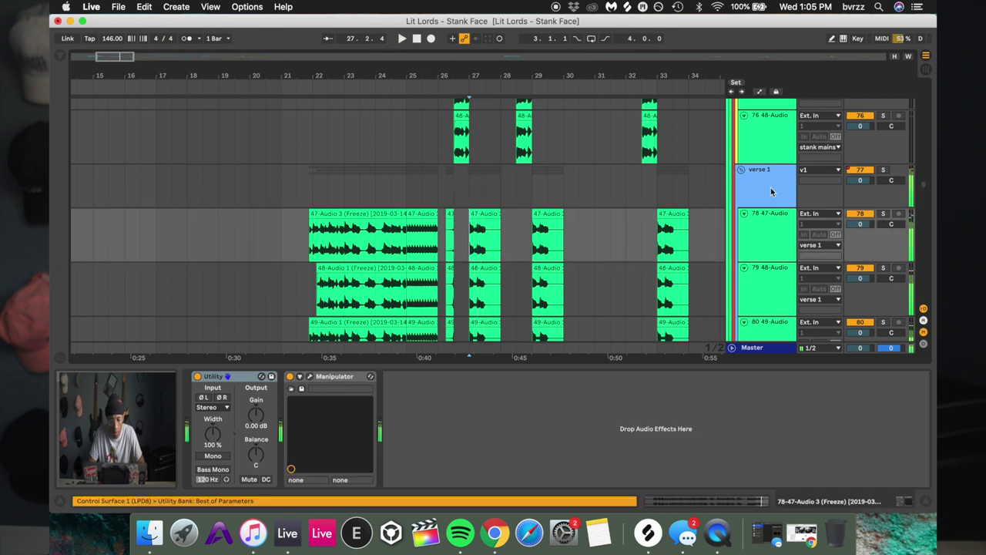
pyautogui.hscroll(5, 694, 420)
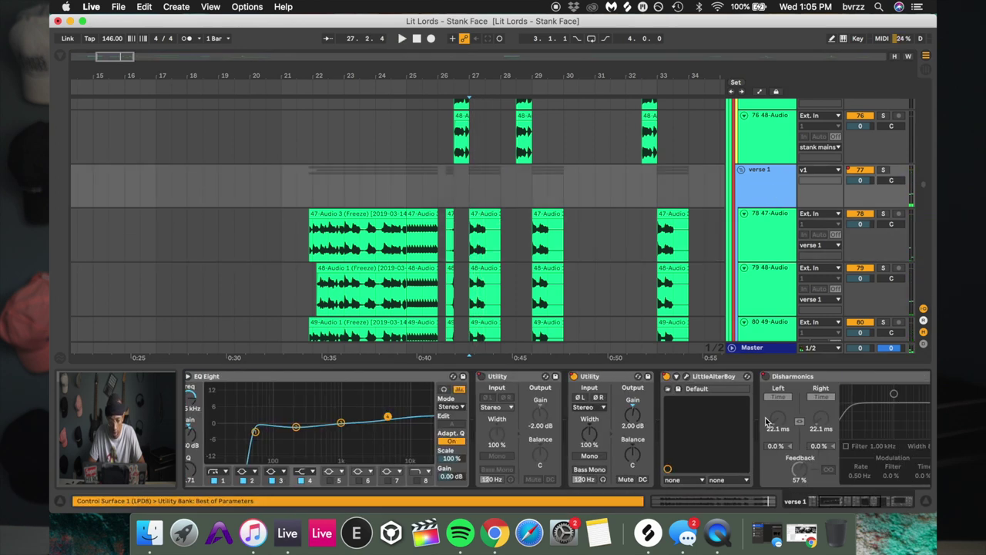
pyautogui.click(608, 375)
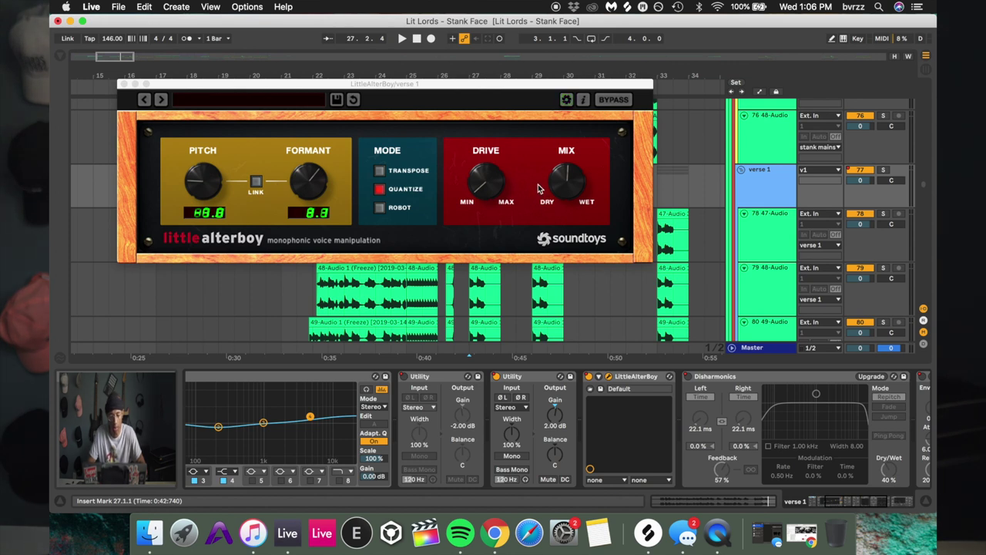
pyautogui.press('space')
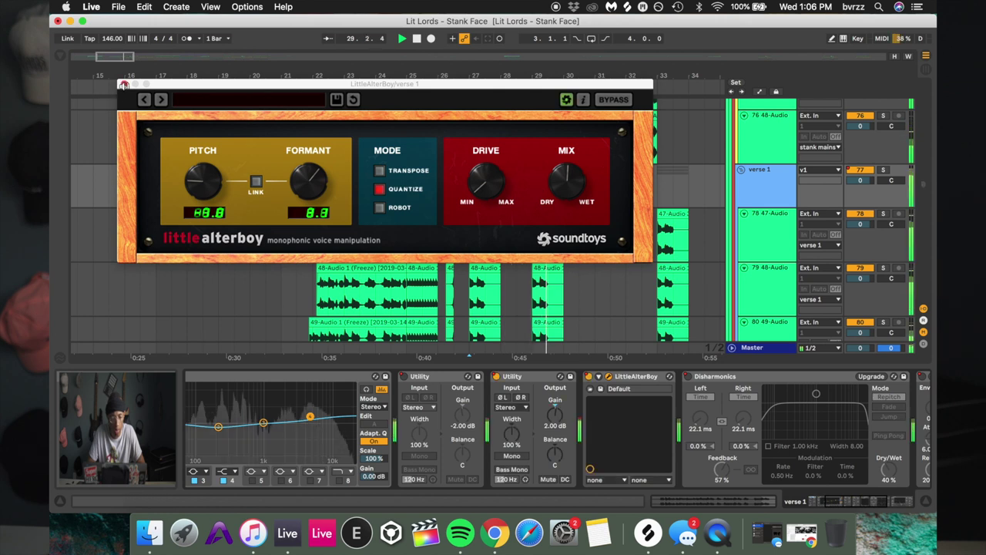
pyautogui.press('space')
pyautogui.click(123, 85)
# Find the 808 03 bass track and play its clip from bar 27
pyautogui.scroll(15, 468, 190)
pyautogui.scroll(-15, 467, 185)
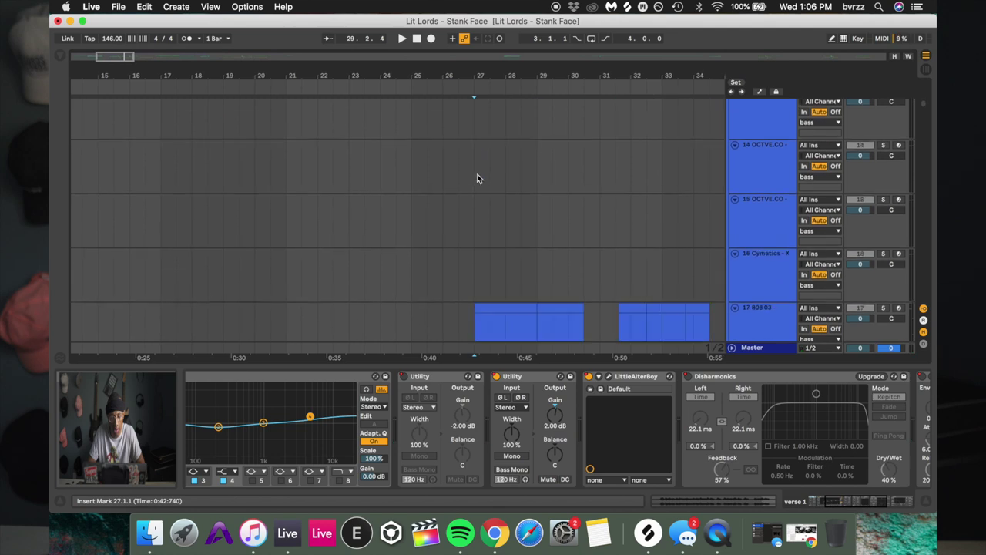
pyautogui.scroll(-5, 477, 179)
pyautogui.press('space')
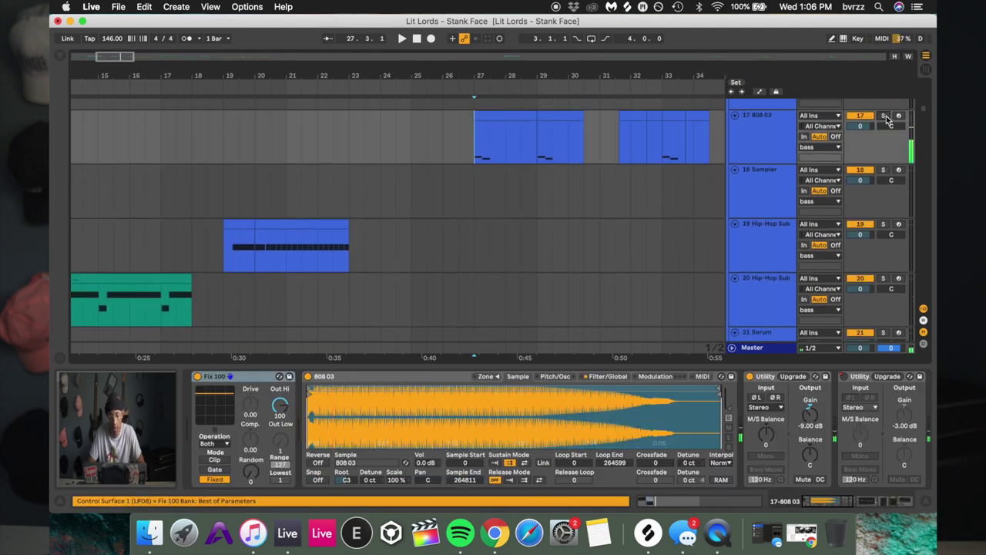
# Set the playback start to bar 27 on the School Bell track and look over the effect tracks of the Chants group
pyautogui.scroll(-20, 873, 145)
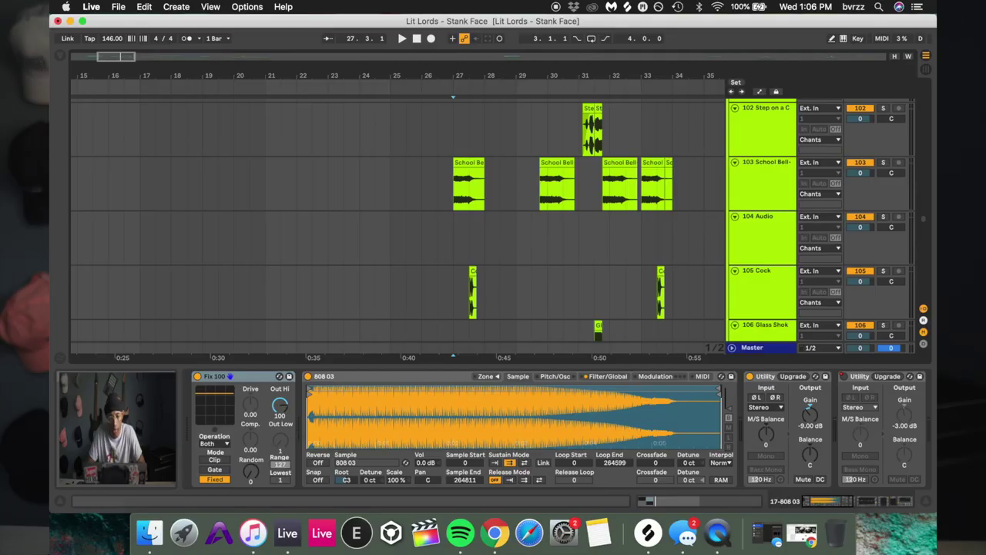
pyautogui.moveTo(475, 83); pyautogui.dragTo(476, 73)
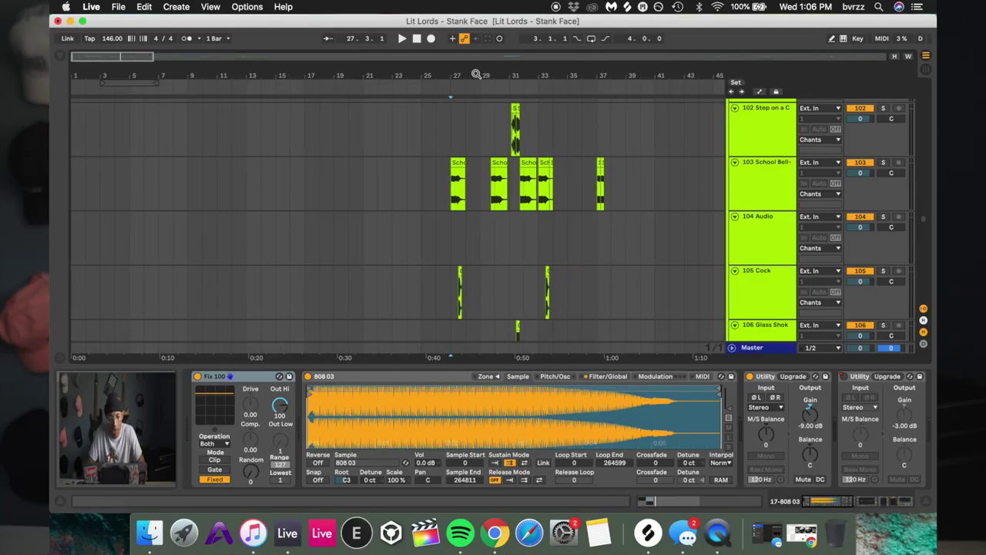
pyautogui.click(452, 189)
pyautogui.scroll(2, 734, 188)
pyautogui.scroll(10, 732, 188)
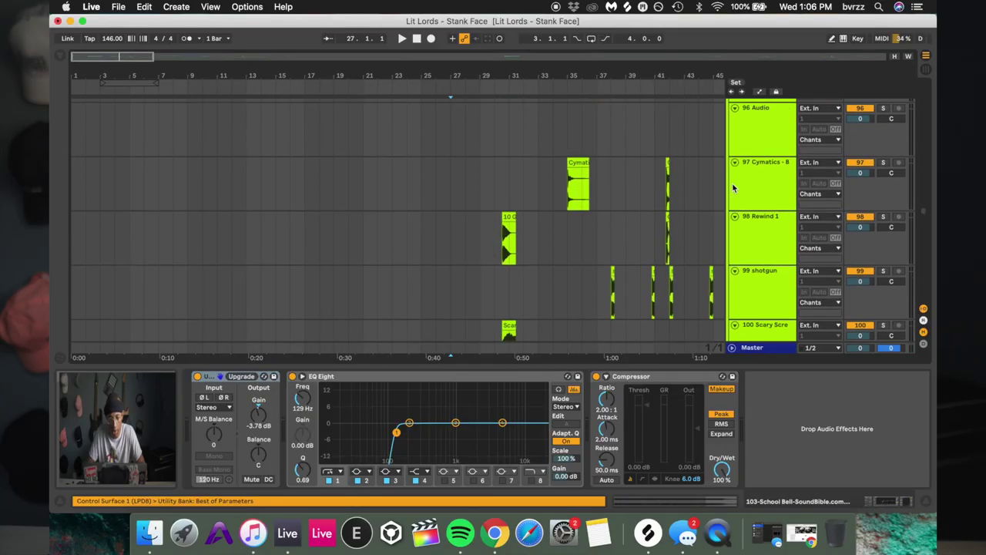
pyautogui.scroll(8, 733, 187)
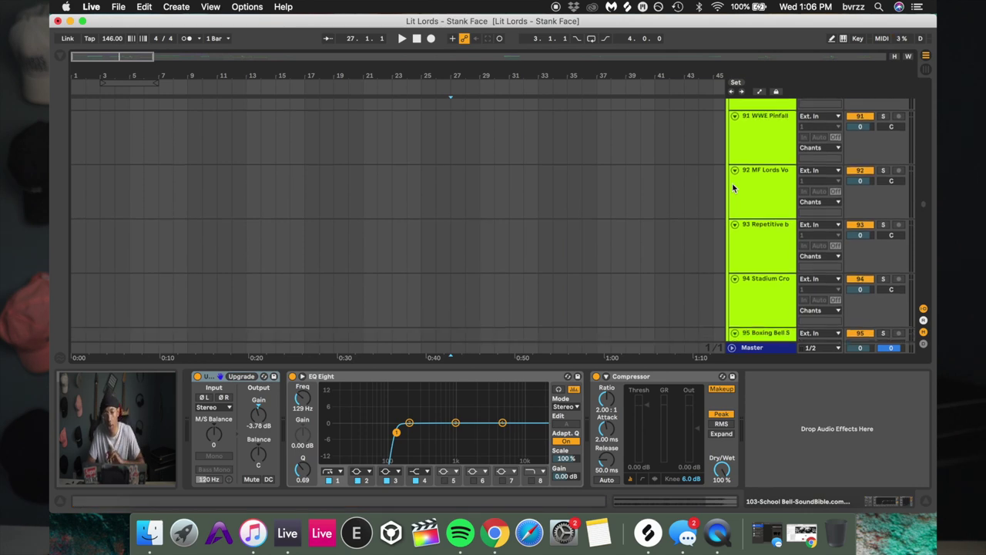
pyautogui.scroll(2, 732, 187)
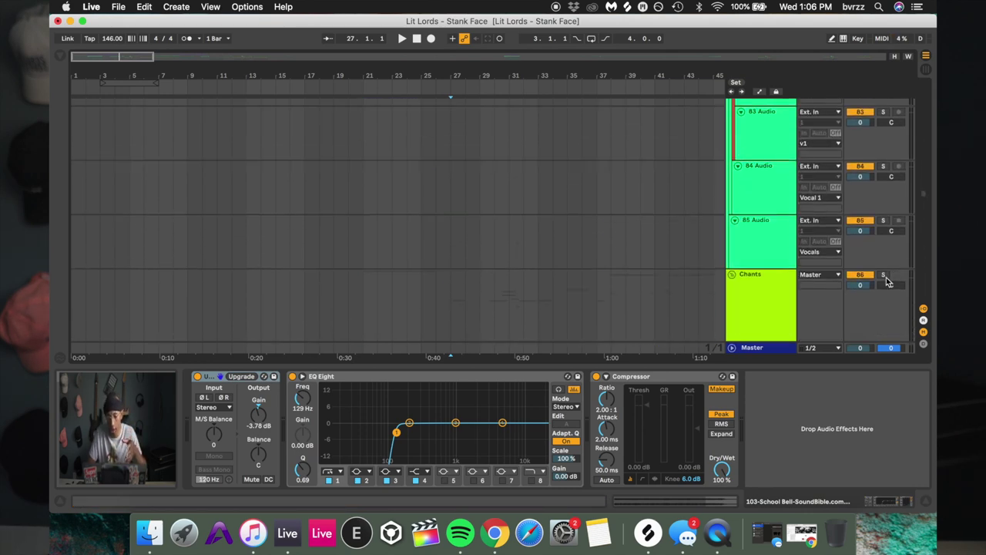
# Play the Chants group from bar 27 together with the soloed drums group
pyautogui.press('space')
pyautogui.scroll(20, 833, 194)
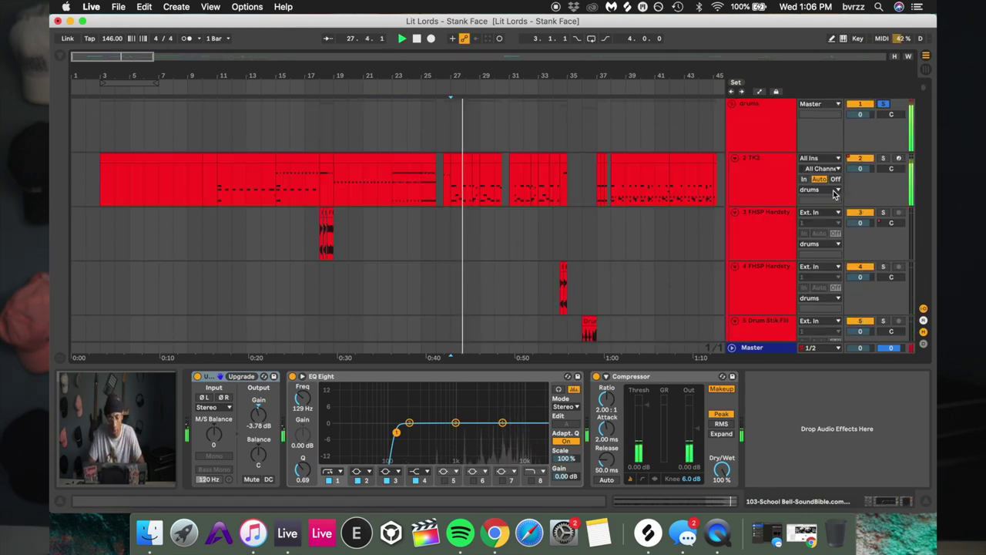
pyautogui.scroll(-10, 834, 194)
pyautogui.scroll(-20, 833, 194)
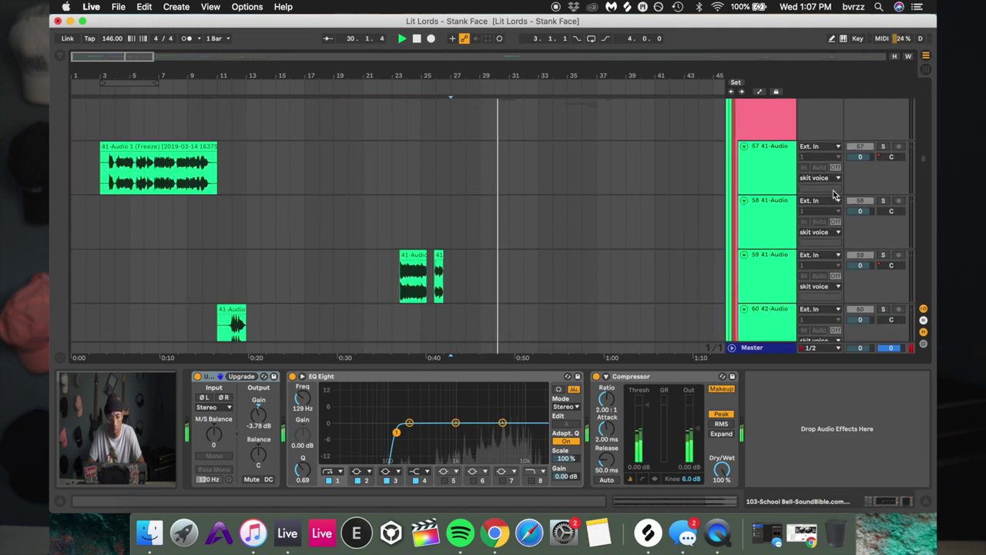
# Examine the synths group's device chain and the Sylenth1 tracks in its s1 subgroup
pyautogui.scroll(-7, 833, 194)
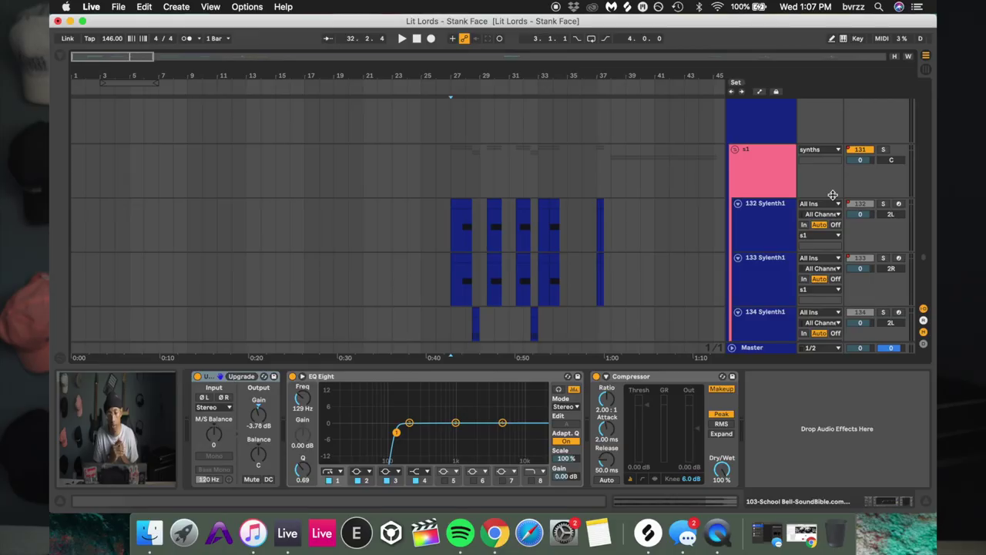
pyautogui.scroll(5, 834, 198)
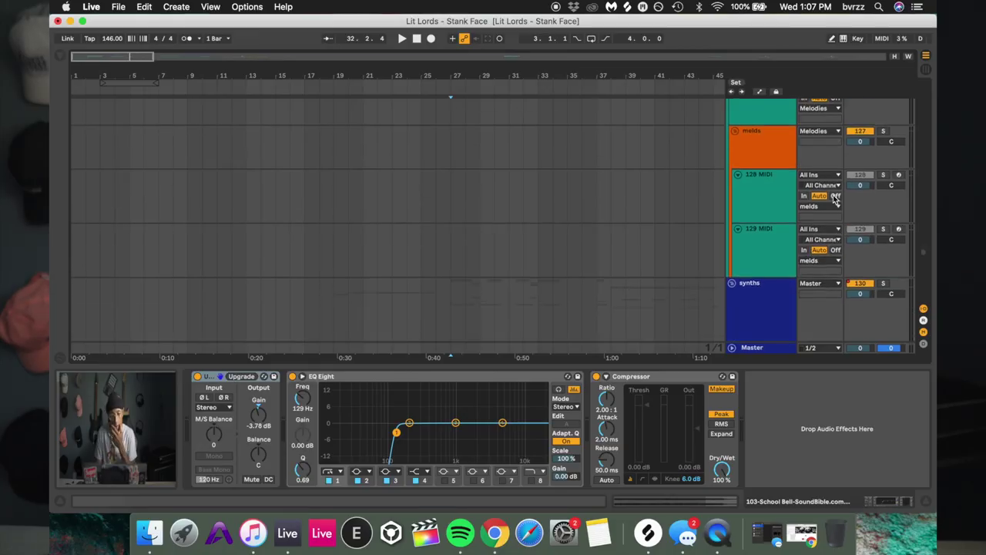
pyautogui.scroll(-3, 801, 199)
pyautogui.click(759, 222)
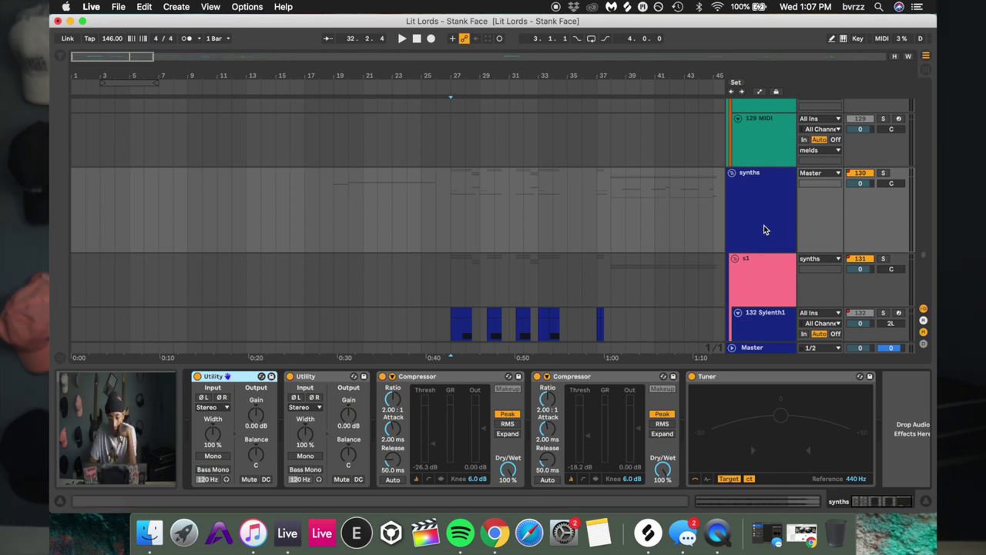
pyautogui.scroll(-5, 764, 199)
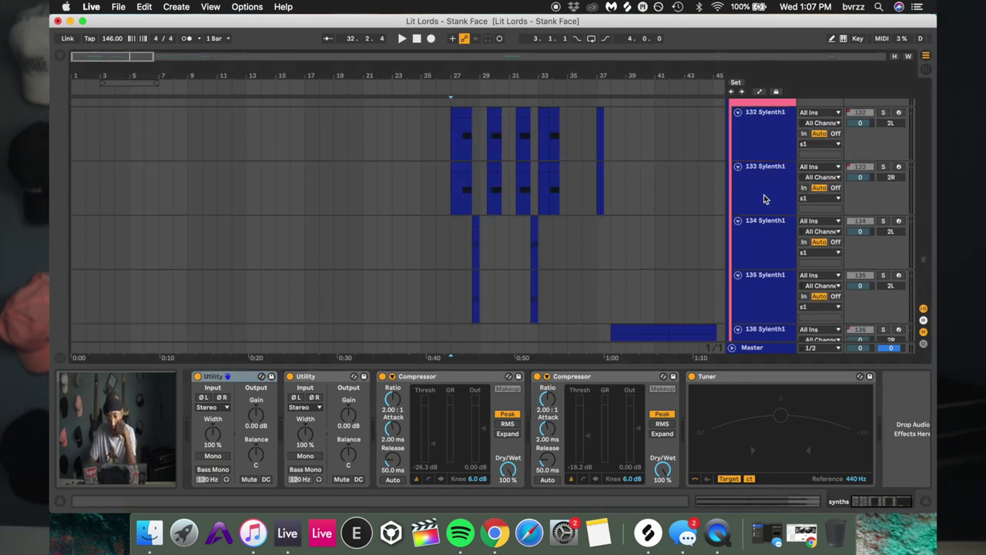
pyautogui.scroll(2, 764, 198)
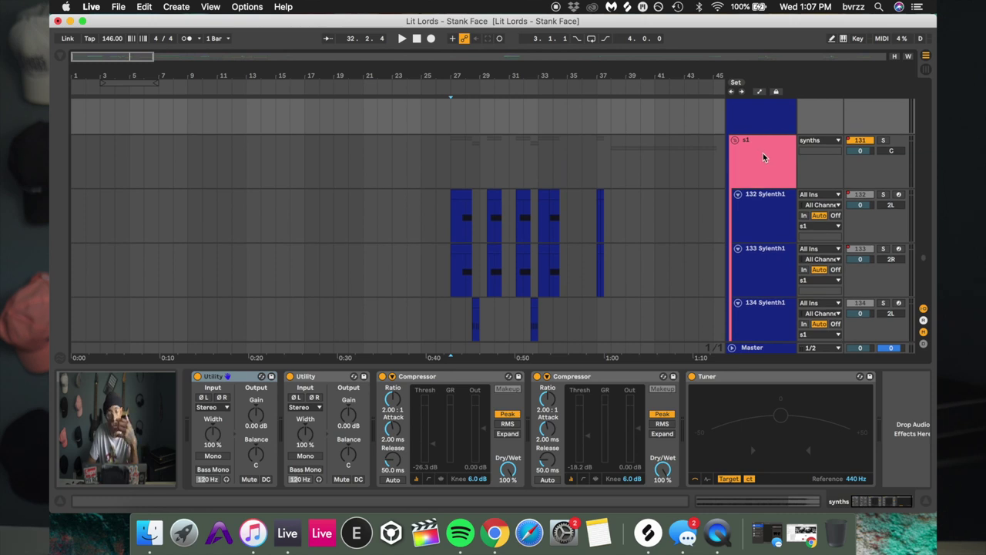
# Fold the s1 and d1 subgroups and examine the effect chains of d1 and d2, including their EQ Eight low cuts
pyautogui.click(735, 140)
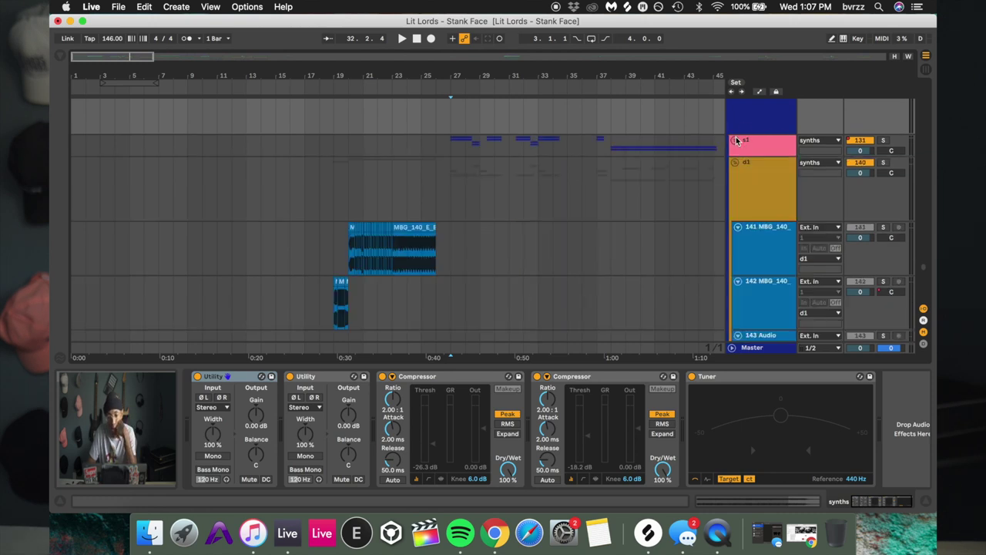
pyautogui.click(744, 182)
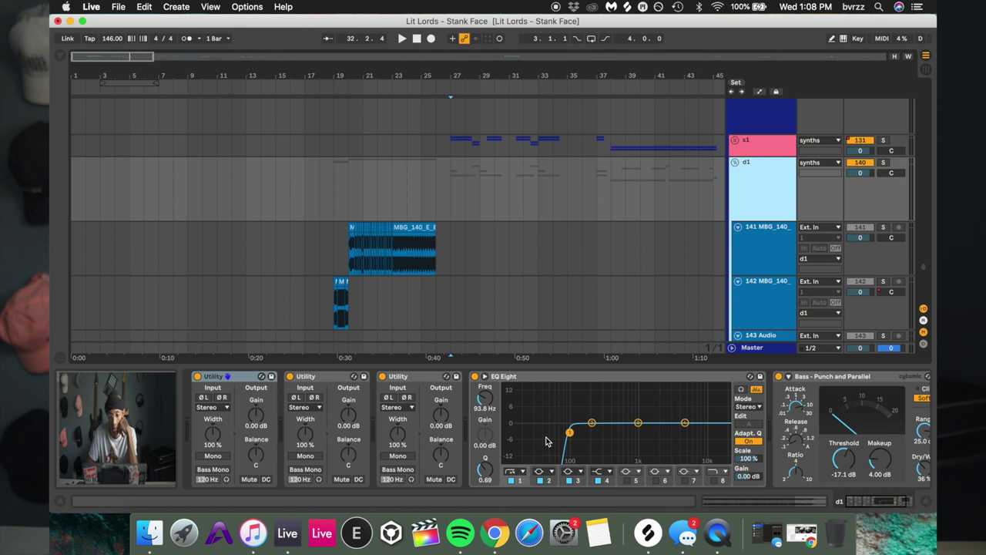
pyautogui.click(735, 163)
pyautogui.click(758, 218)
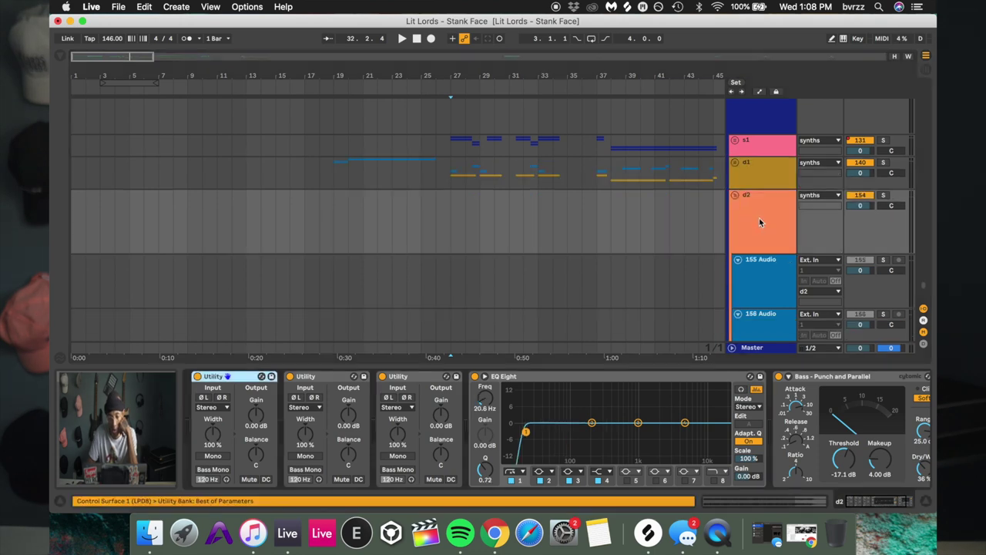
pyautogui.click(526, 433)
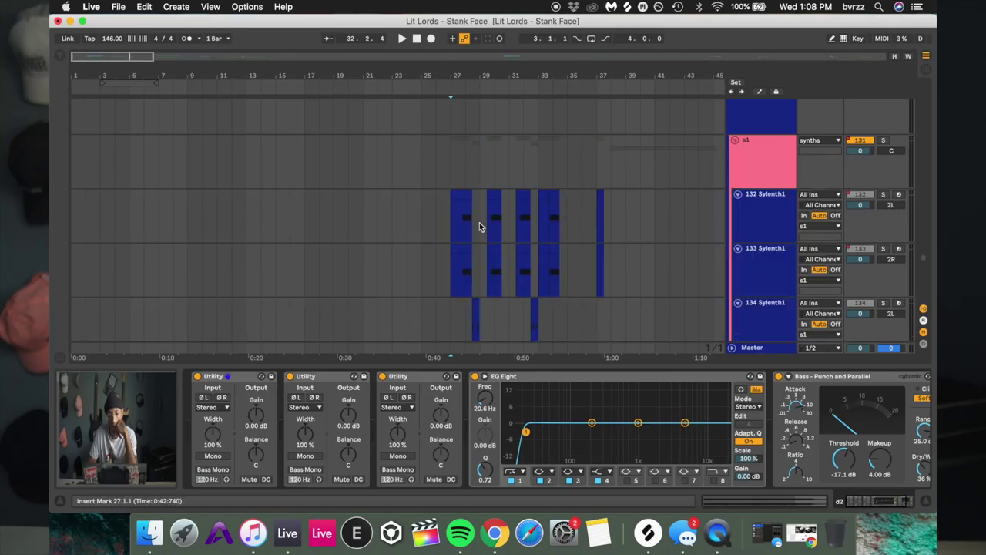
# Solo the s1 synth subgroup and play it from bar 27
pyautogui.click(450, 215)
pyautogui.click(883, 139)
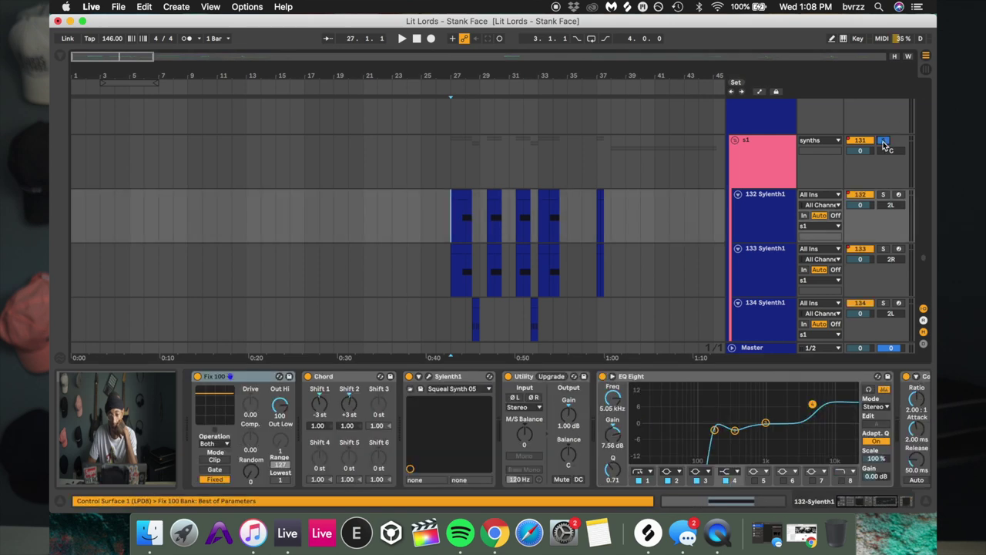
pyautogui.press('space')
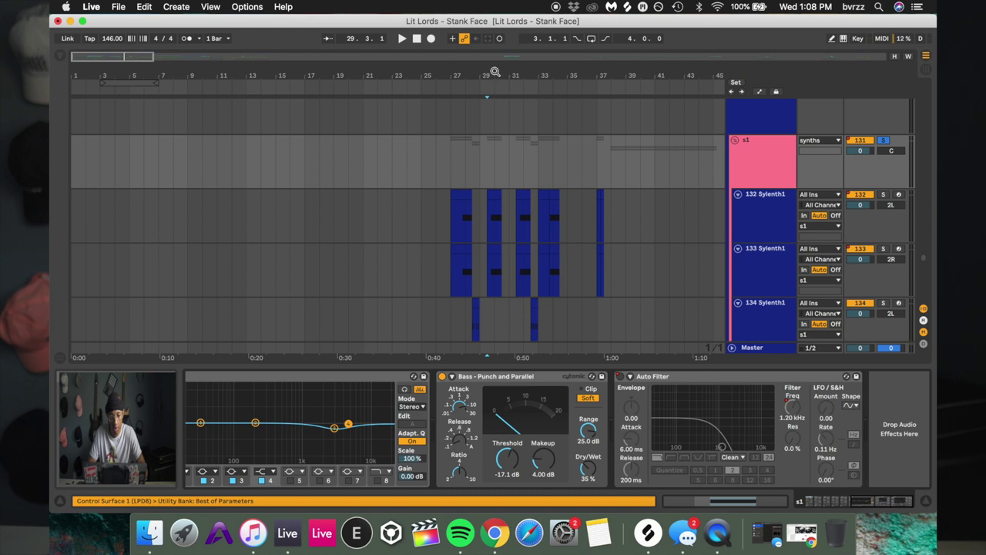
# Play the soloed s1 synth subgroup from position 29.4.1
pyautogui.moveTo(494, 72); pyautogui.dragTo(497, 81)
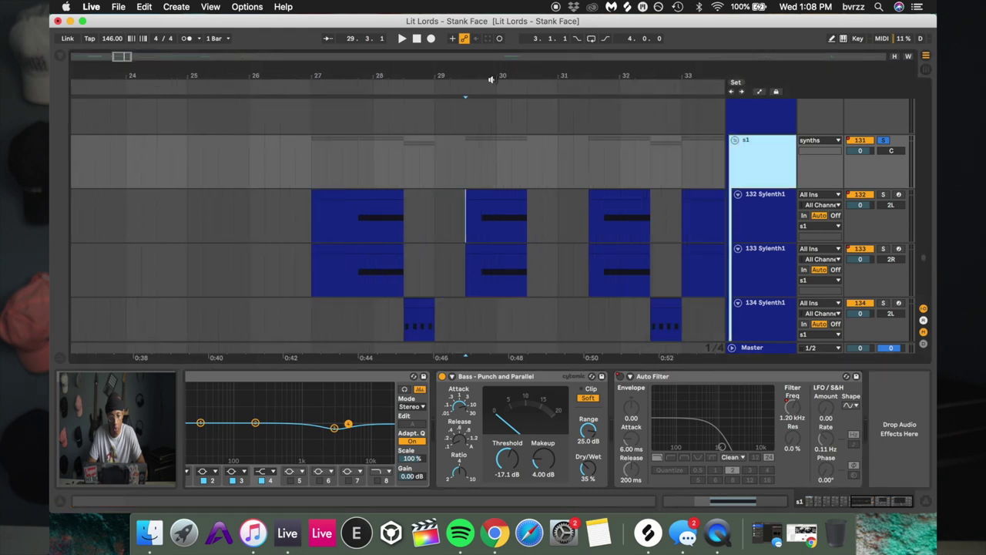
pyautogui.click(481, 163)
pyautogui.press('space')
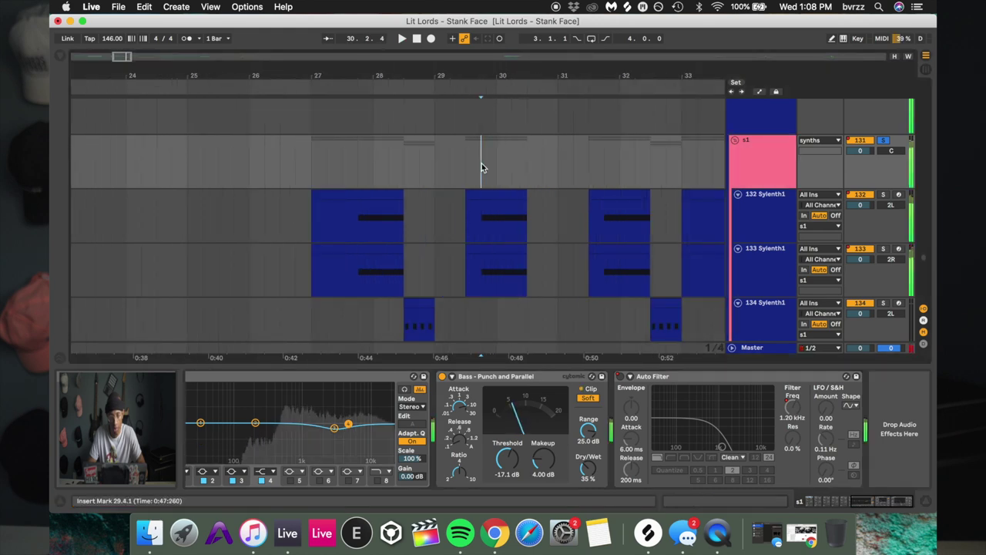
pyautogui.press('space')
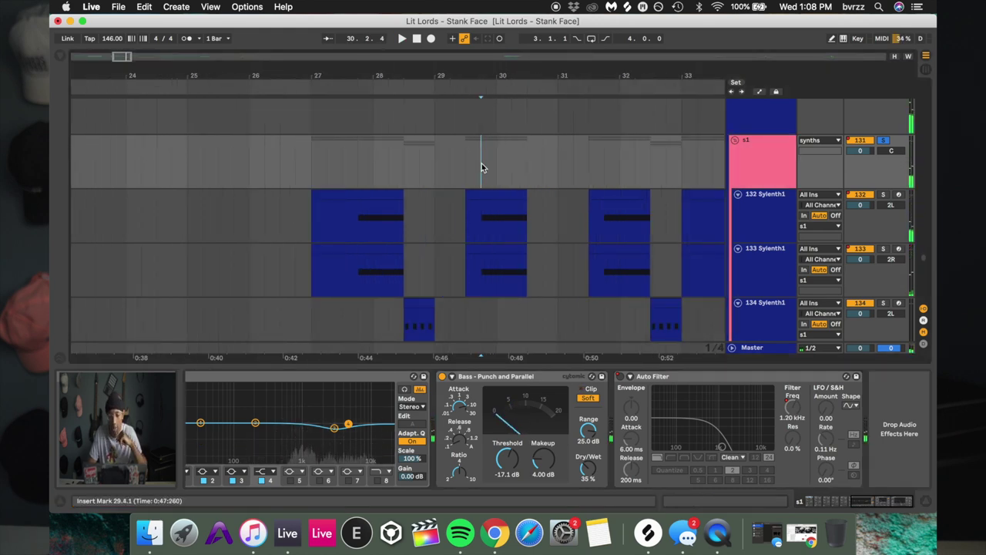
# Examine the synths group's two compressors while playing the synths from position 29.4.1
pyautogui.scroll(3, 481, 164)
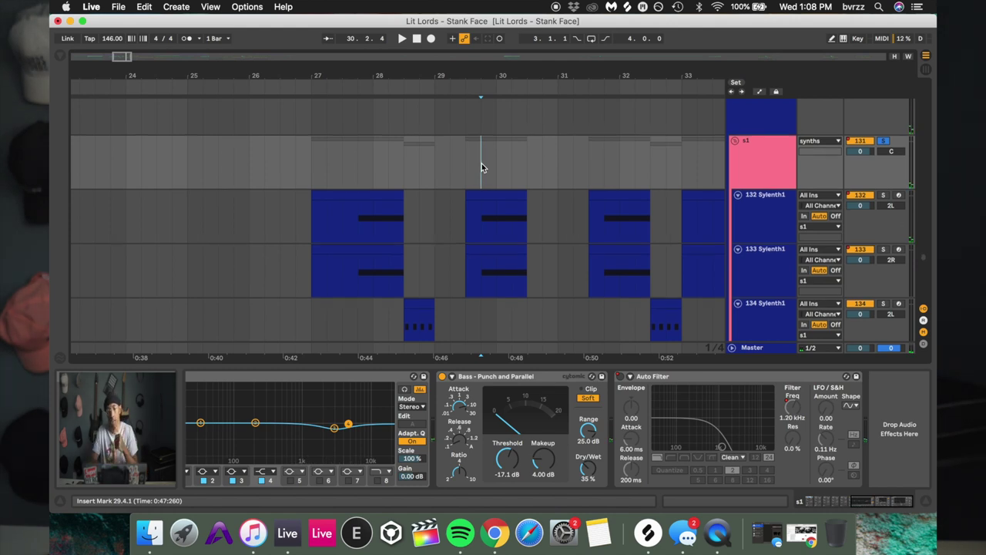
pyautogui.click(757, 165)
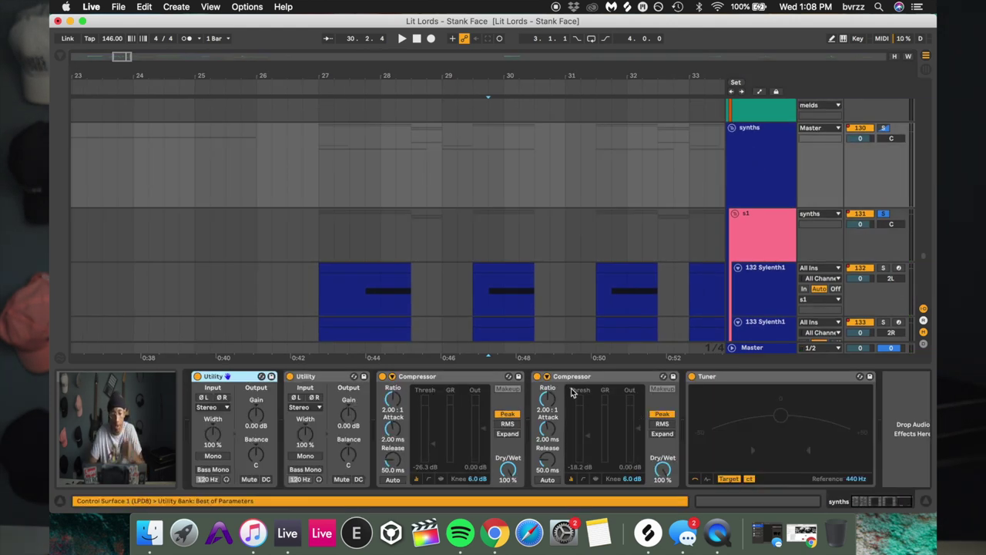
pyautogui.press('space')
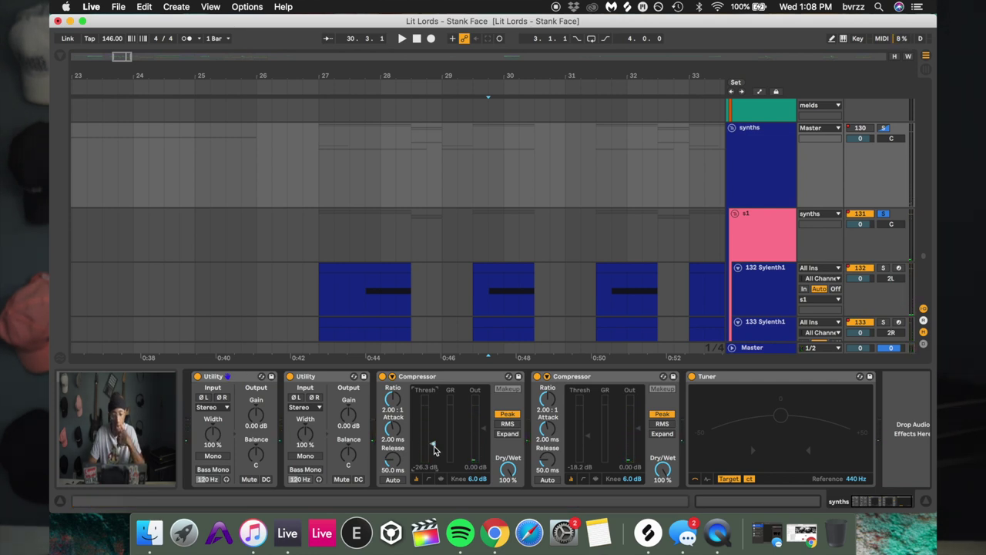
pyautogui.press('space')
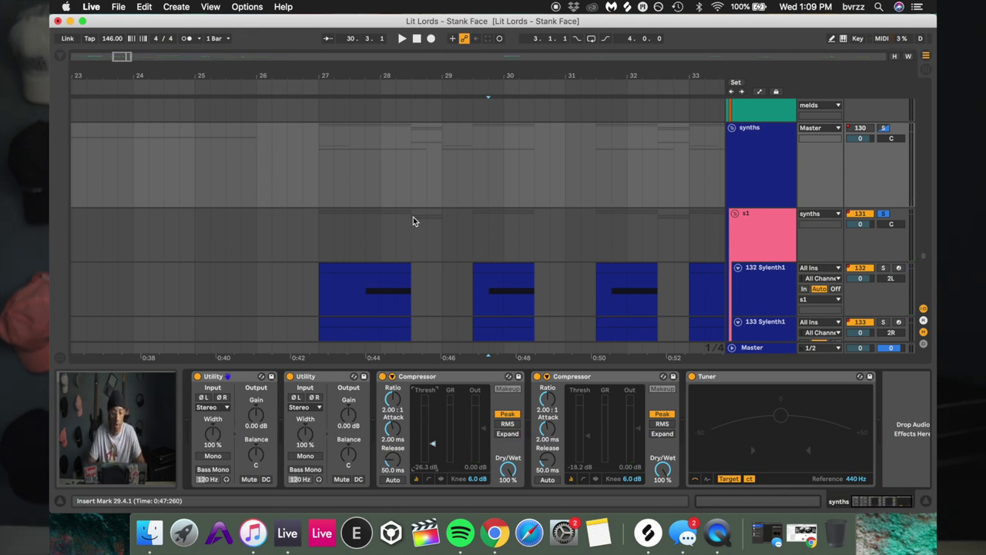
# Solo the 133 Sylenth1 track and play it from position 27.4.1 to audition the synth
pyautogui.hscroll(-1, 413, 218)
pyautogui.click(394, 184)
pyautogui.scroll(-2, 394, 183)
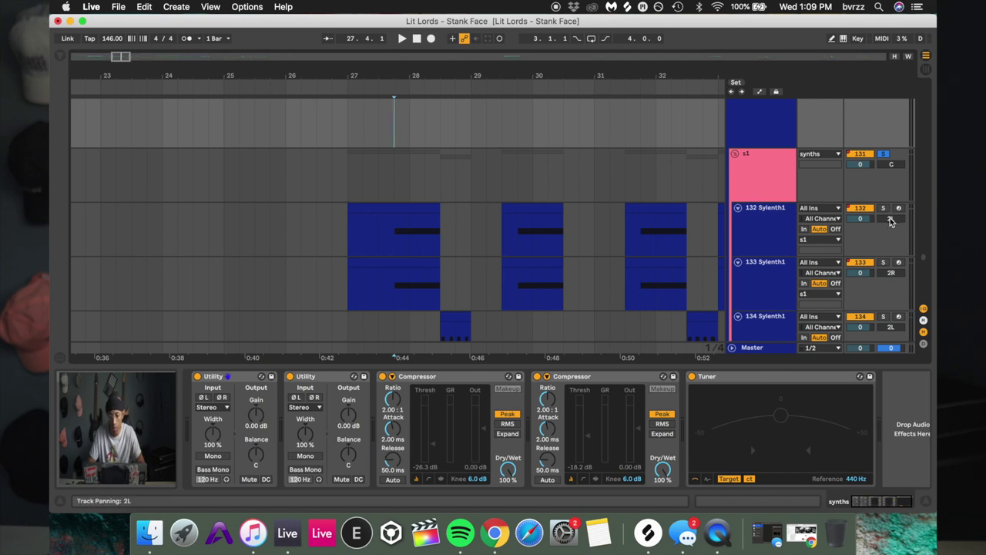
pyautogui.click(883, 263)
pyautogui.click(392, 301)
pyautogui.press('space')
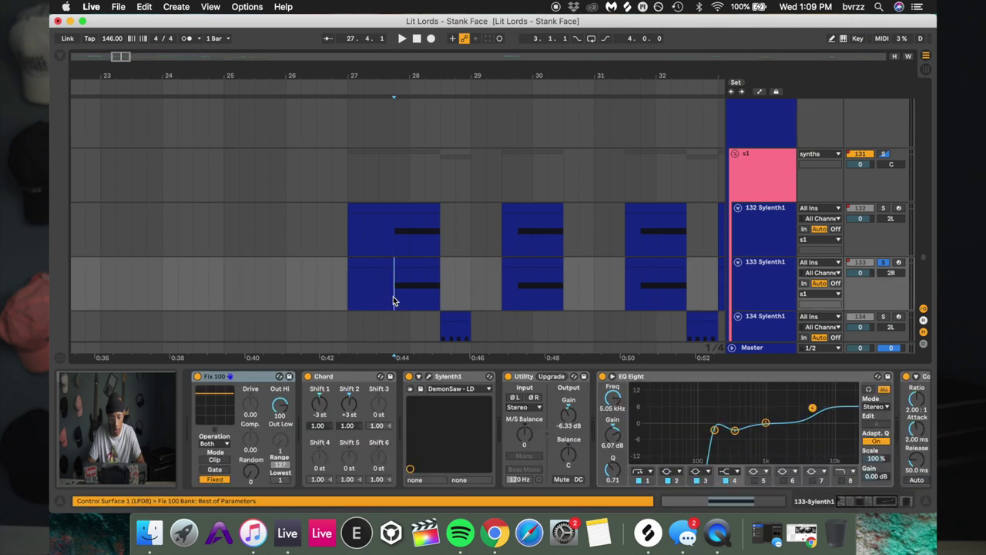
pyautogui.press('space')
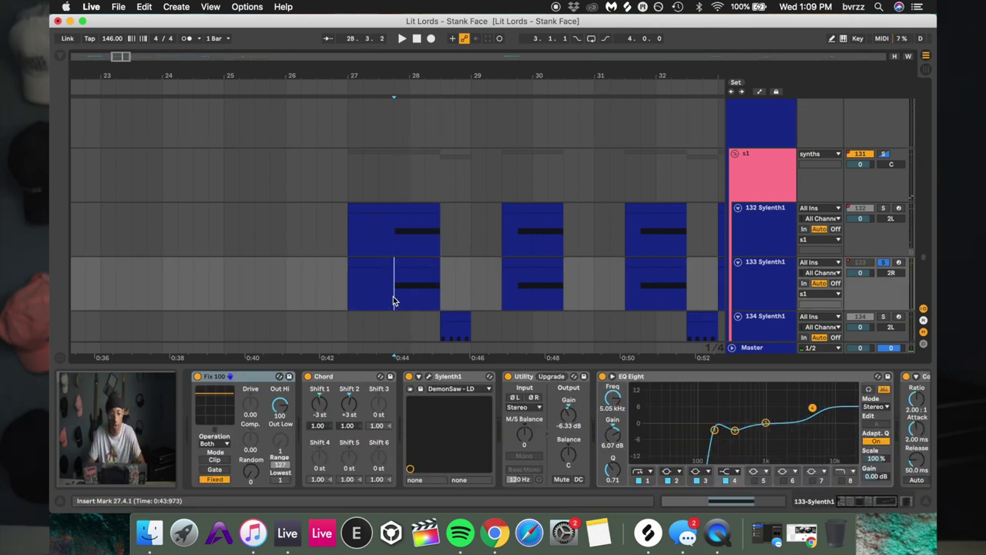
pyautogui.press('space')
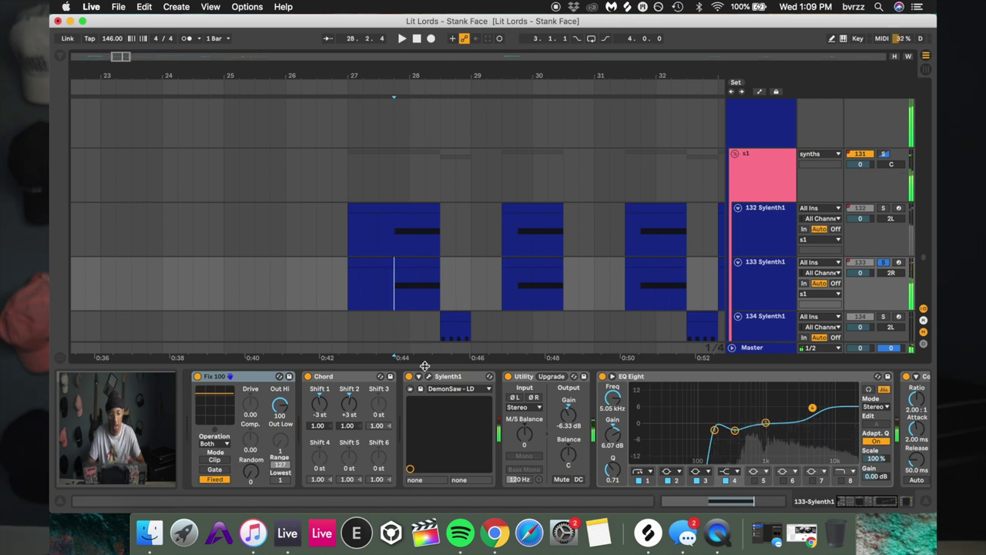
pyautogui.press('space')
# Bypass the Chord device on 133 Sylenth1 and examine the DemonSaw - LD patch in the Sylenth1 plugin window
pyautogui.click(307, 377)
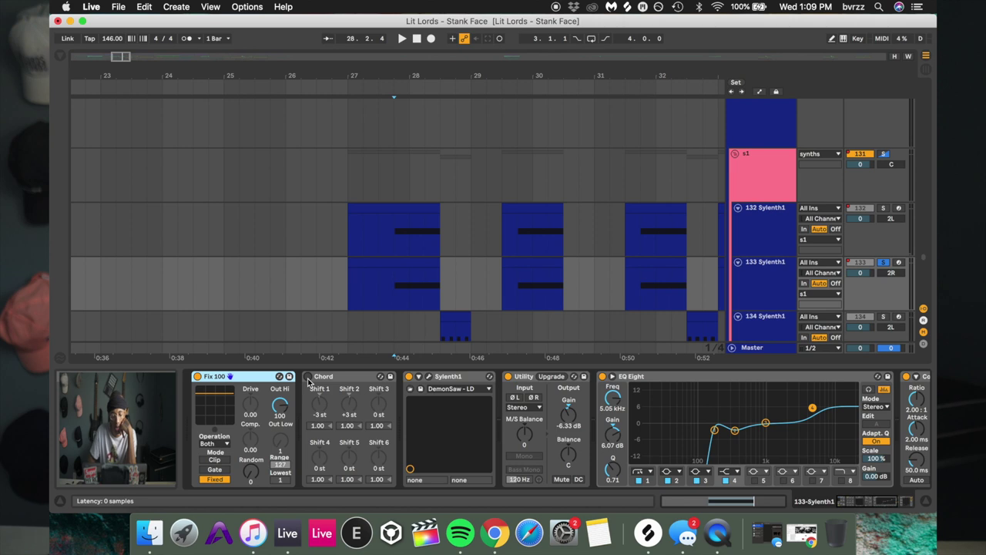
pyautogui.click(430, 377)
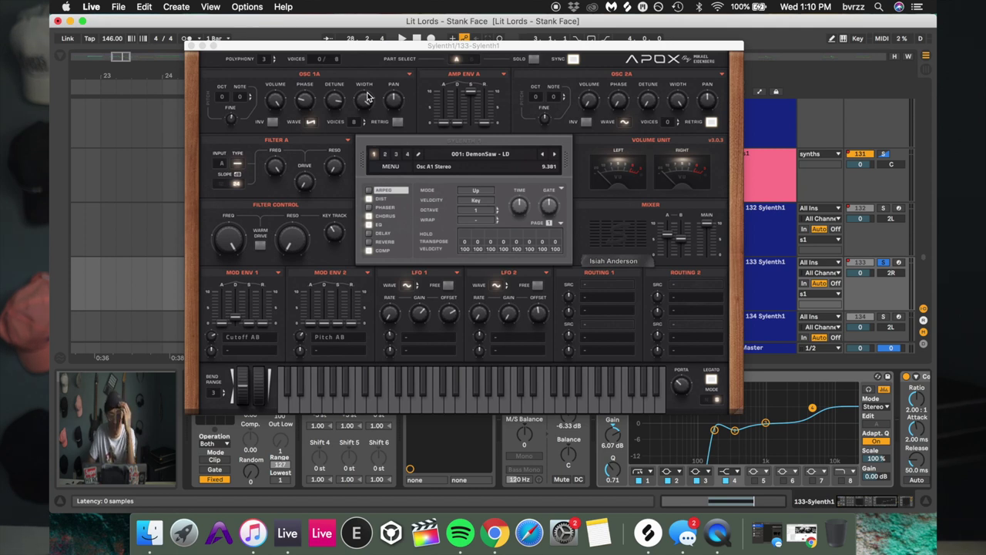
pyautogui.click(192, 46)
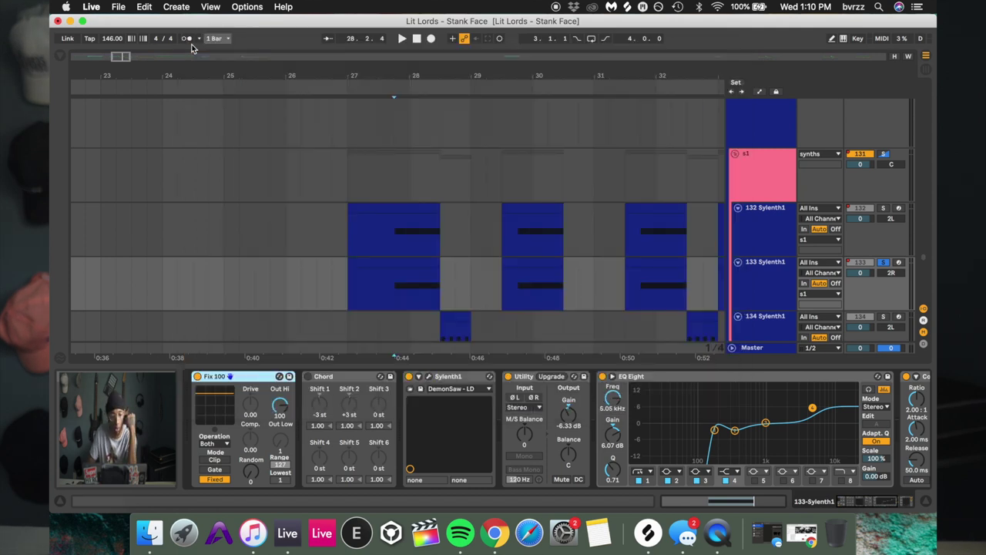
# Play 133 Sylenth1 with Chord bypassed, re-enable Chord and play it again to compare
pyautogui.click(335, 377)
pyautogui.press('space')
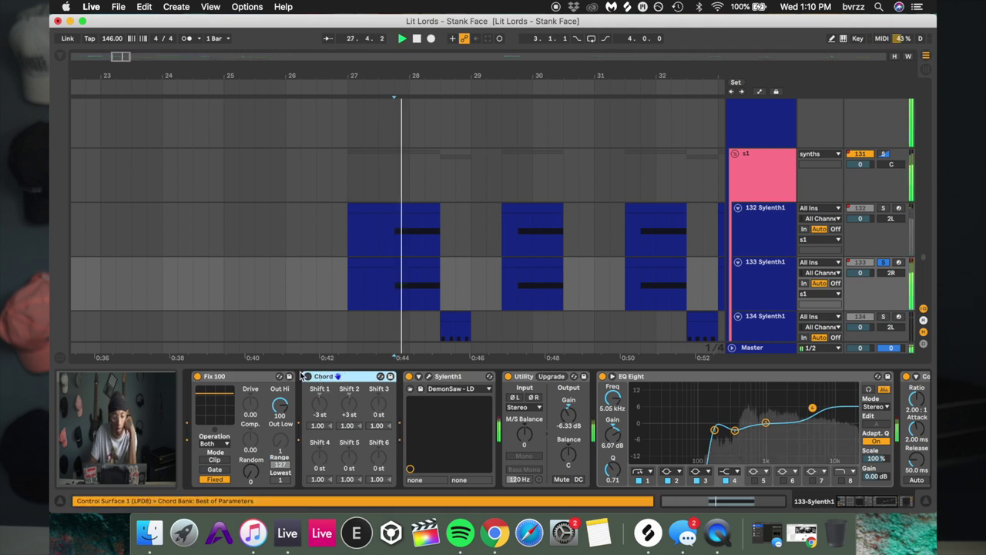
pyautogui.press('space')
pyautogui.click(308, 377)
pyautogui.press('space')
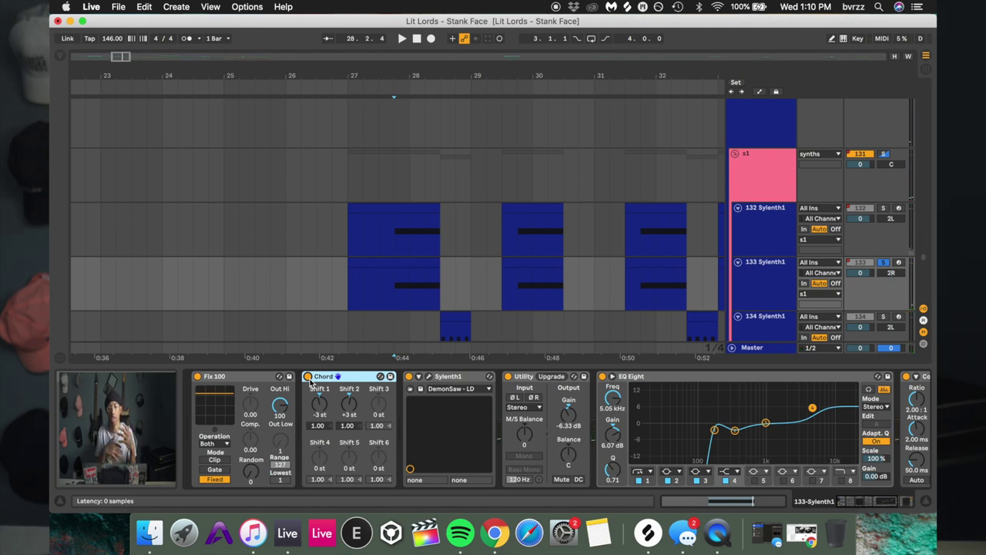
# Play 132 Sylenth1 soloed from position 27.4.1, and add 133 Sylenth1 to the solo to hear both layers
pyautogui.click(884, 209)
pyautogui.press('space')
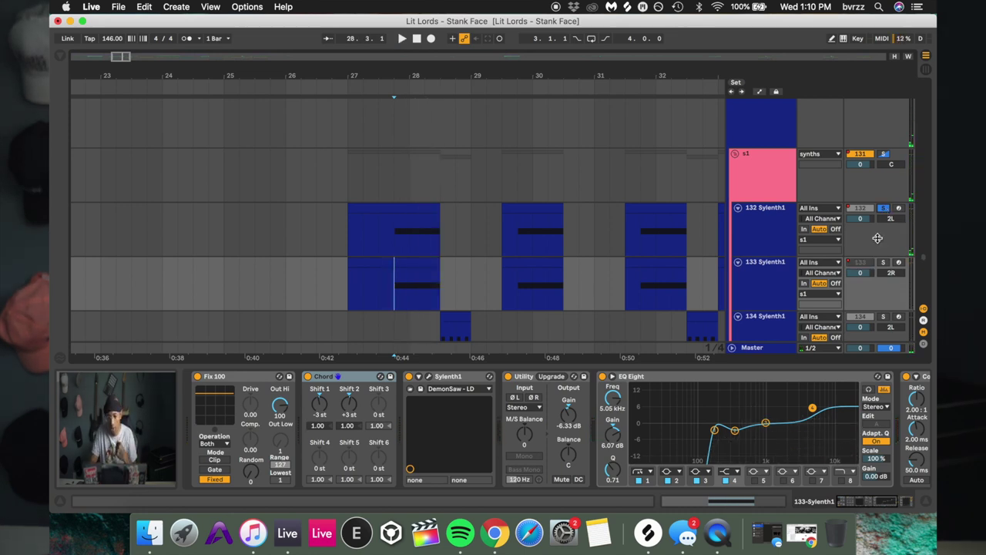
pyautogui.click(882, 264)
pyautogui.press('space')
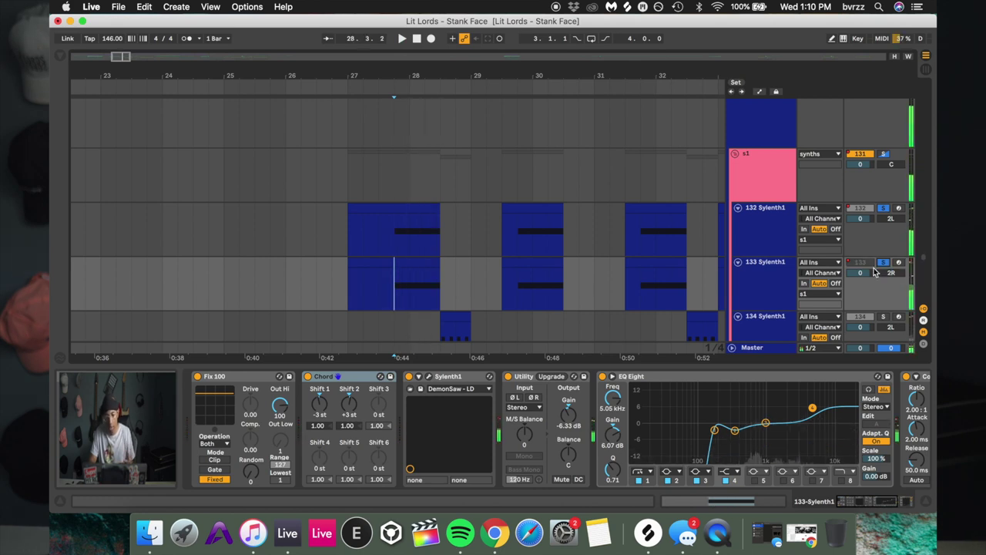
# Try a 7.31 dB gain on band 4 of 132 Sylenth1's EQ Eight and undo it
pyautogui.click(740, 279)
pyautogui.click(765, 233)
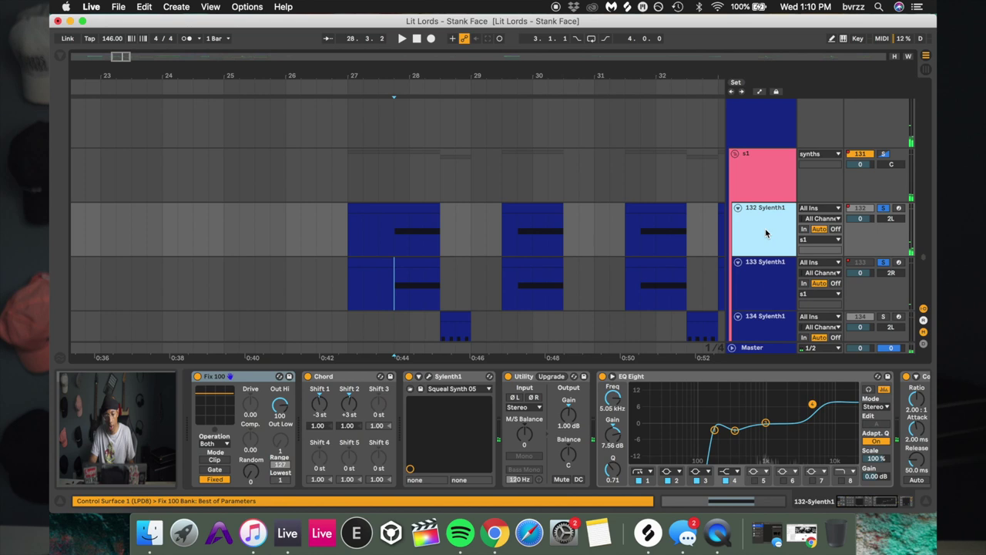
pyautogui.moveTo(812, 406); pyautogui.dragTo(814, 409)
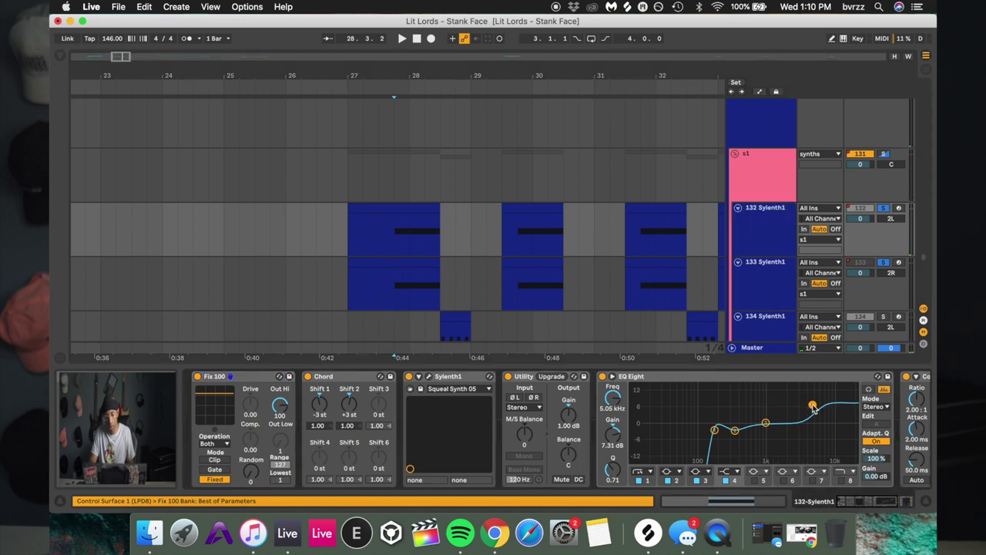
pyautogui.press('super+z')
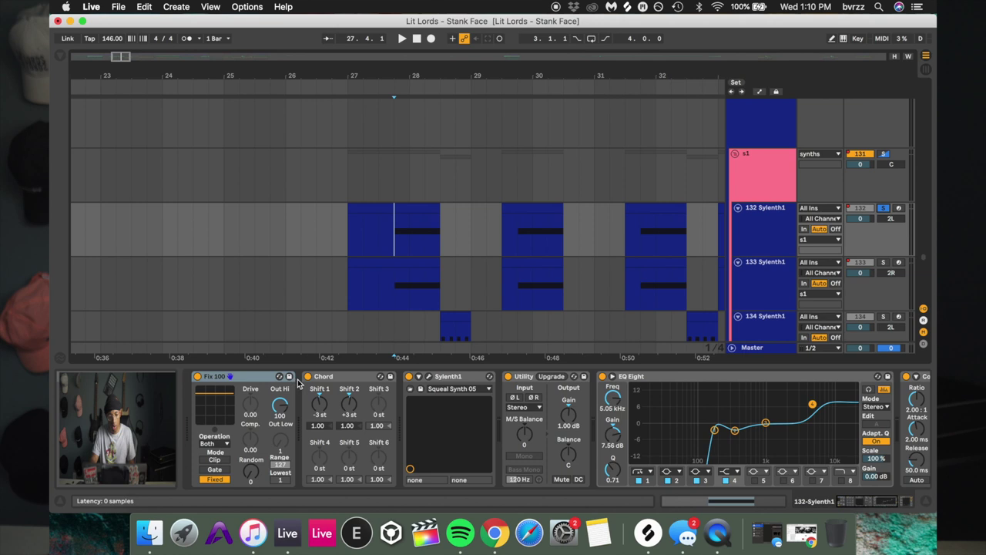
# Toggle the Chord device on 132 Sylenth1 and play the track to compare the sound
pyautogui.click(307, 377)
pyautogui.press('space')
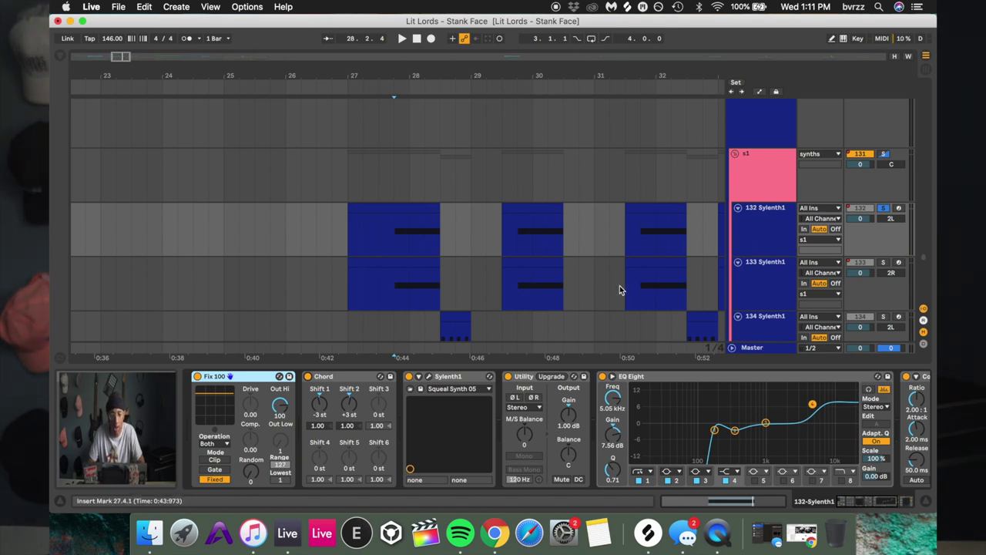
# Solo the 134 Sylenth1 track and play it from position 28.3.1
pyautogui.scroll(-2, 475, 307)
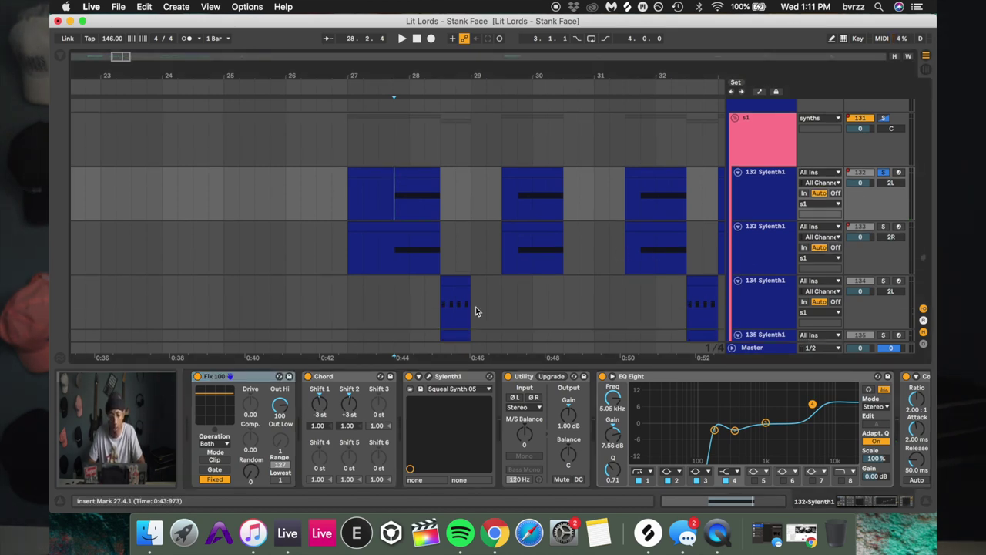
pyautogui.scroll(-5, 475, 306)
pyautogui.click(451, 215)
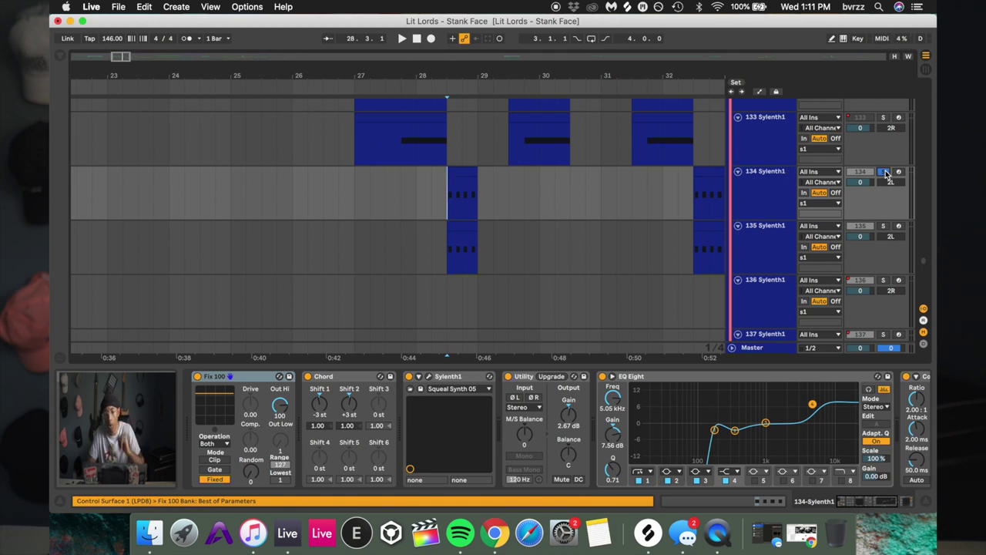
pyautogui.press('space')
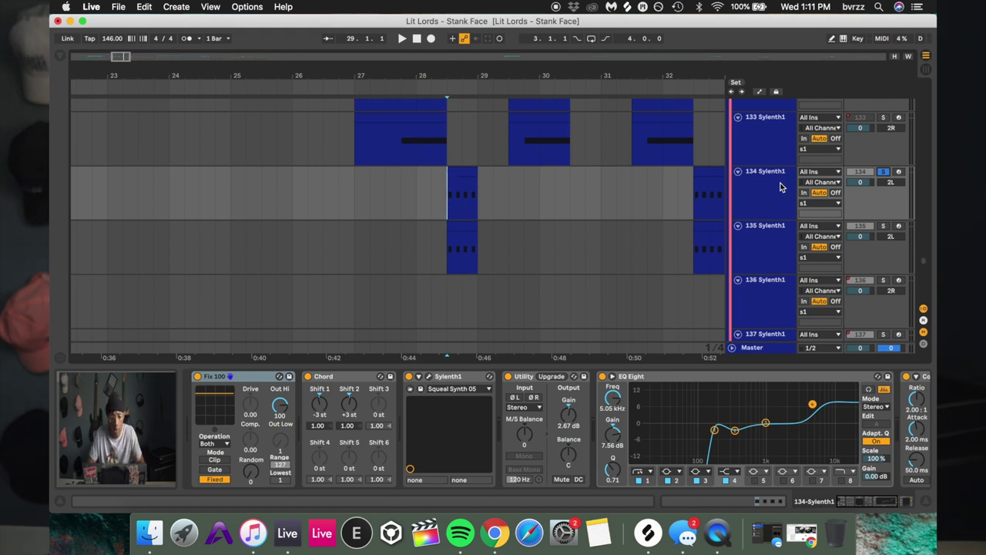
pyautogui.press('space')
# Audition 135 Sylenth1 soloed, and play it together with the 134 Sylenth1 track
pyautogui.click(884, 227)
pyautogui.press('space')
pyautogui.press('space')
pyautogui.keyDown('super'); pyautogui.click(882, 173); pyautogui.keyUp('super')
pyautogui.press('space')
pyautogui.press('space')
# Place the insert marker at 28.3.1 on 135 Sylenth1, solo only that track and play it
pyautogui.click(450, 242)
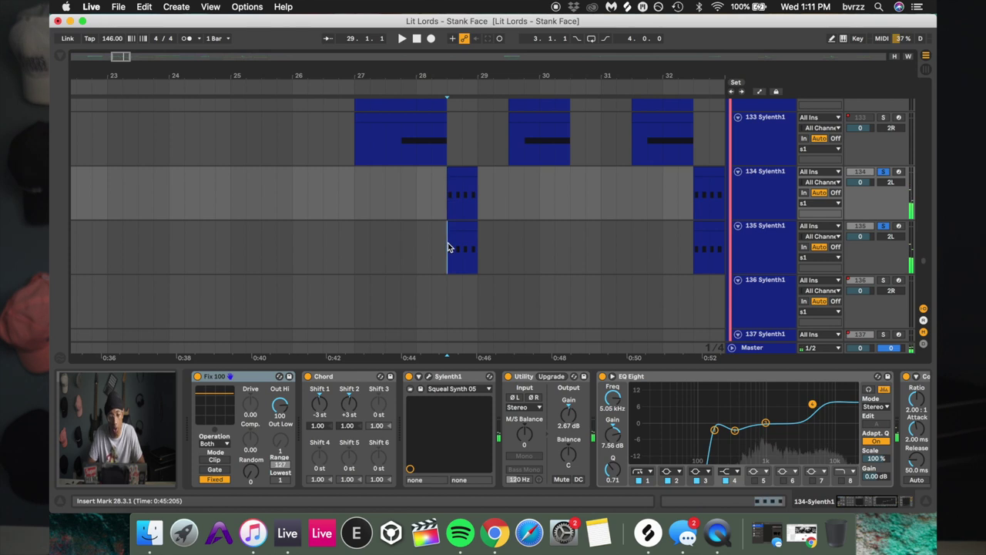
pyautogui.scroll(1, 448, 243)
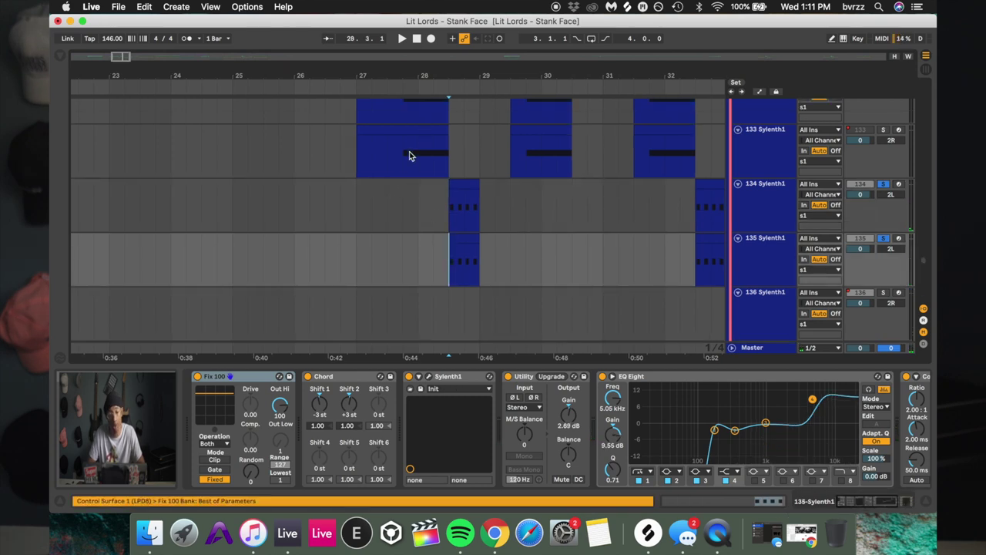
pyautogui.click(443, 251)
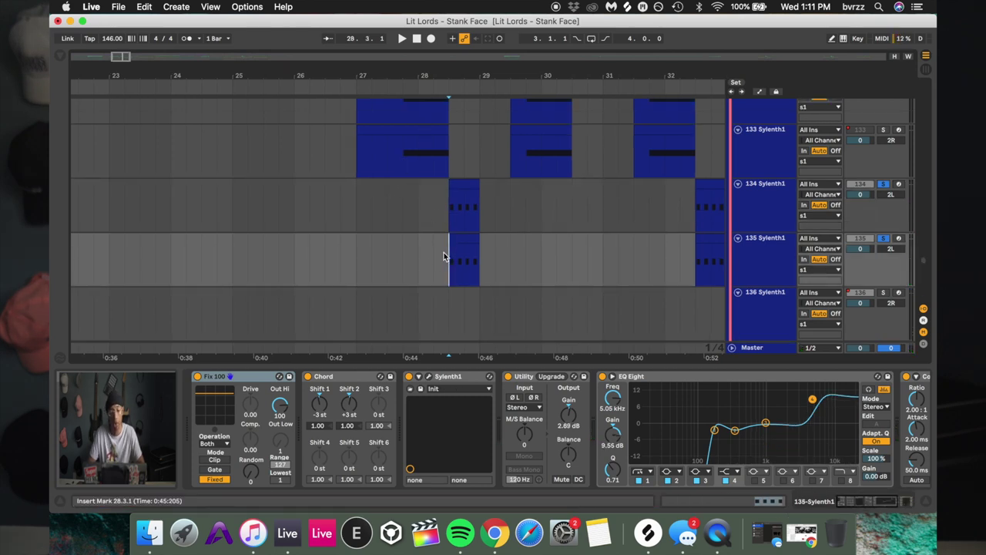
pyautogui.click(885, 238)
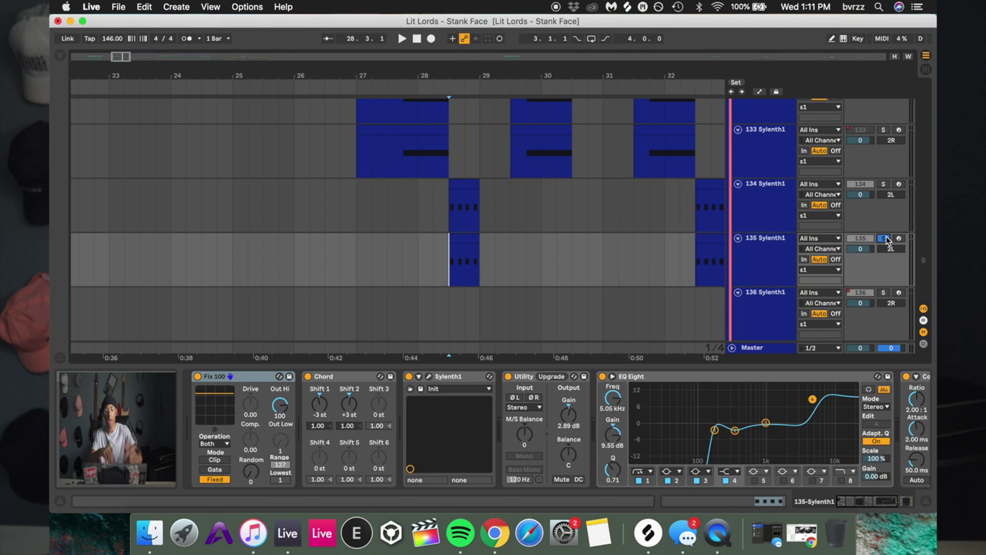
pyautogui.press('space')
pyautogui.press('space')
# Arm 135 Sylenth1, turn on the computer MIDI keyboard and shift its octave up
pyautogui.click(897, 239)
pyautogui.press('m')
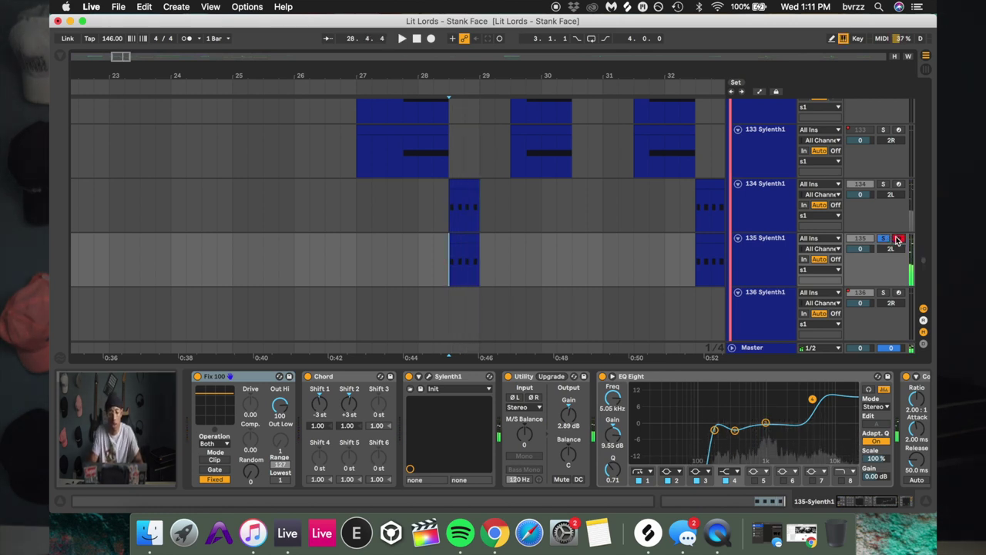
pyautogui.press('x')
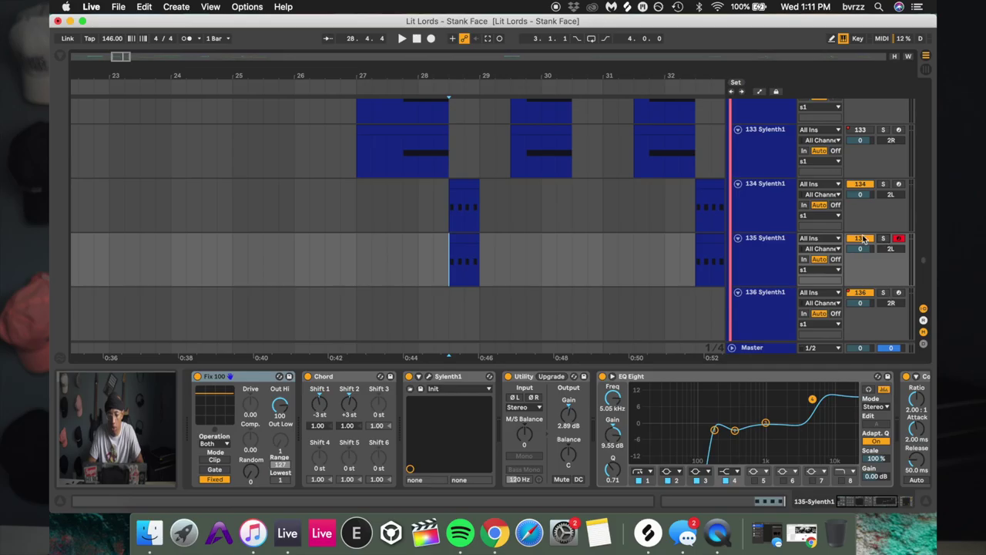
# Set the playback start to bar 27 and play from there with the drums group soloed
pyautogui.scroll(3, 802, 198)
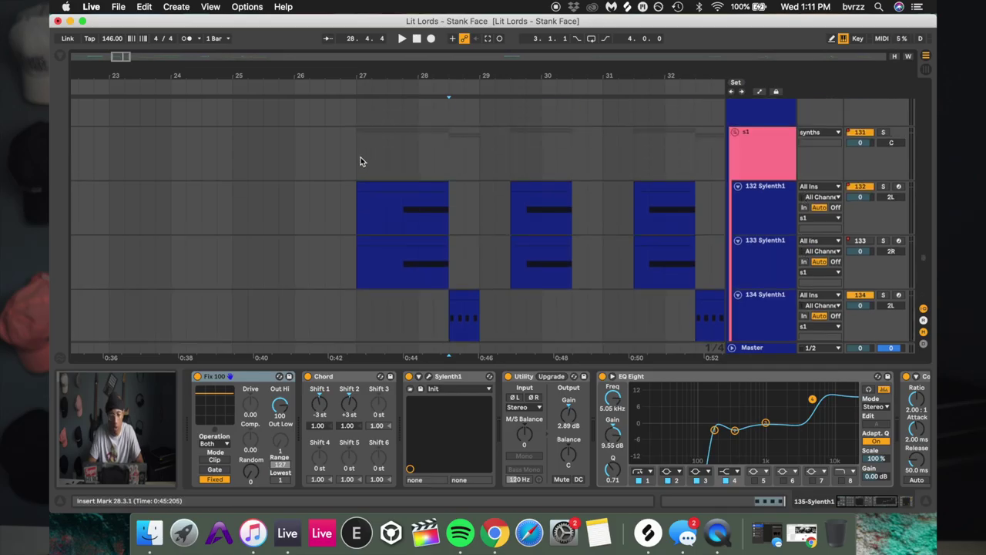
pyautogui.click(361, 161)
pyautogui.scroll(3, 763, 192)
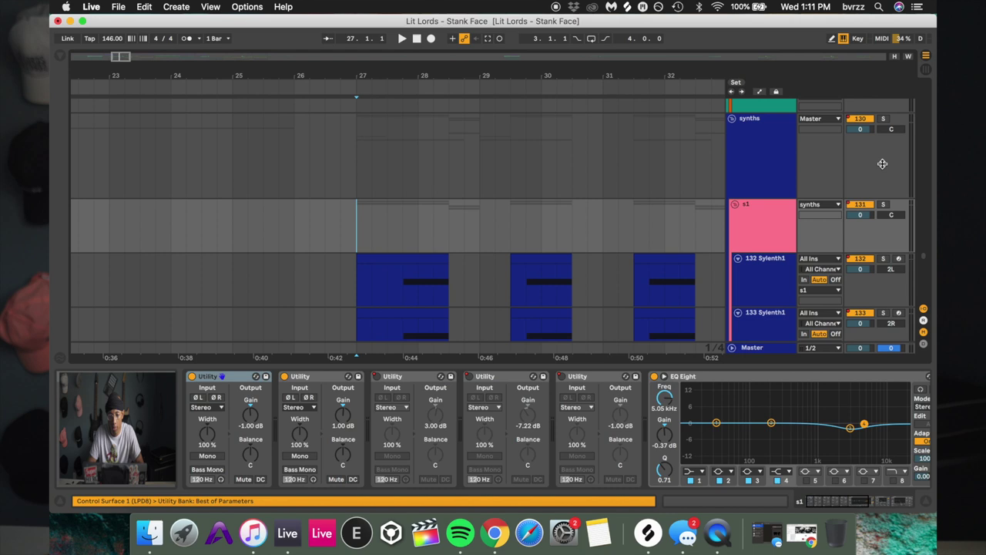
pyautogui.scroll(15, 883, 204)
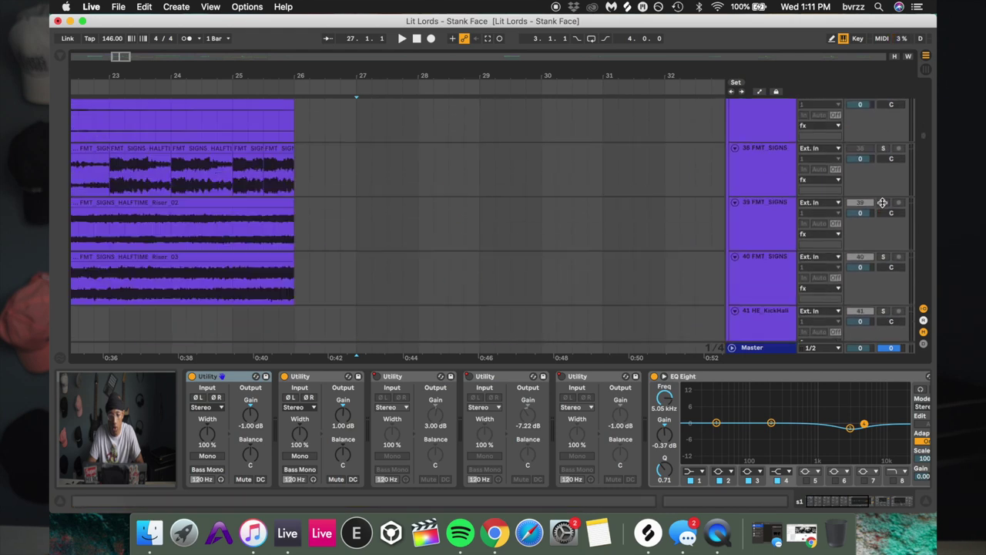
pyautogui.scroll(15, 879, 135)
pyautogui.click(883, 104)
pyautogui.press('space')
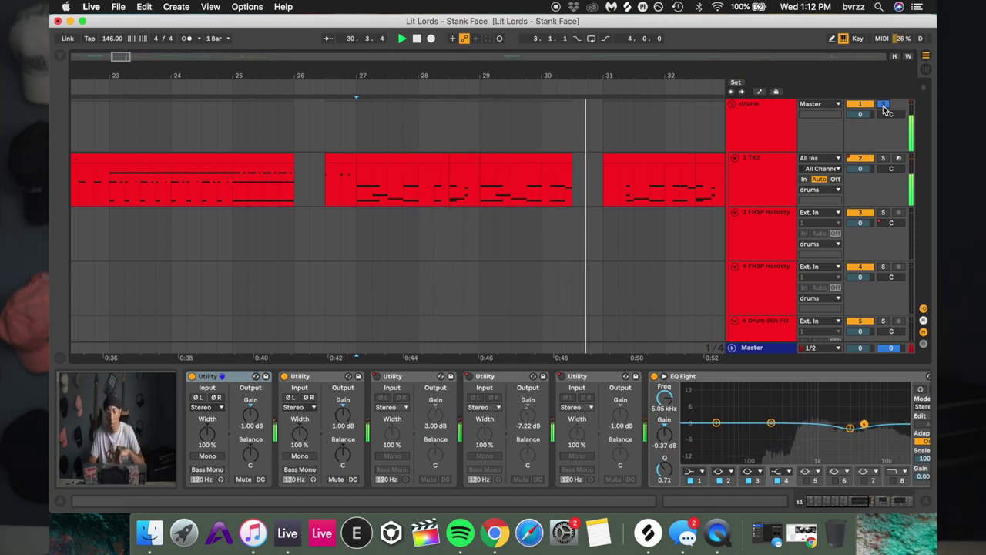
# Play the soloed 148 Serum track in the d1 subgroup from bar 27 and view its device chain
pyautogui.scroll(-5, 884, 109)
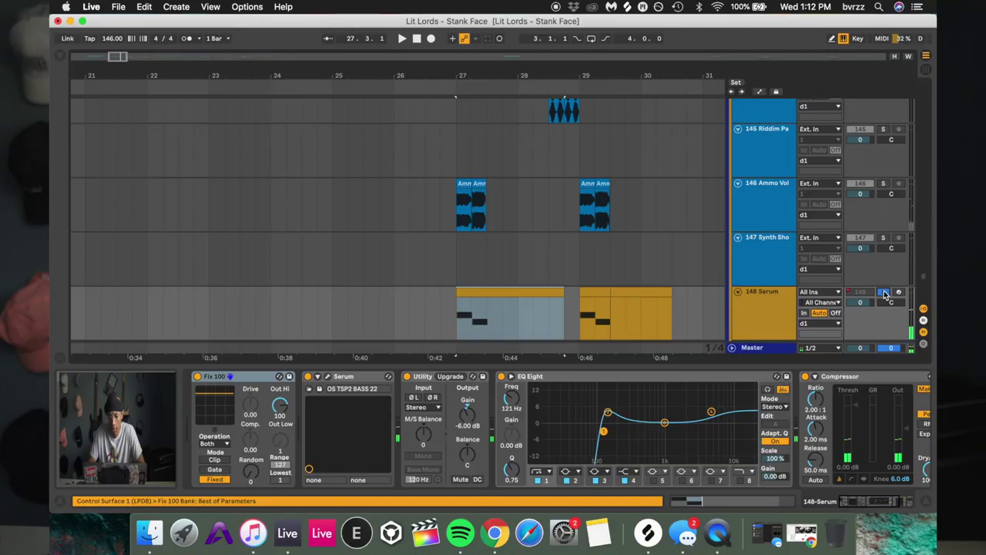
pyautogui.press('space')
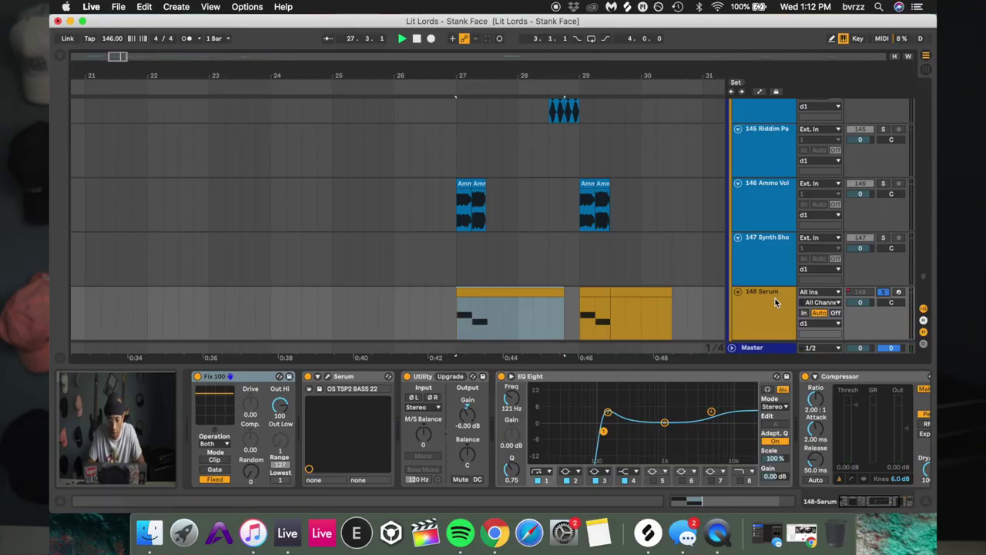
pyautogui.press('space')
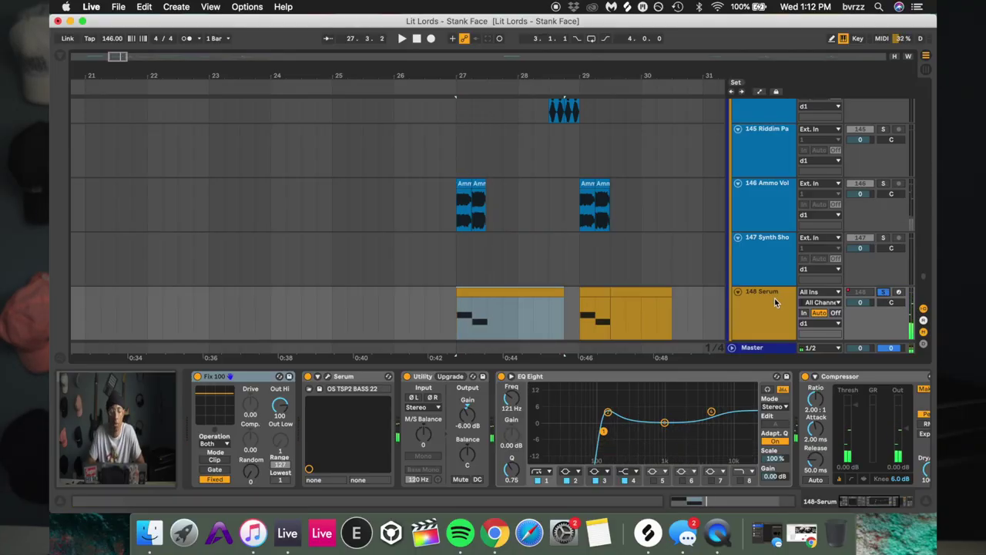
pyautogui.click(775, 300)
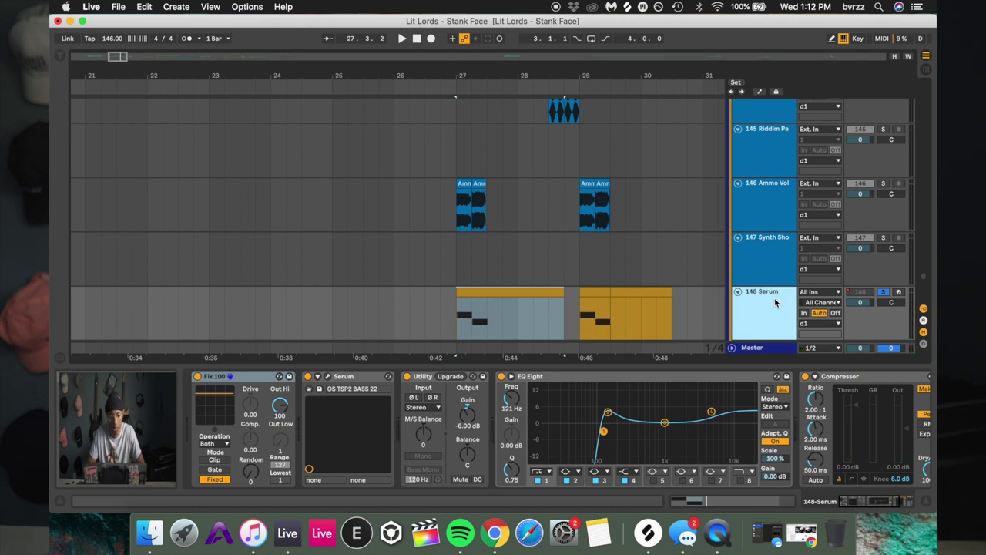
pyautogui.press('space')
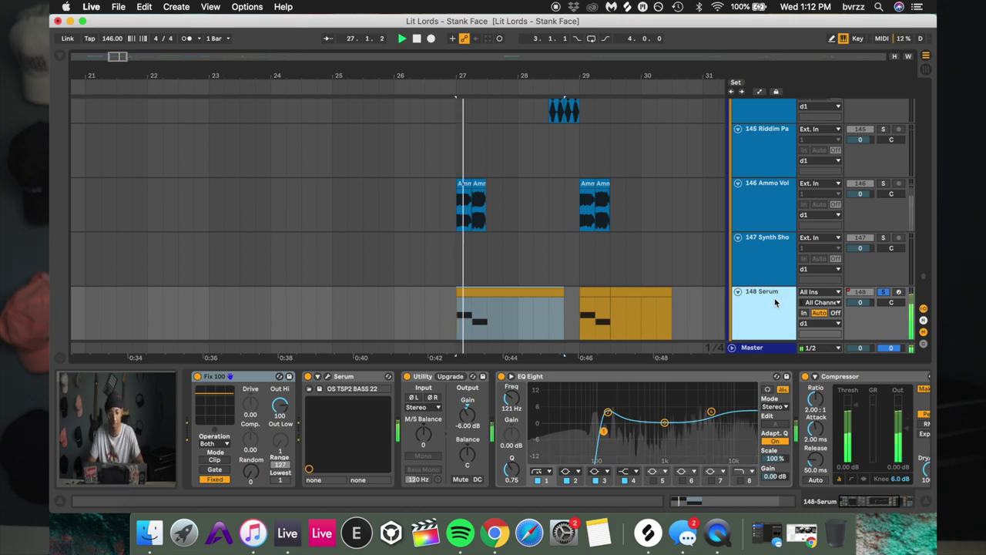
pyautogui.press('space')
# Arm the 148 Serum track and play a note on it with the computer MIDI keyboard
pyautogui.click(899, 293)
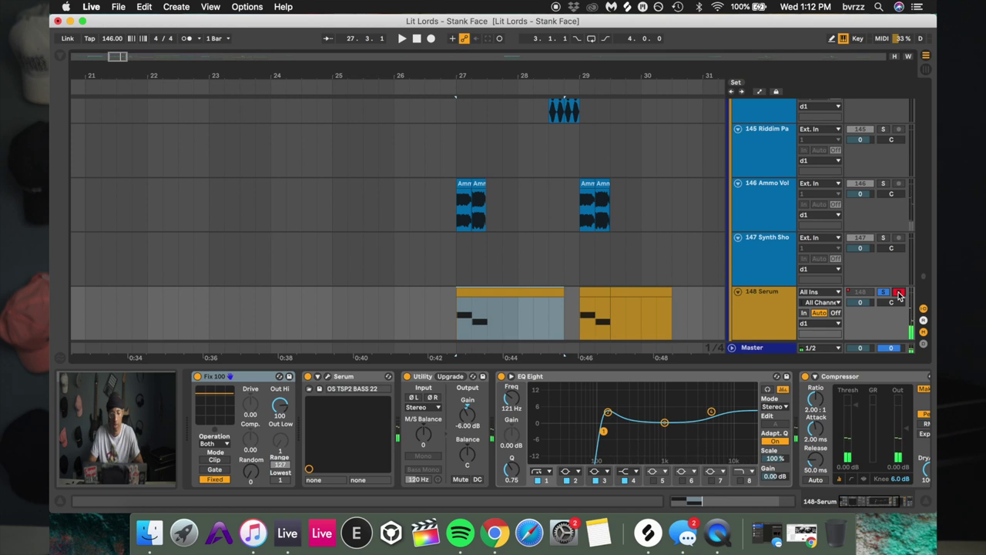
pyautogui.press('a')
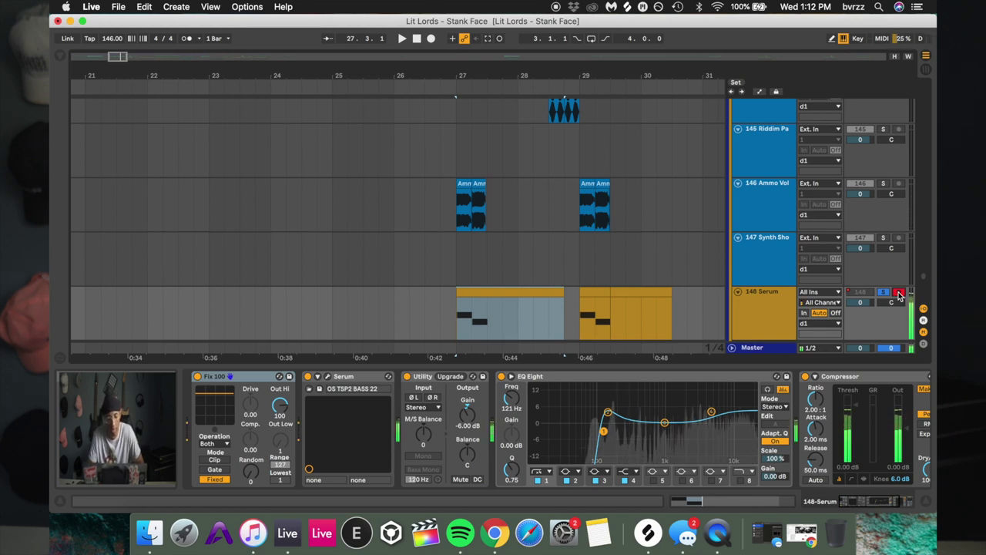
# Shift the computer MIDI keyboard's octave up to C4–D5 and open the Serum editor on the 148 track
pyautogui.press('x')
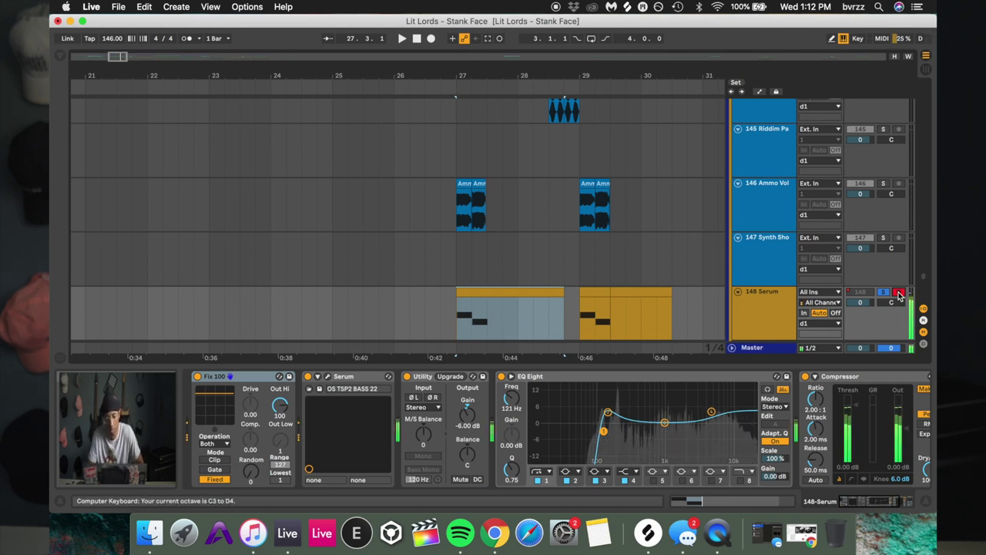
pyautogui.press('c')
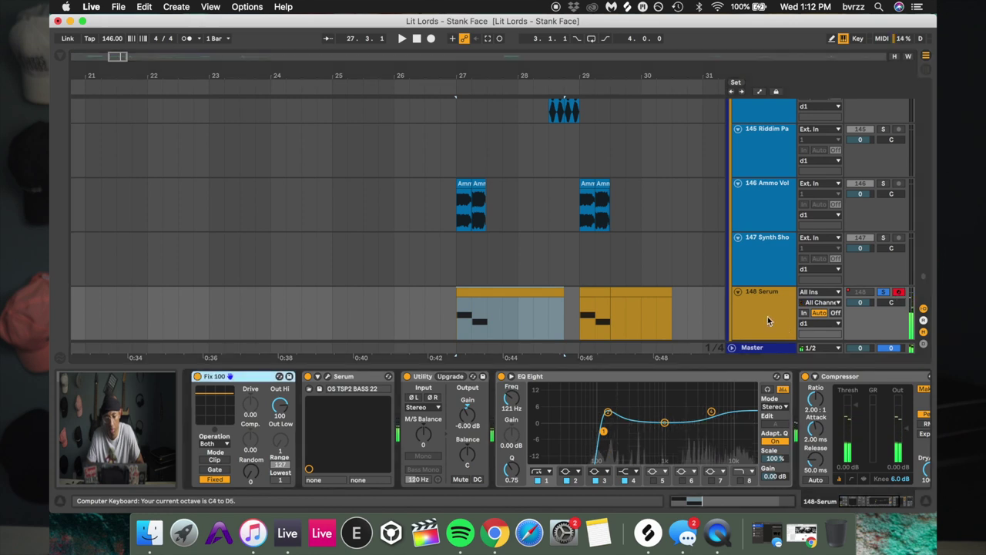
pyautogui.click(328, 377)
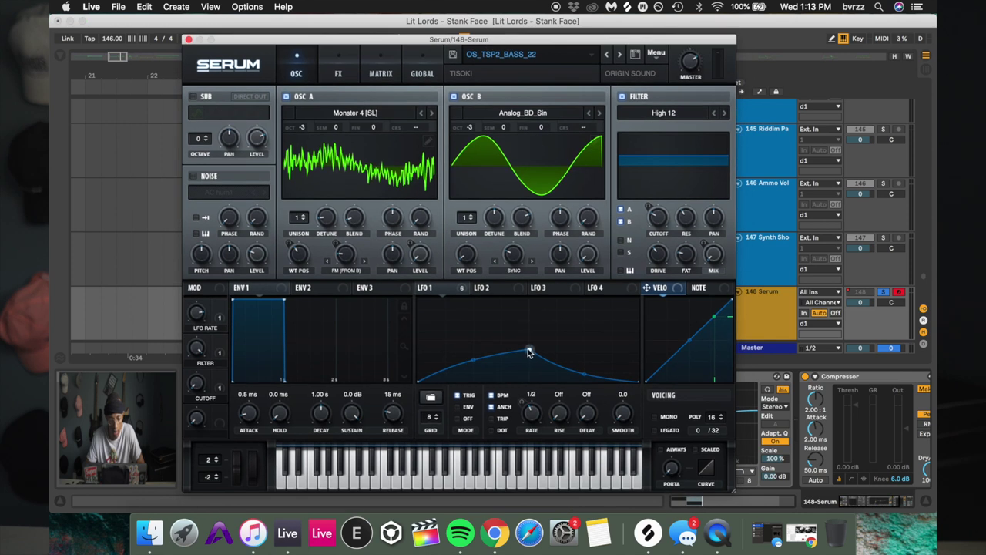
# Nudge the peak point of LFO 1, set its rate to bar, and close the Serum editor
pyautogui.moveTo(529, 349)
pyautogui.mouseDown()
pyautogui.moveTo(531, 293)
pyautogui.moveTo(530, 351)
pyautogui.mouseUp()
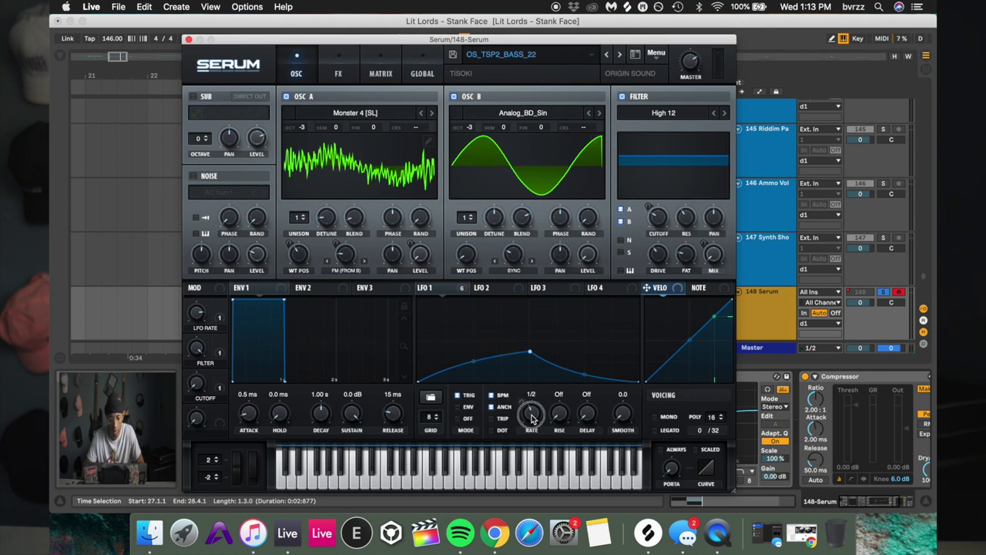
pyautogui.moveTo(533, 396); pyautogui.dragTo(533, 413)
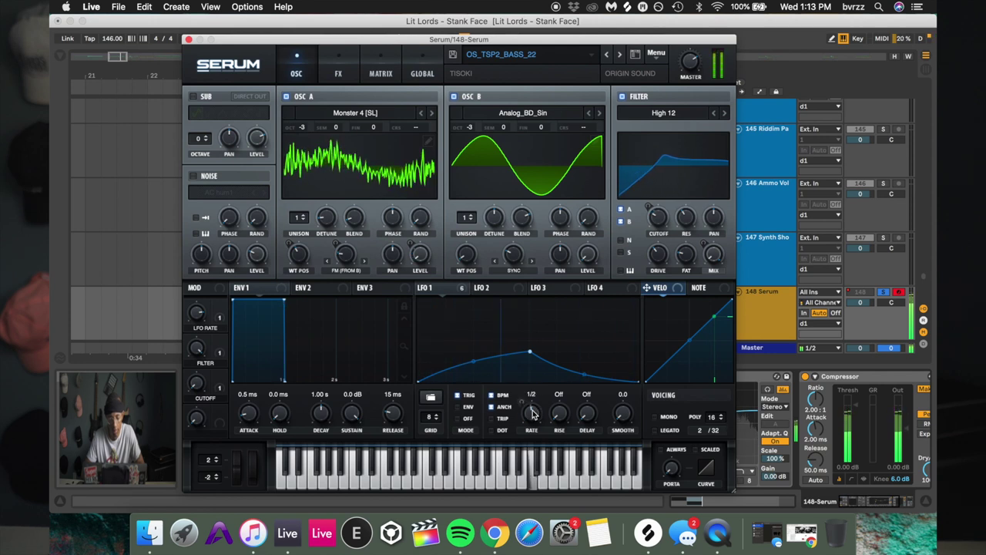
pyautogui.moveTo(533, 413); pyautogui.dragTo(532, 423)
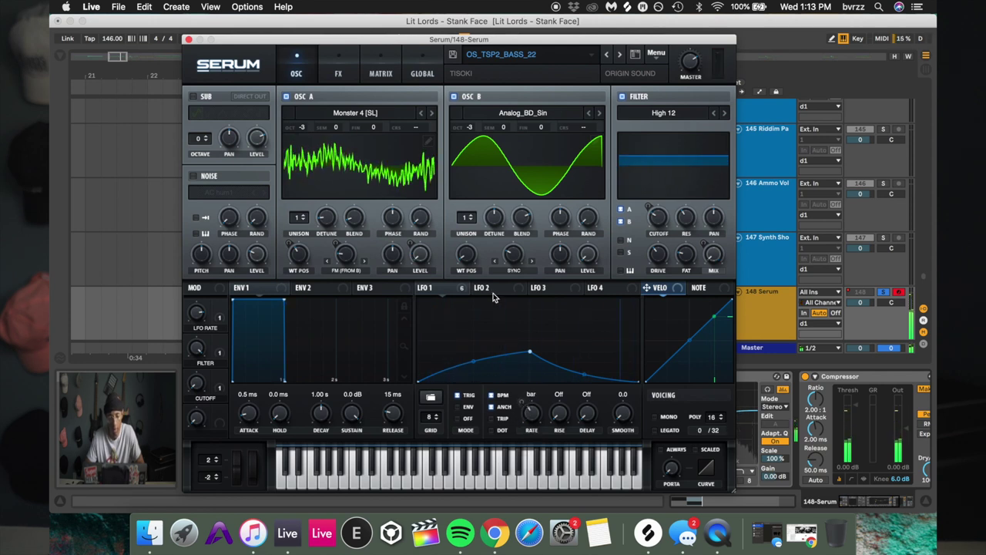
pyautogui.click(189, 39)
# Solo the 146 Ammo Vol track and play its clips from bar 27
pyautogui.click(461, 227)
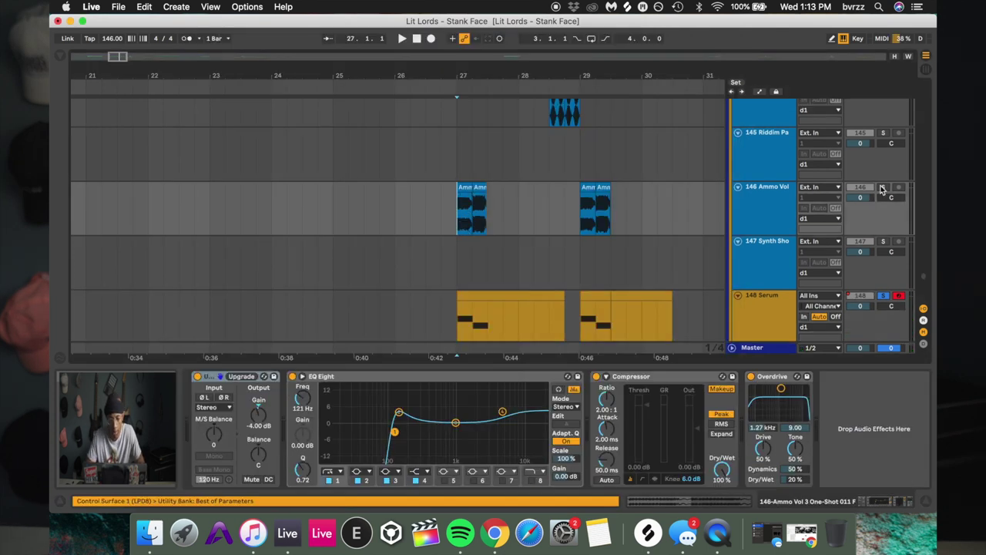
pyautogui.click(882, 189)
pyautogui.press('space')
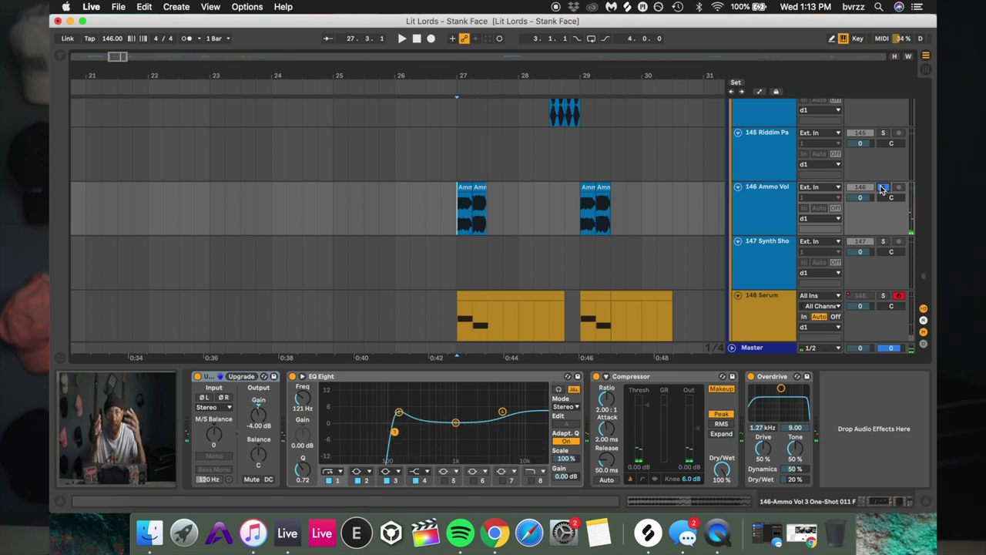
pyautogui.press('space')
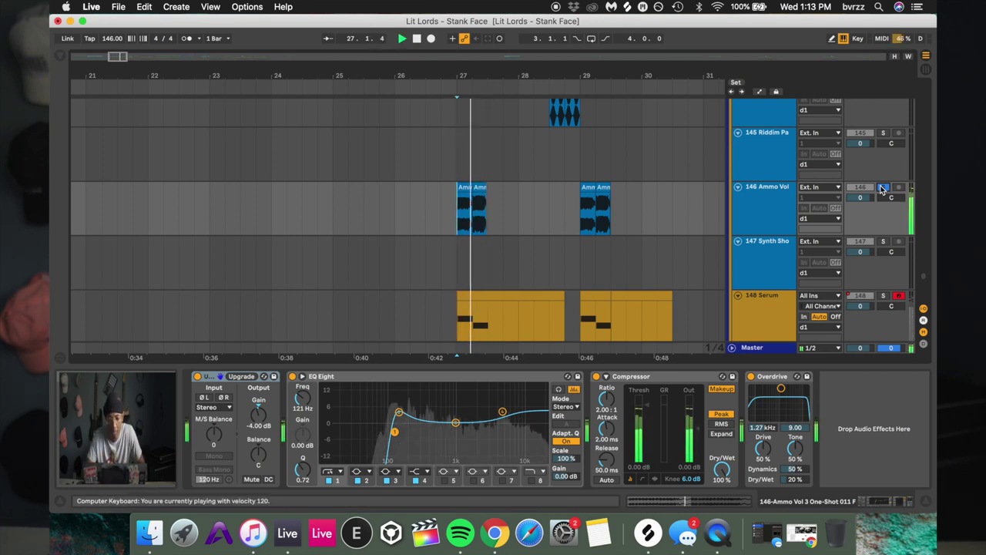
# Solo 148 Serum together with 146 Ammo Vol, play both from bar 27, and disarm 148 Serum
pyautogui.press('space')
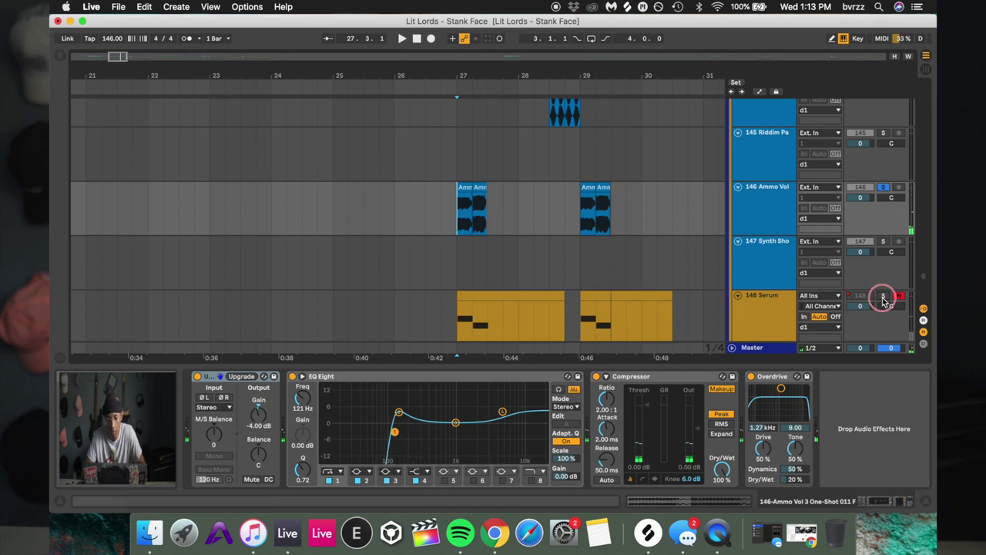
pyautogui.press('space')
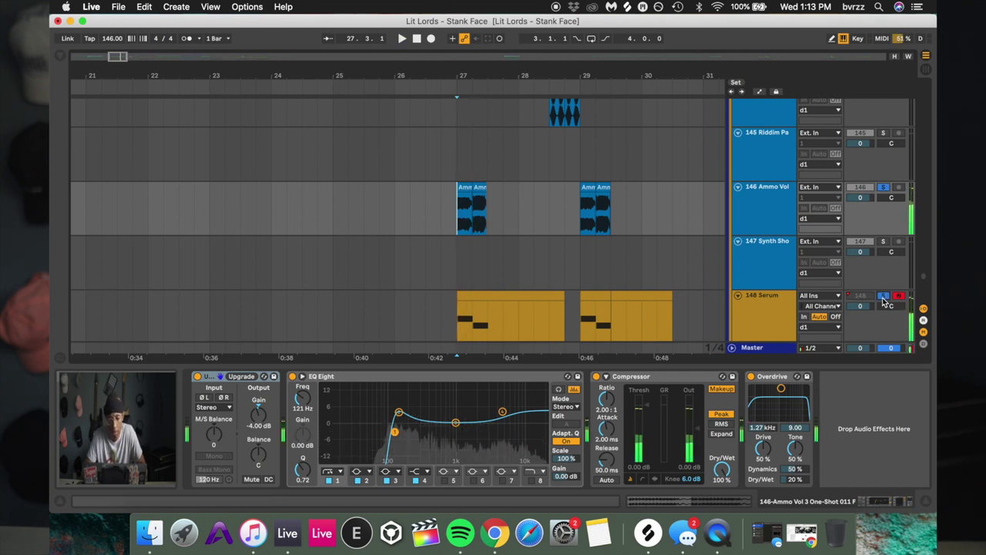
pyautogui.click(898, 297)
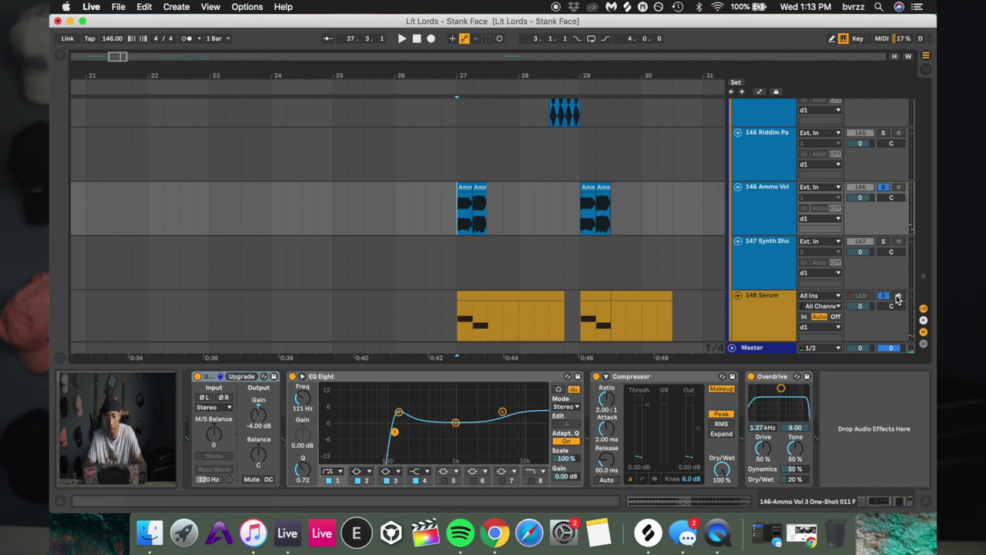
# Solo the 144 Synth Shot track and play its clips from 28.3
pyautogui.scroll(1, 897, 297)
pyautogui.scroll(-5, 897, 298)
pyautogui.scroll(5, 897, 297)
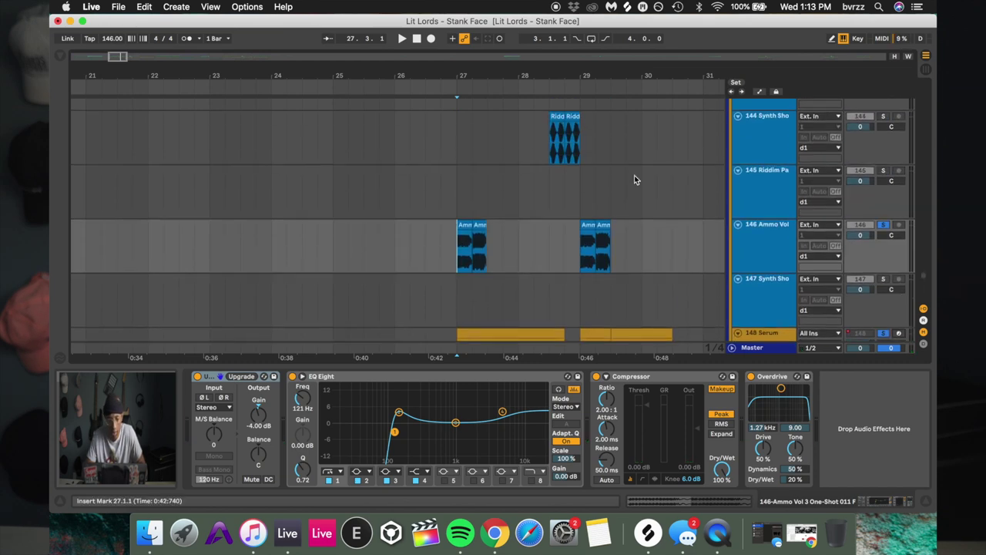
pyautogui.scroll(2, 634, 176)
pyautogui.click(556, 175)
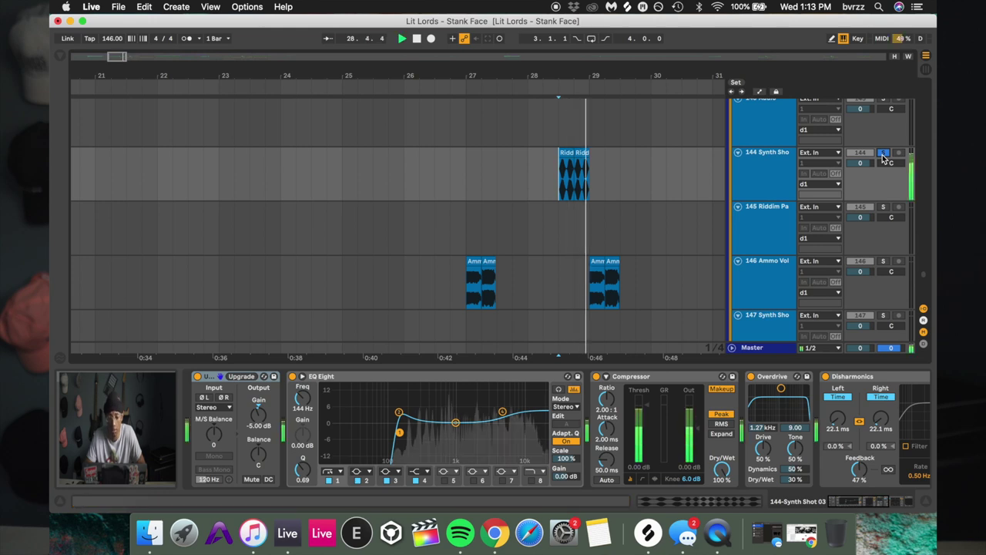
pyautogui.press('space')
# View the sample settings of the Riddim Pattern 3 clip at 28.3 on the 144 Synth Shot track
pyautogui.scroll(10, 884, 156)
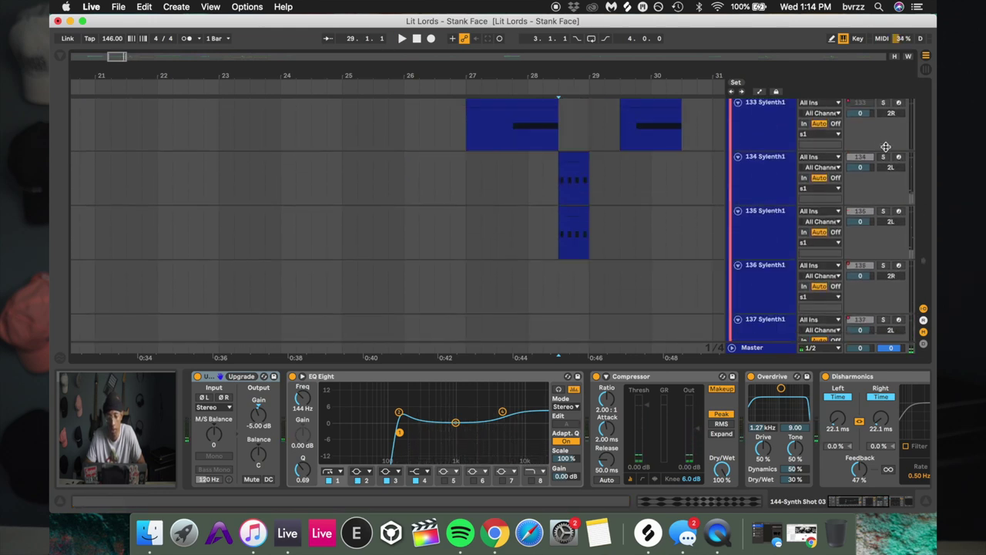
pyautogui.press('space')
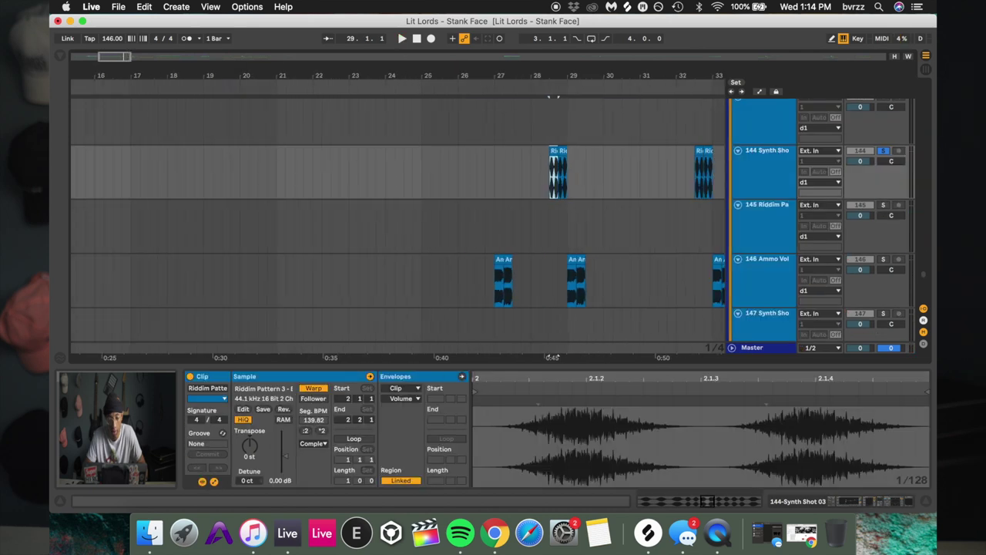
pyautogui.click(554, 174)
# Solo the 148 Serum track and play its short clip from bar 37
pyautogui.scroll(-5, 563, 184)
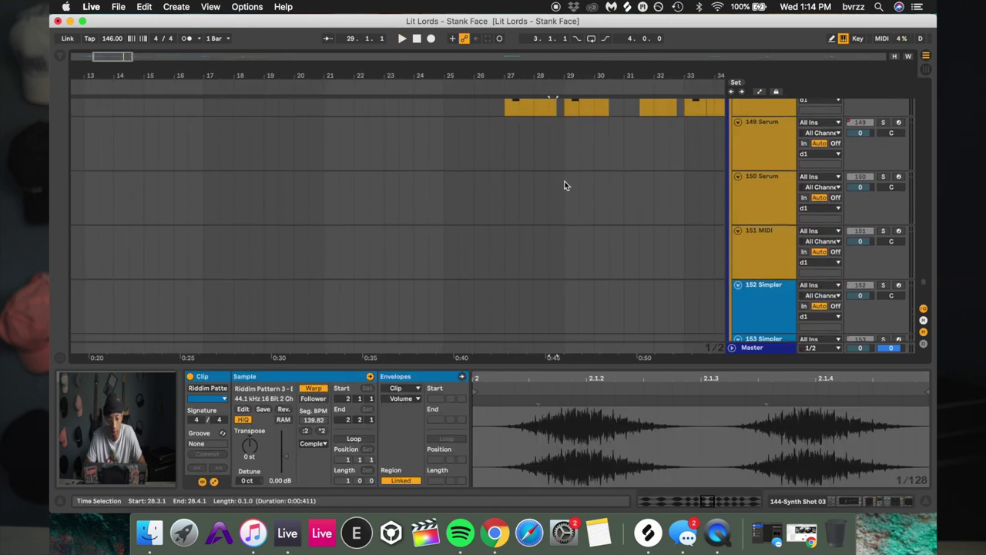
pyautogui.click(552, 179)
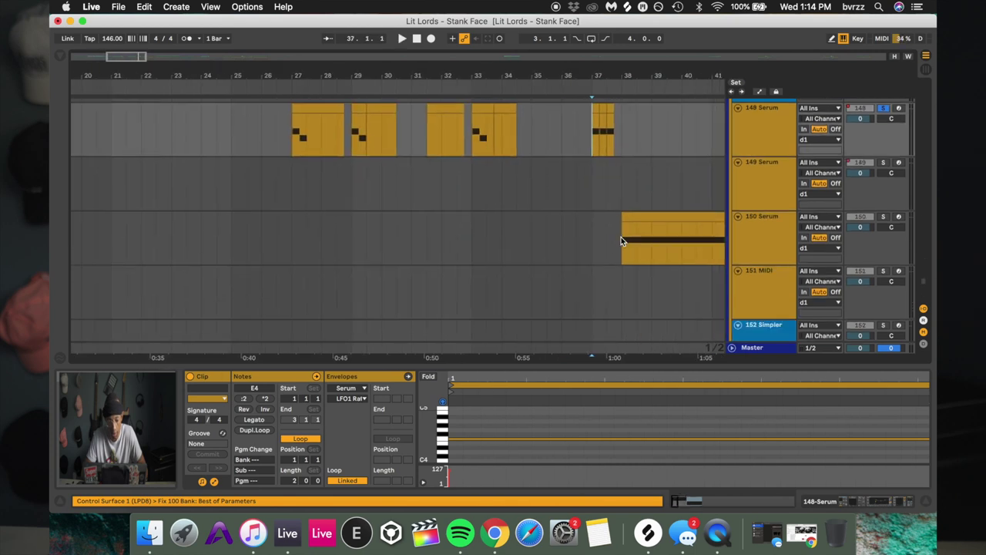
pyautogui.scroll(5, 622, 240)
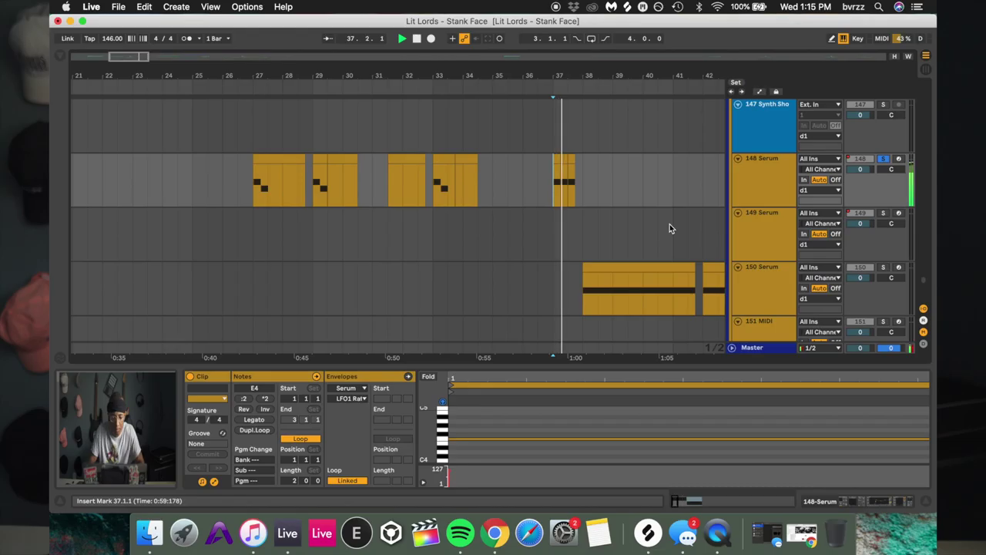
# Solo the 150 Serum track, play it from bar 38, and view its device chain
pyautogui.click(579, 305)
pyautogui.press('space')
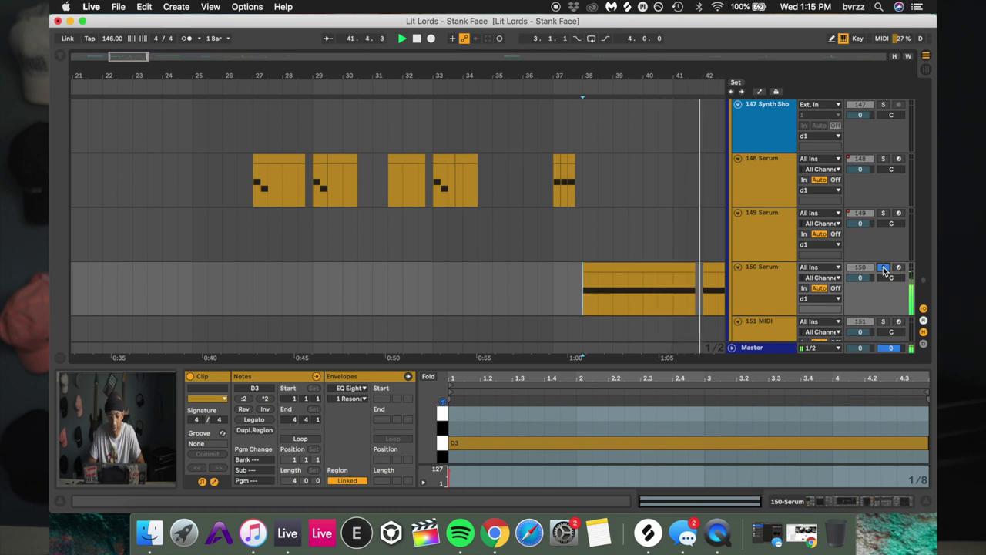
pyautogui.press('space')
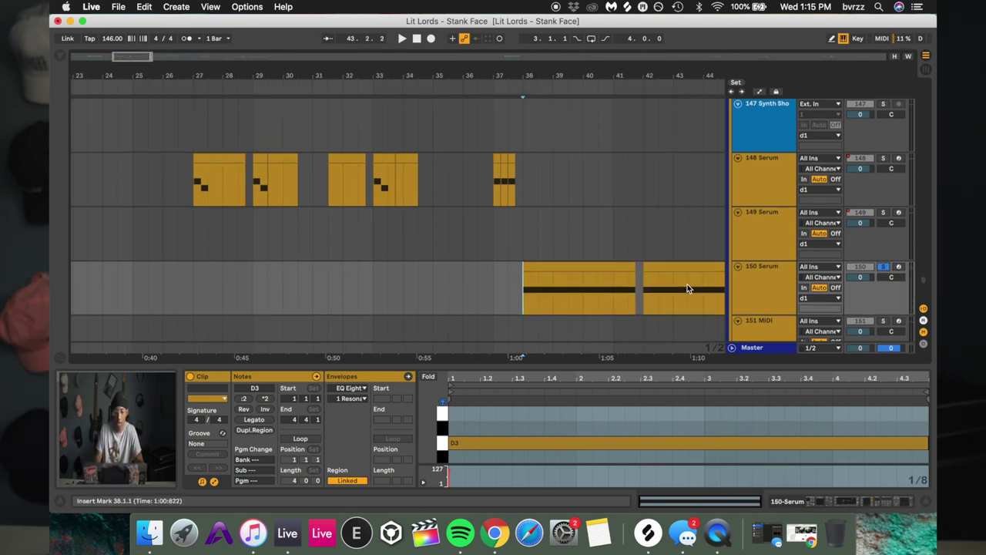
pyautogui.click(764, 280)
# Solo the 15 OCTVE.CO track in the bass group and play it from bar 38
pyautogui.scroll(20, 765, 279)
pyautogui.scroll(20, 764, 283)
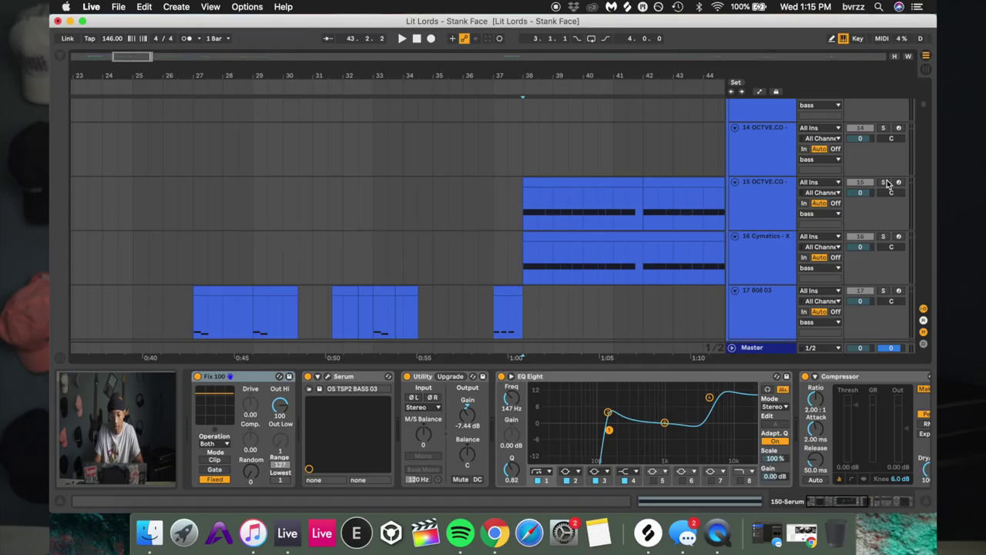
pyautogui.press('space')
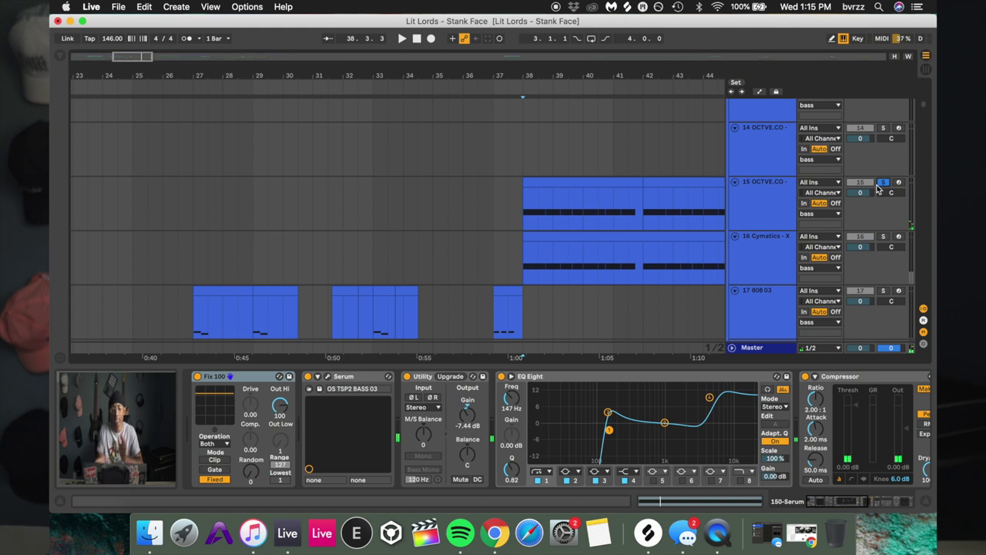
# Examine the 15 OCTVE.CO track's device chain from the sampler through EQ Eight to Saturator, and replay the soloed track from bar 38
pyautogui.click(781, 206)
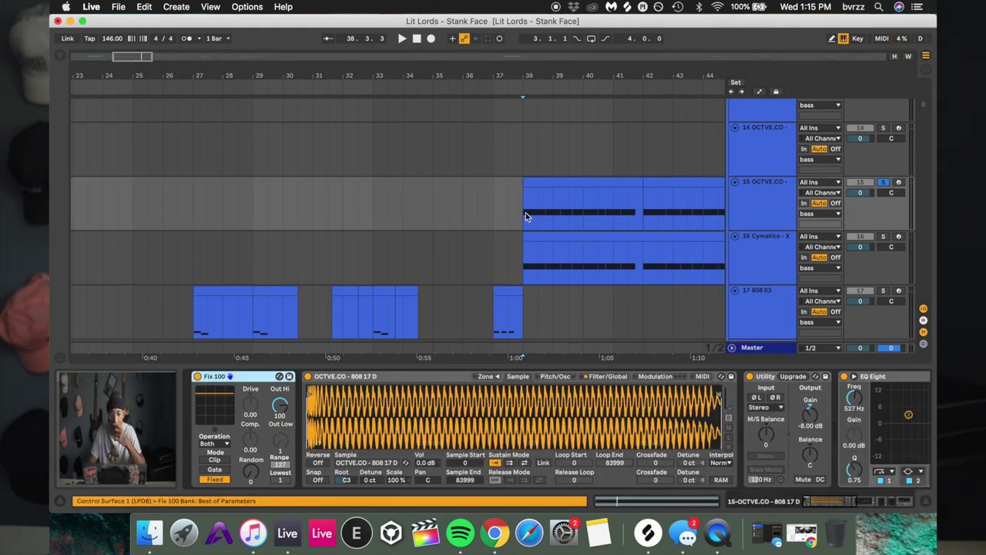
pyautogui.click(882, 182)
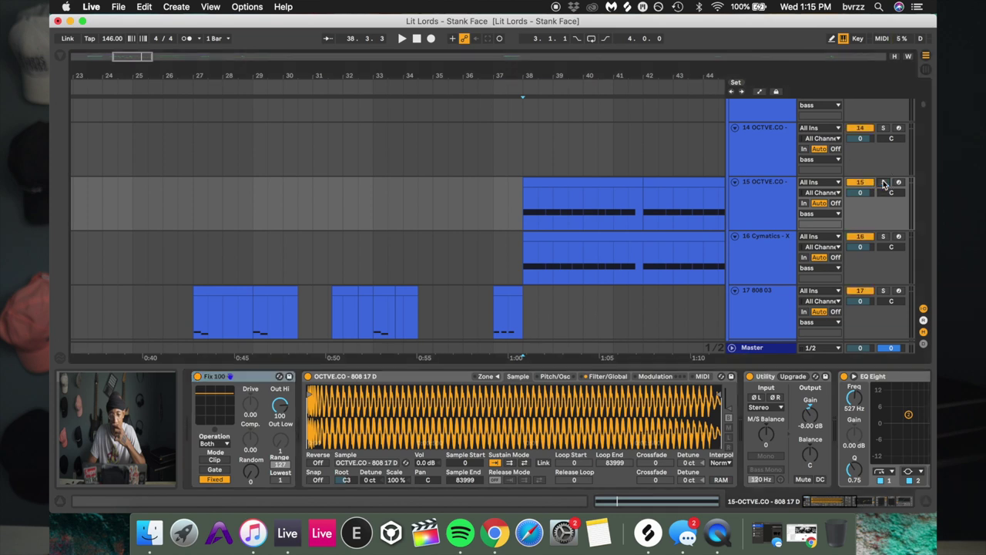
pyautogui.click(781, 200)
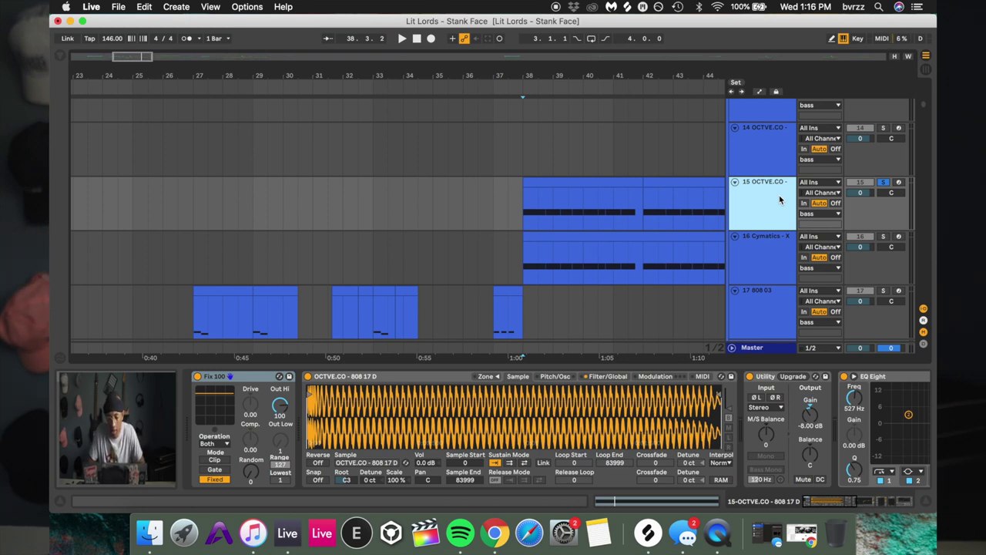
pyautogui.hscroll(5, 735, 459)
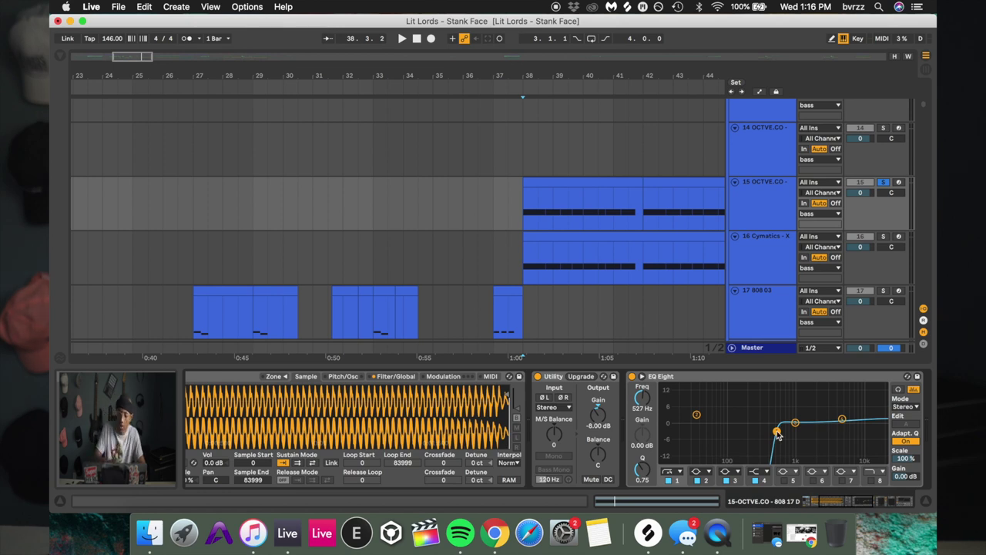
pyautogui.hscroll(10, 778, 435)
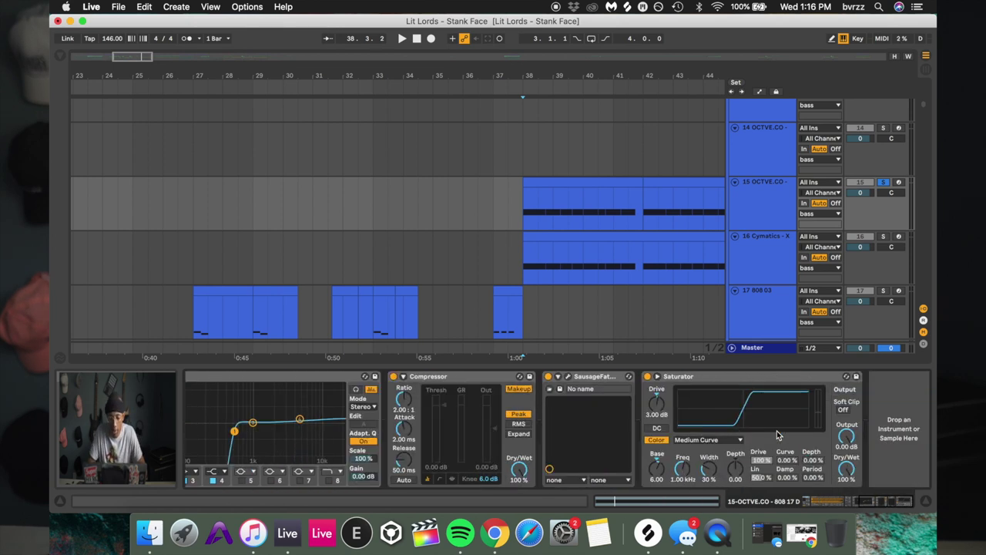
pyautogui.hscroll(-6, 681, 413)
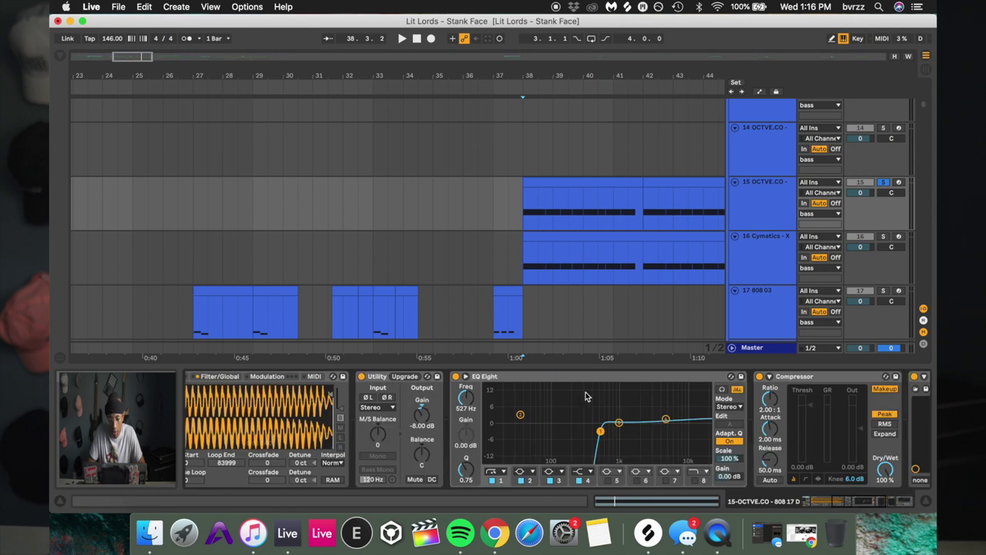
pyautogui.press('space')
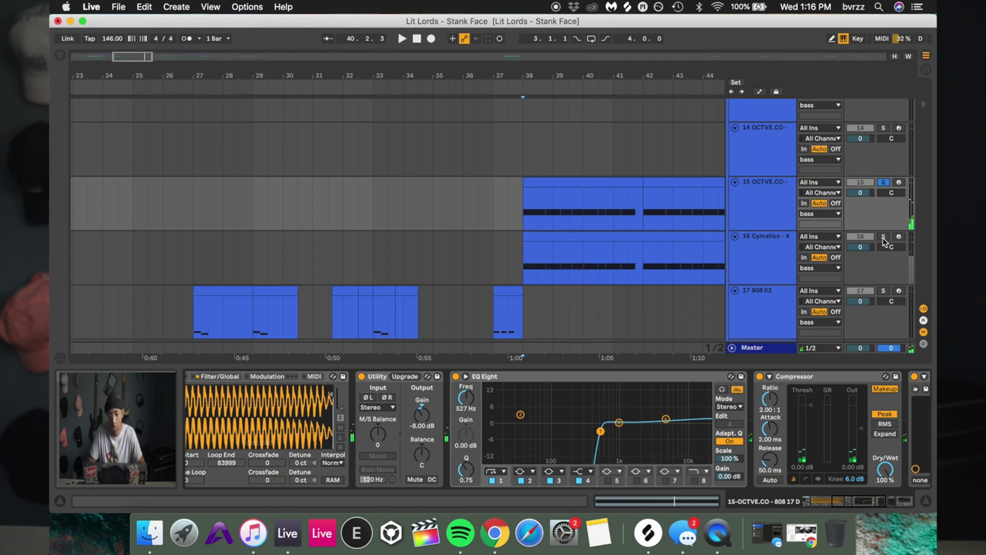
# Solo the 16 Cymatics track in the bass group and play it from bar 38
pyautogui.scroll(-1, 884, 241)
pyautogui.press('space')
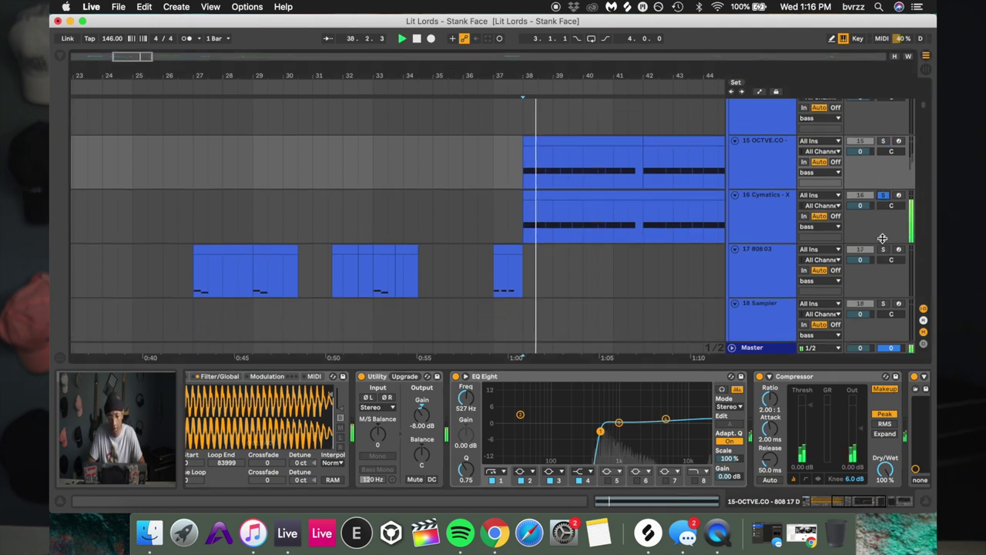
pyautogui.scroll(1, 882, 238)
pyautogui.press('space')
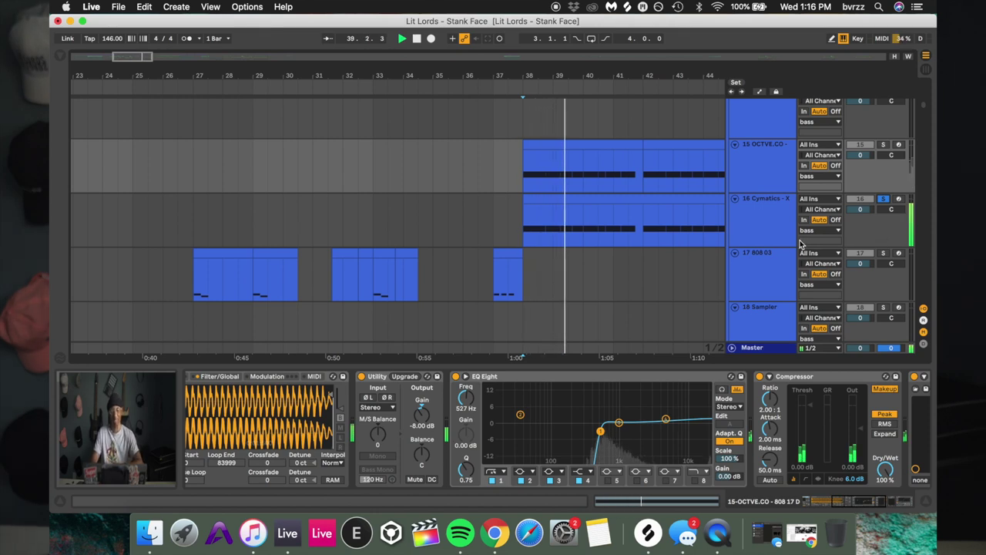
# Examine the 16 Cymatics track's device chain, covering its sampler, mono Utility and EQ Eight, and stop playback
pyautogui.click(772, 229)
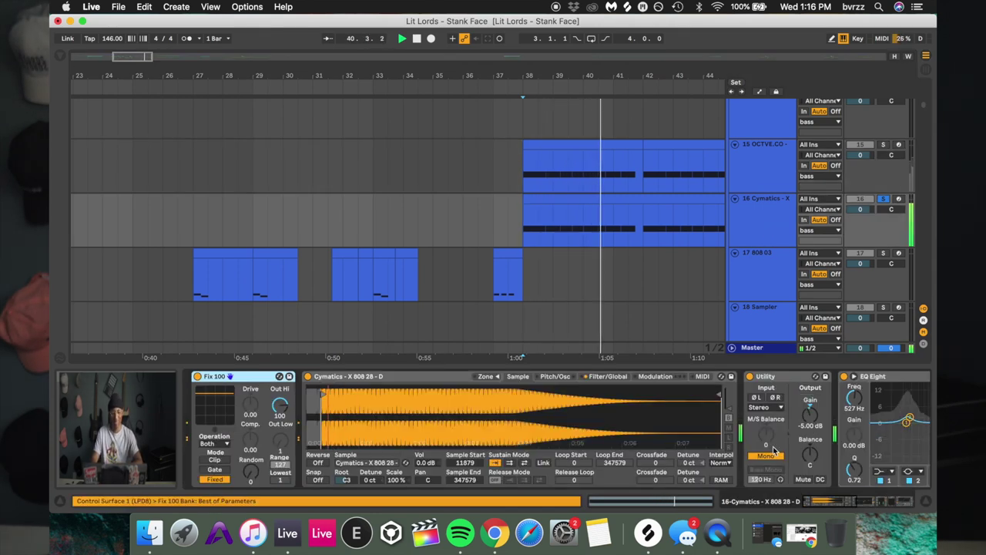
pyautogui.press('space')
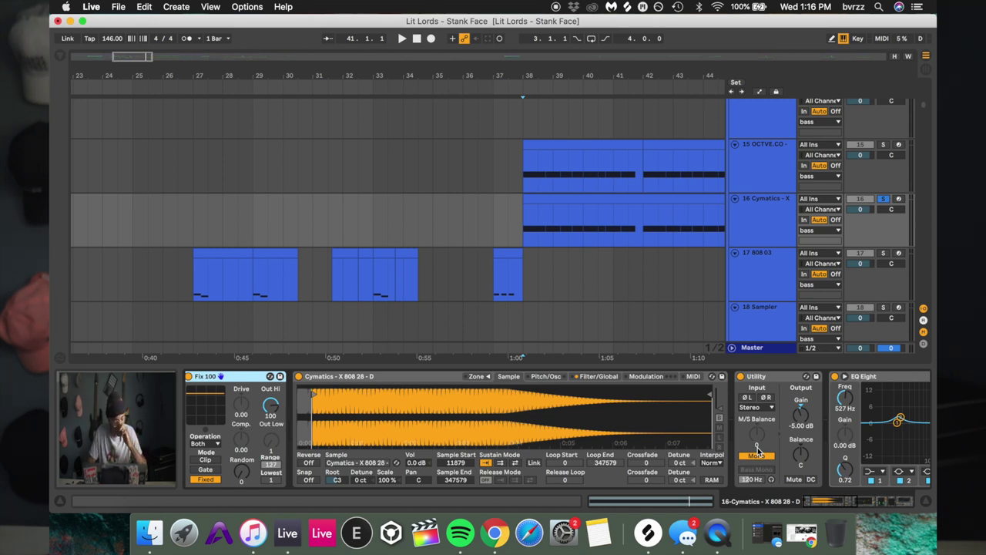
pyautogui.hscroll(5, 757, 453)
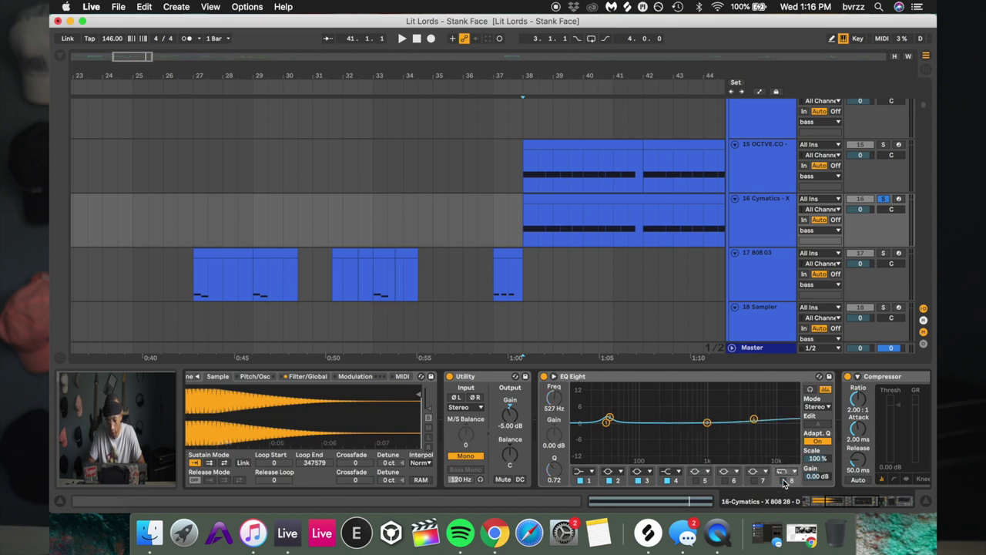
# Audition the 16 Cymatics track with EQ Eight band 8 off and on, and play it together with the soloed 15 OCTVE.CO track
pyautogui.press('space')
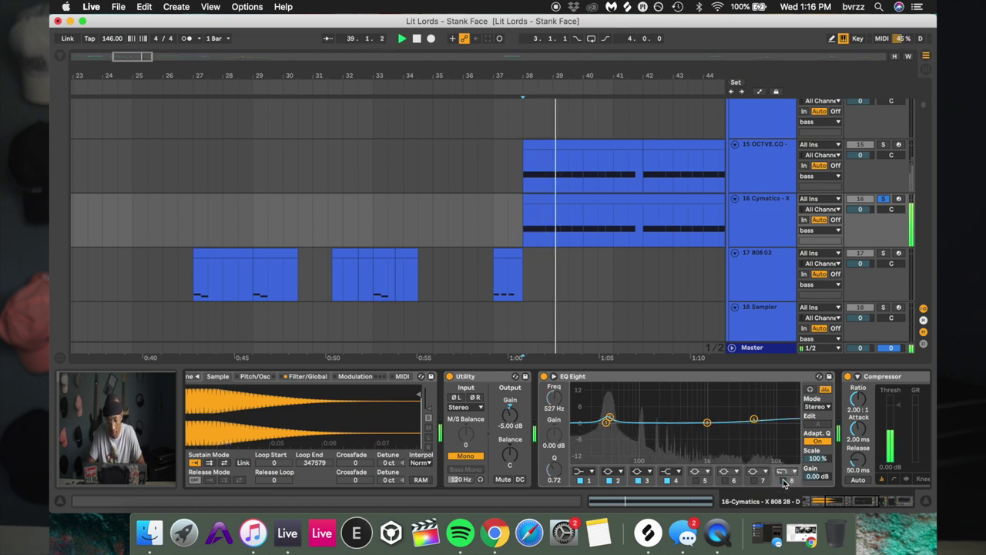
pyautogui.press('space')
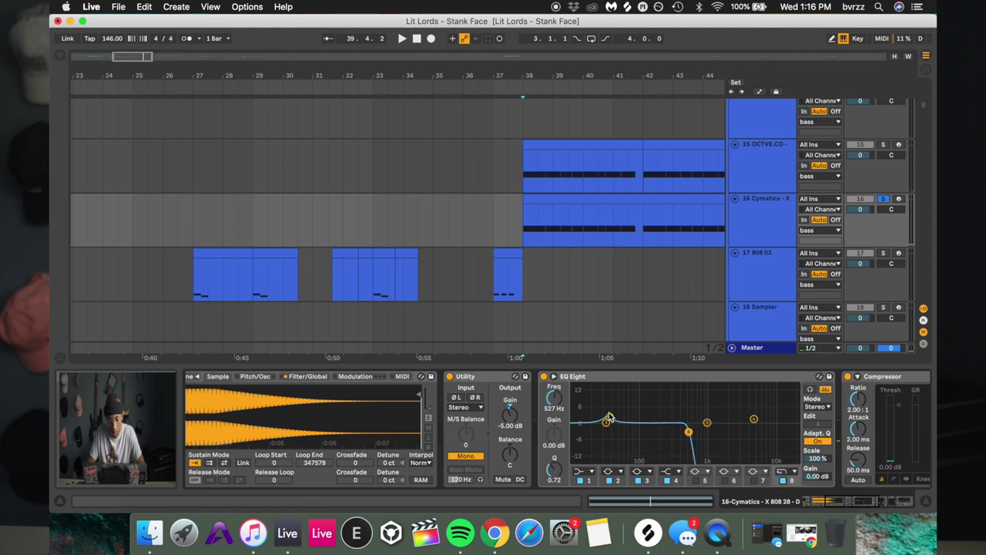
pyautogui.hscroll(5, 607, 417)
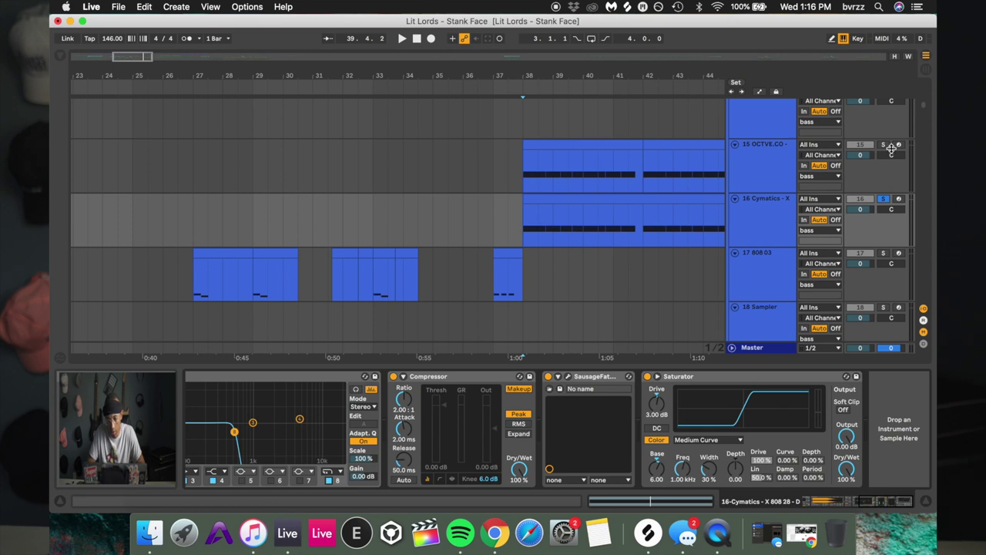
pyautogui.press('space')
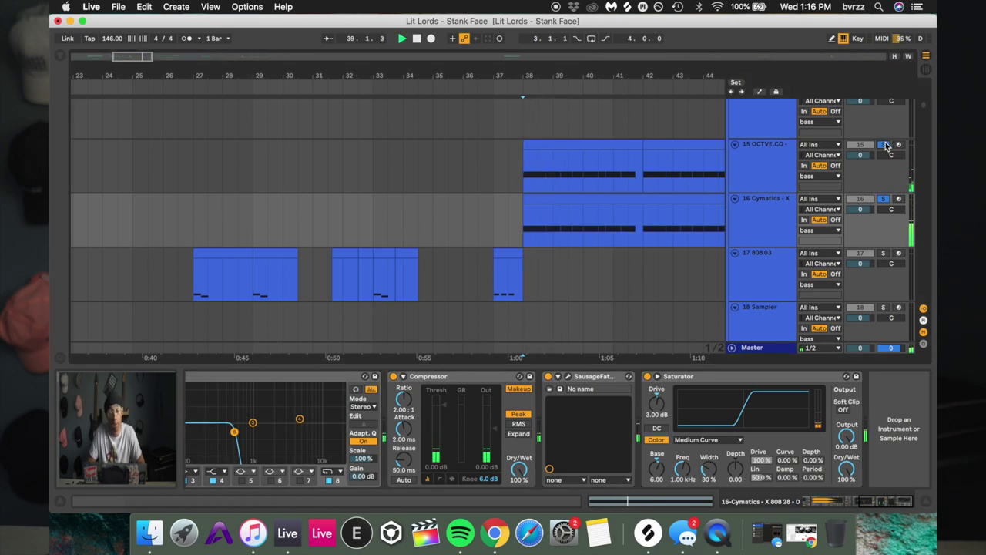
# Solo the 145 Riddim track in the d1 group and play its sample chops from 38.4.1
pyautogui.scroll(10, 885, 144)
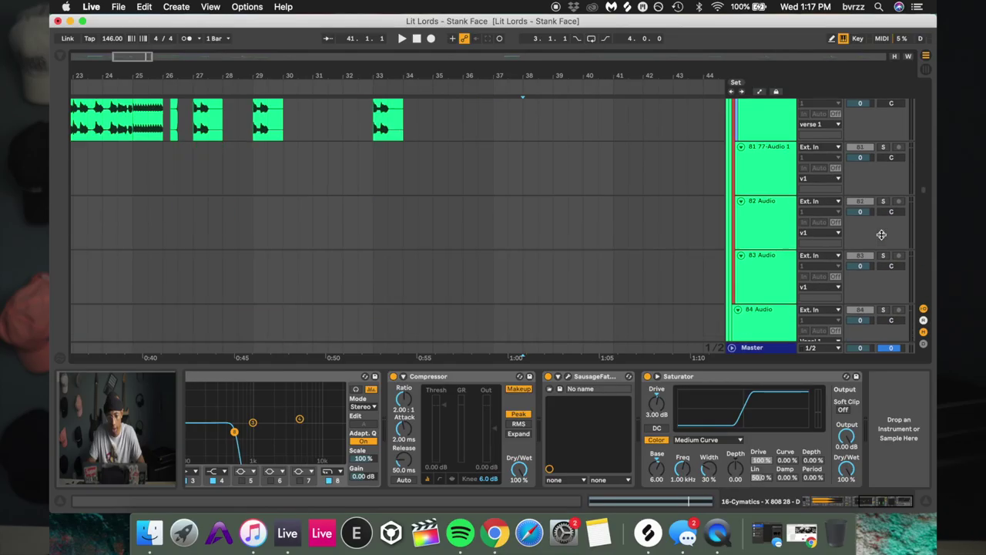
pyautogui.scroll(-10, 882, 235)
pyautogui.scroll(5, 881, 234)
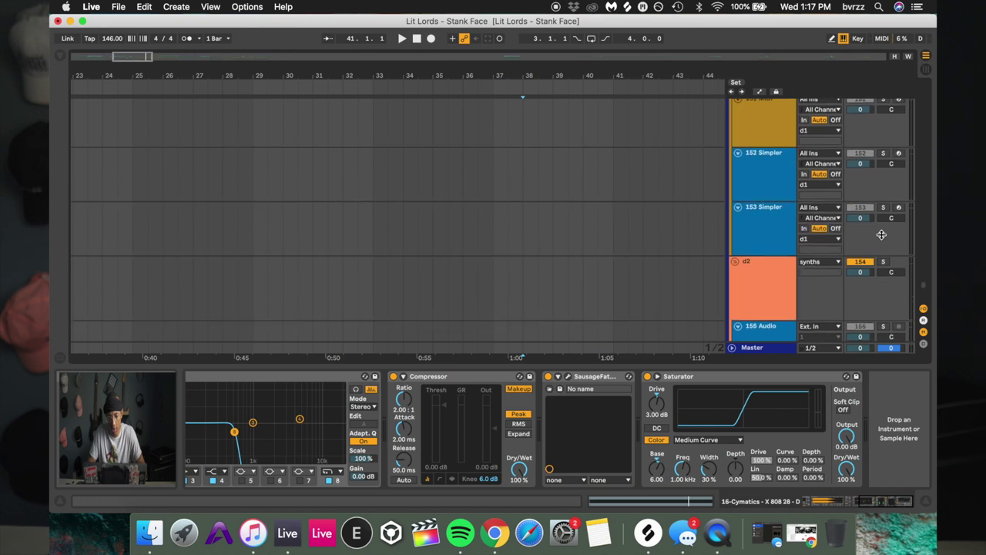
pyautogui.press('space')
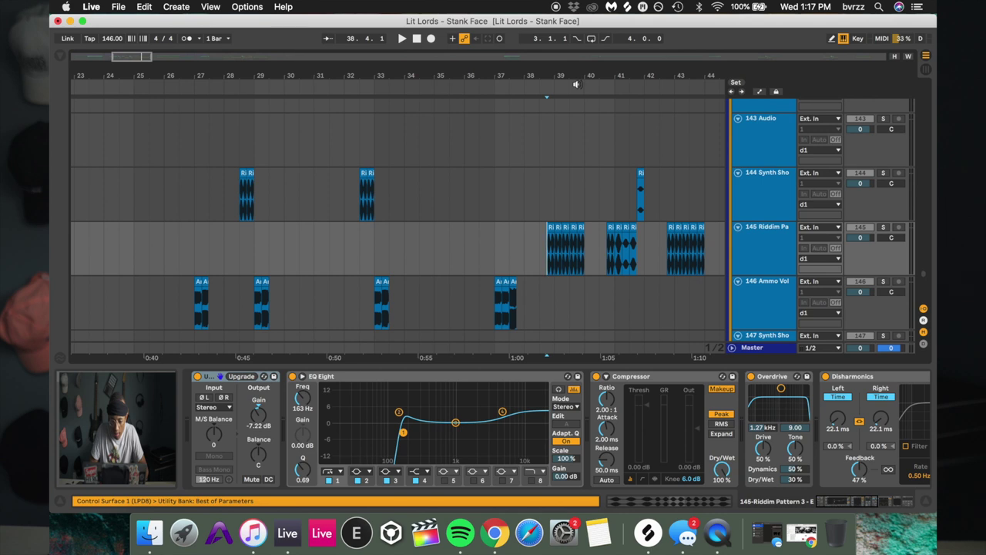
pyautogui.moveTo(571, 74); pyautogui.dragTo(571, 105)
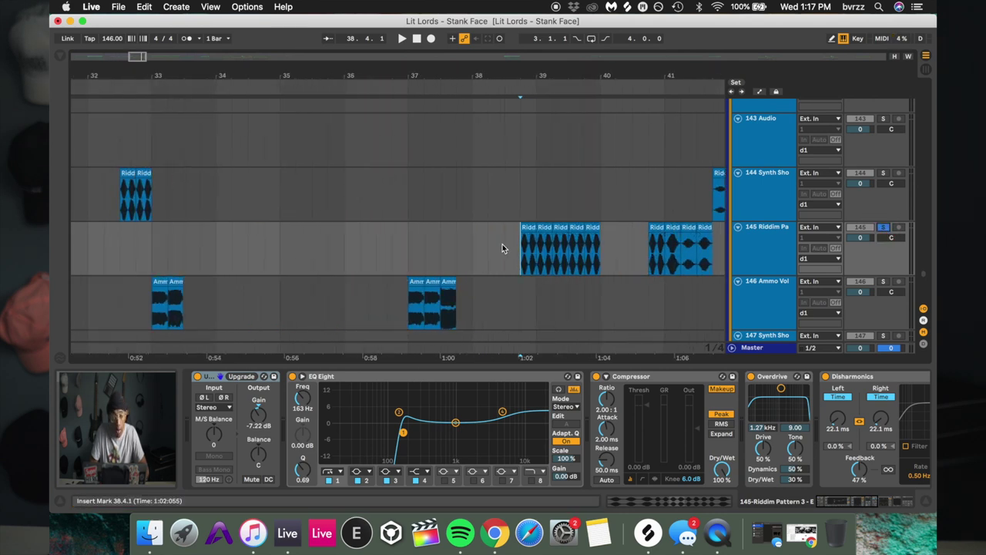
pyautogui.press('space')
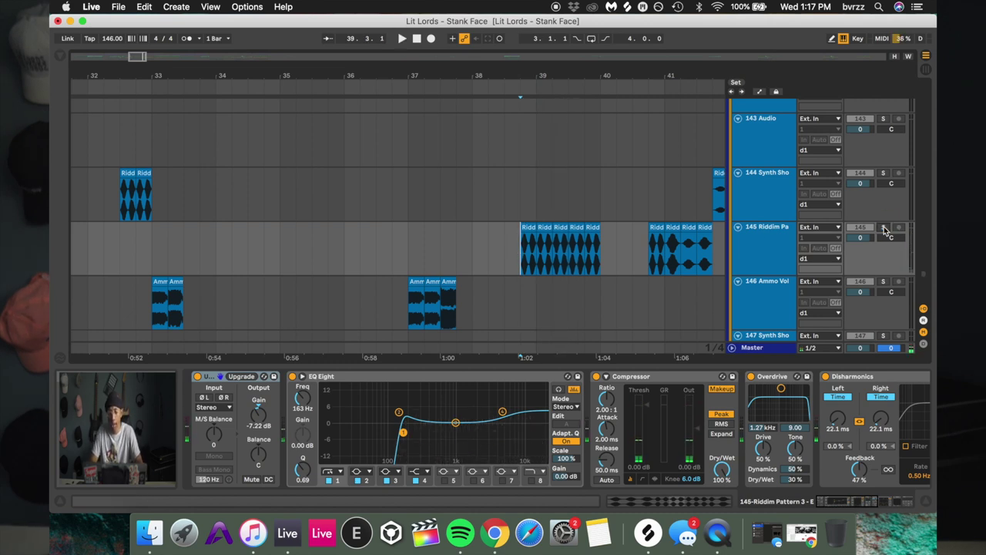
# Solo the 150 Serum track and play its clip from bar 38 with its device chain shown
pyautogui.scroll(-6, 881, 264)
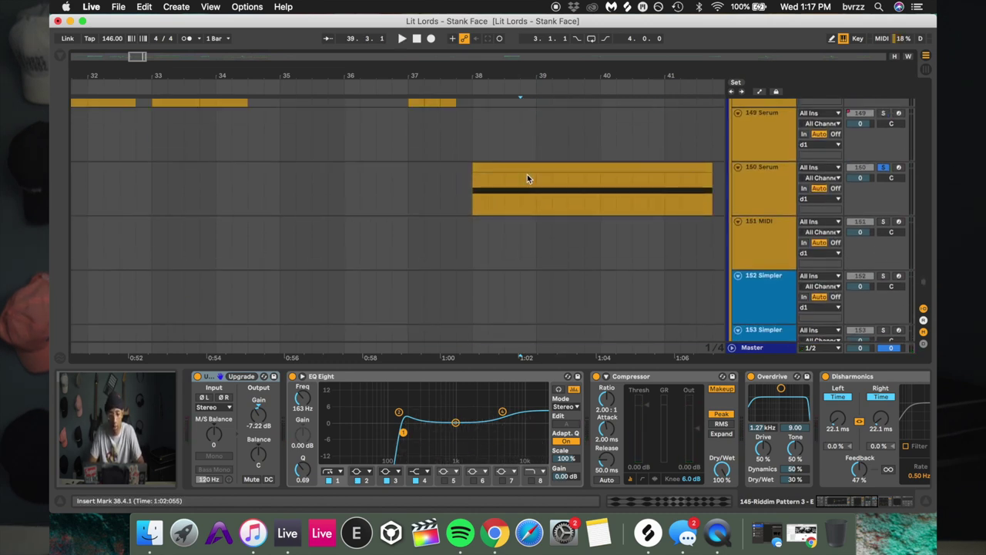
pyautogui.click(524, 168)
pyautogui.press('space')
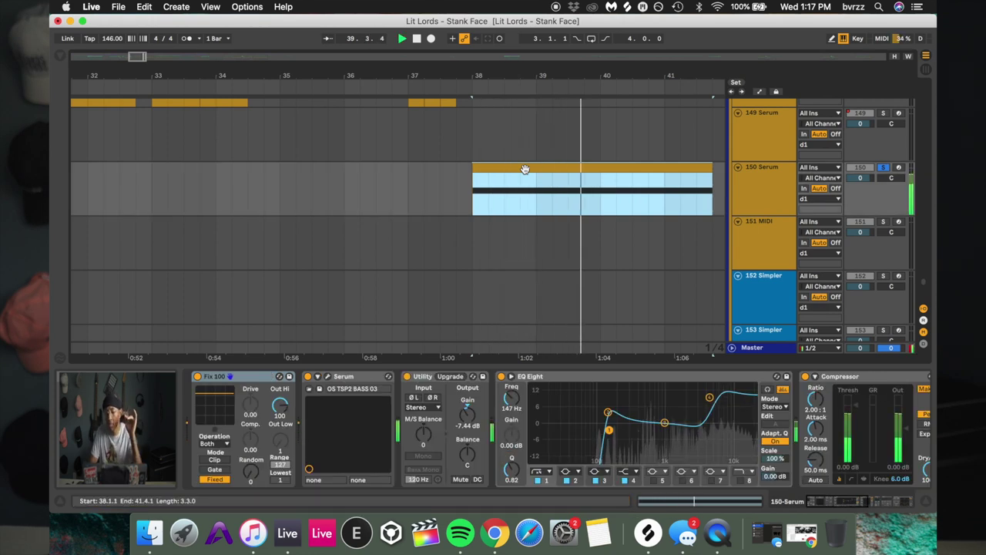
pyautogui.press('space')
# Solo the 145 Riddim track alongside 150 Serum and play both layers from bar 38
pyautogui.scroll(5, 525, 169)
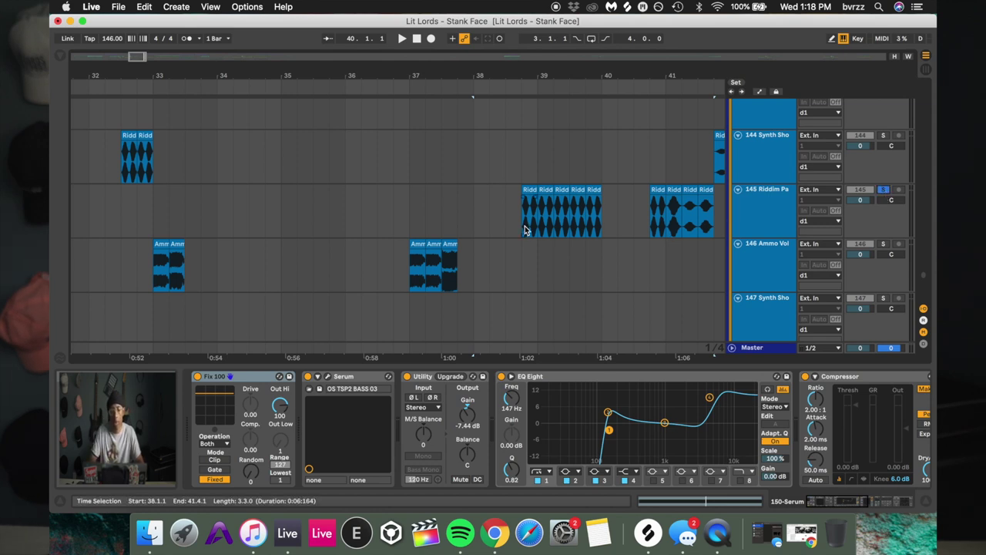
pyautogui.press('space')
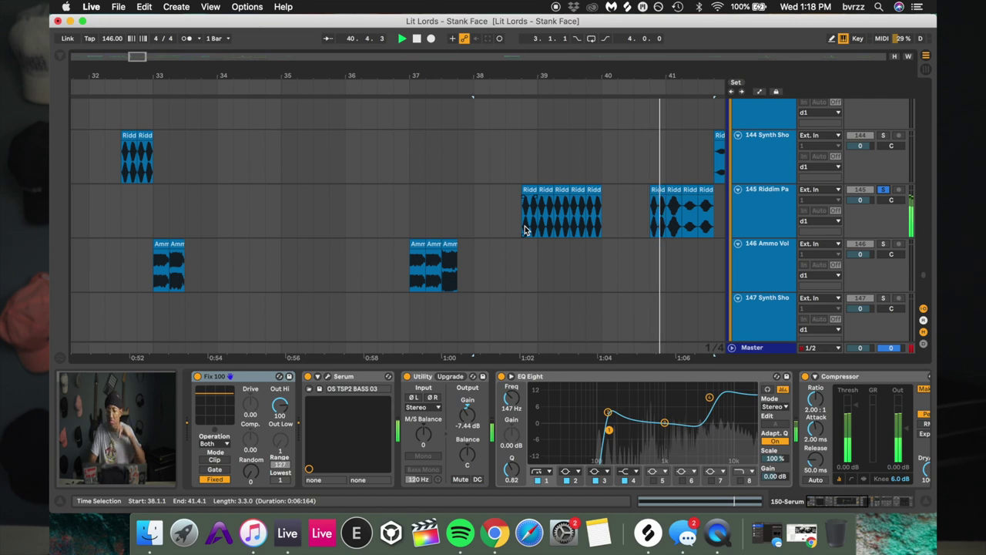
pyautogui.press('space')
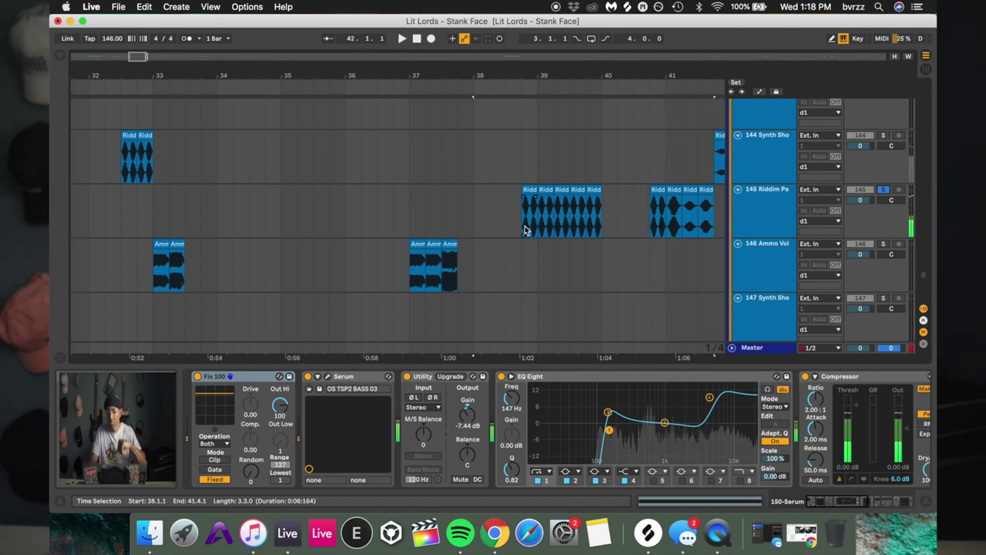
# Try halving the segment BPM of the Riddim clip just before bar 41.2 to 139.82 and play the clip
pyautogui.click(656, 190)
pyautogui.doubleClick(676, 191)
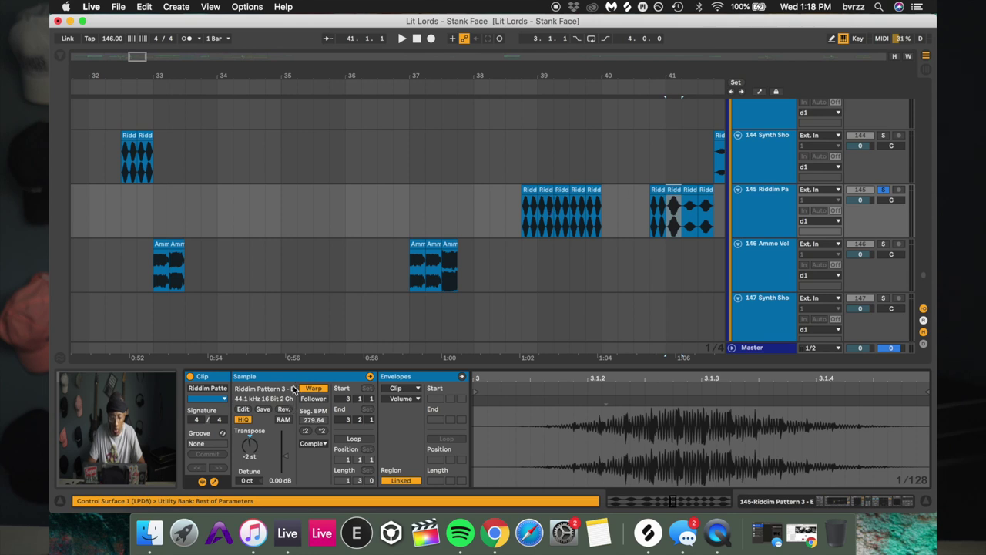
pyautogui.click(305, 431)
pyautogui.press('space')
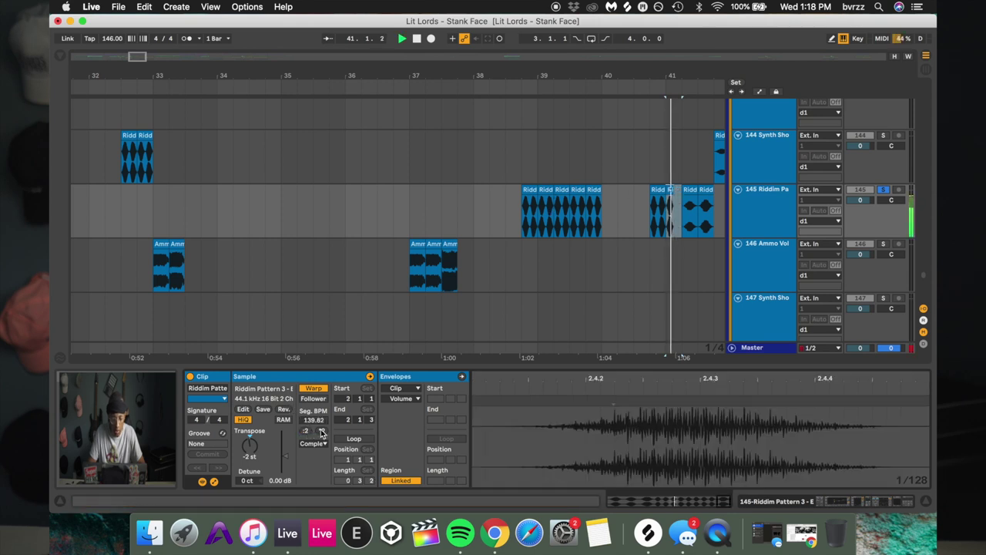
pyautogui.press('space')
# Show the sample settings of the Riddim clip at 41.2 and set the playback start to bar 38
pyautogui.click(691, 190)
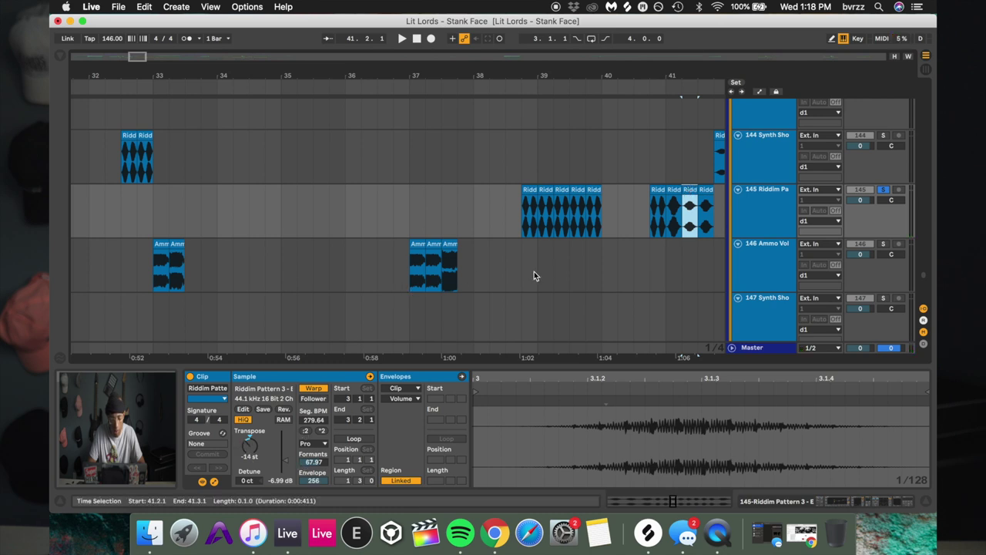
pyautogui.hscroll(5, 534, 275)
pyautogui.hscroll(-2, 534, 274)
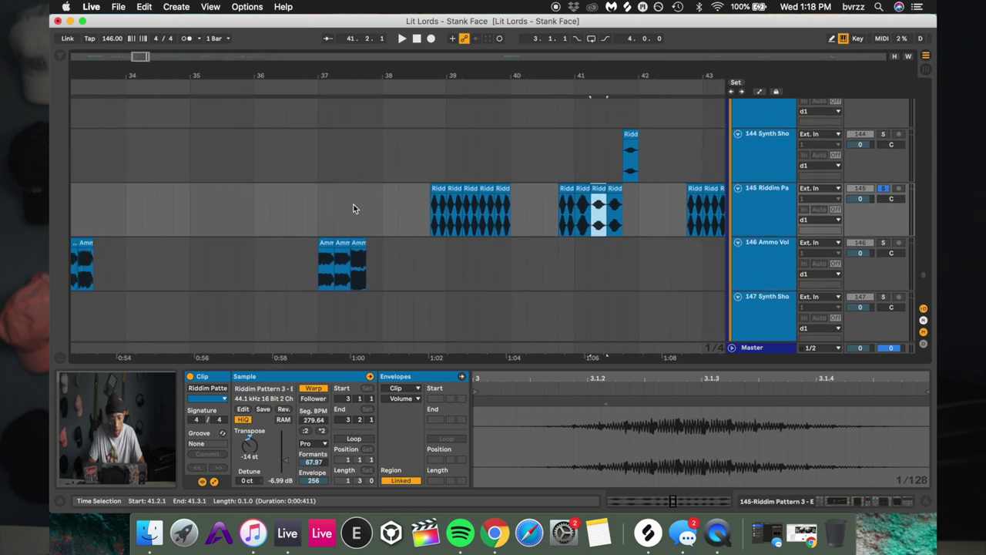
pyautogui.click(318, 204)
pyautogui.click(383, 204)
# Solo the 137 Sylenth1 track in the s1 group and play it from bar 38
pyautogui.scroll(3, 382, 204)
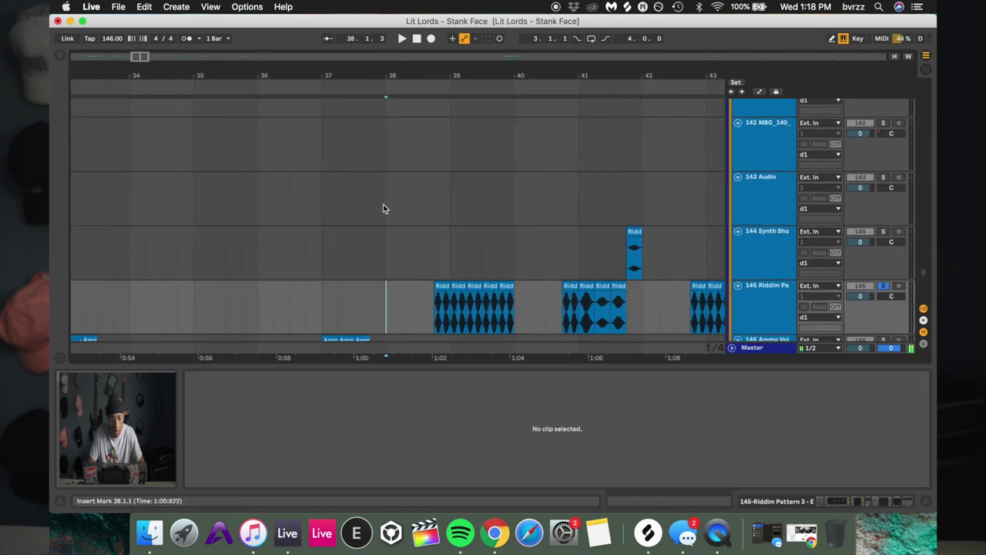
pyautogui.scroll(5, 383, 204)
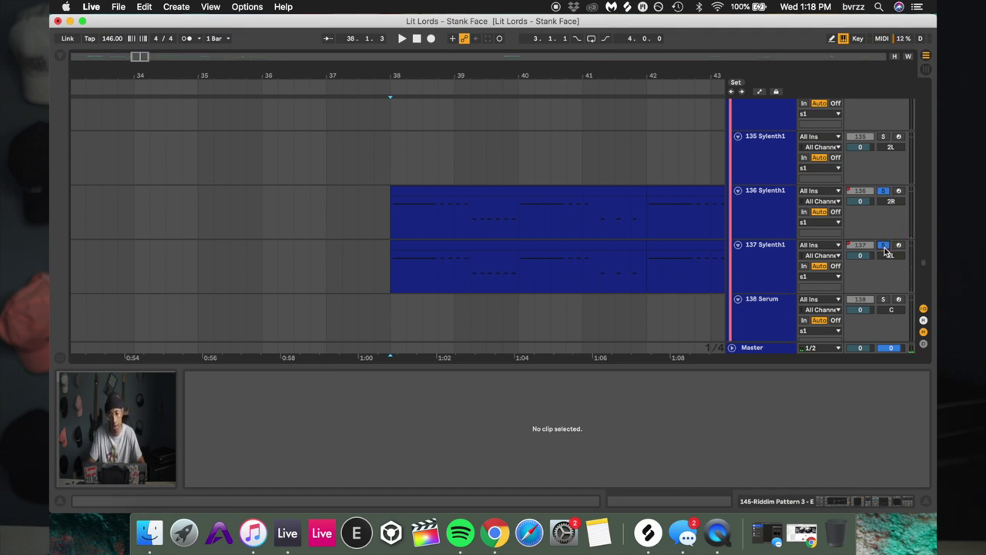
pyautogui.scroll(3, 754, 212)
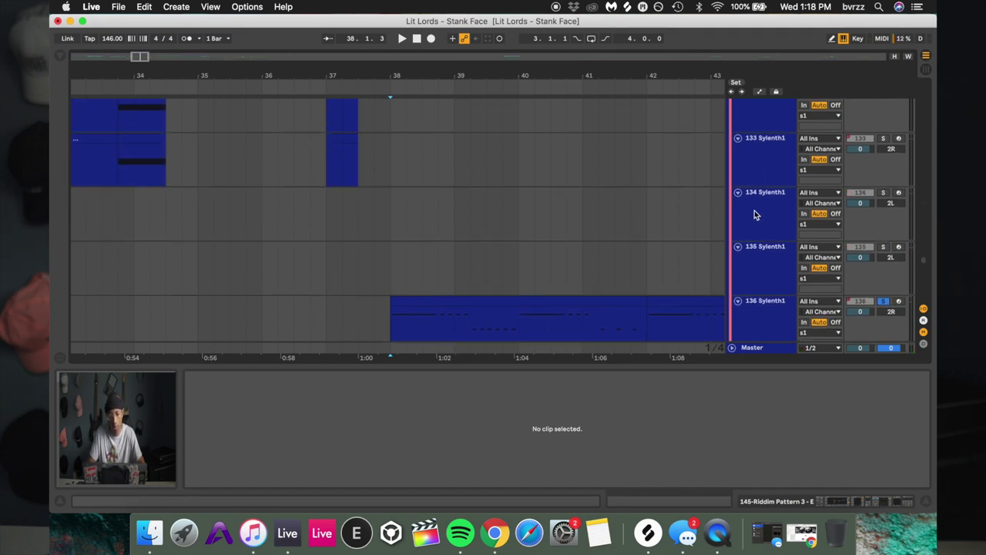
pyautogui.scroll(-3, 761, 206)
pyautogui.click(761, 206)
pyautogui.click(884, 239)
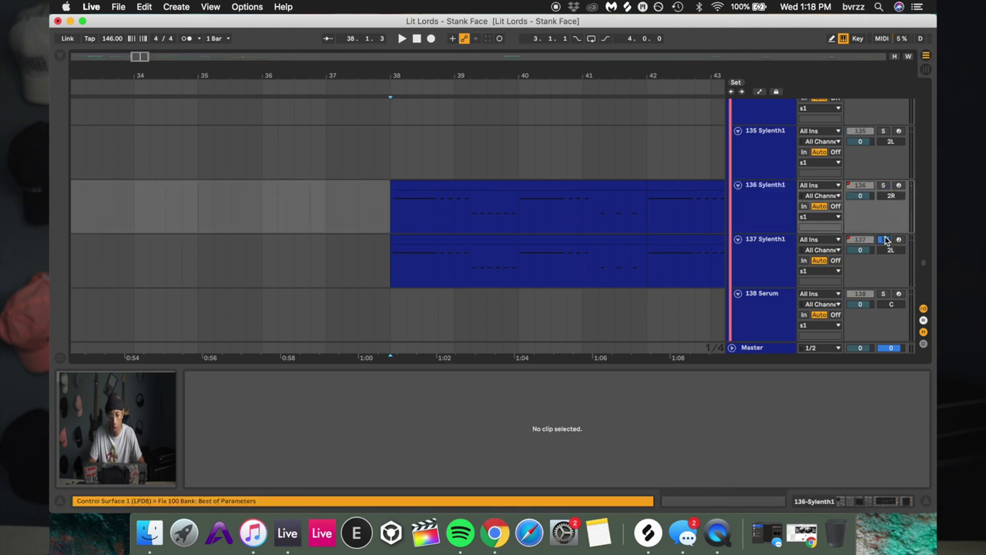
pyautogui.press('space')
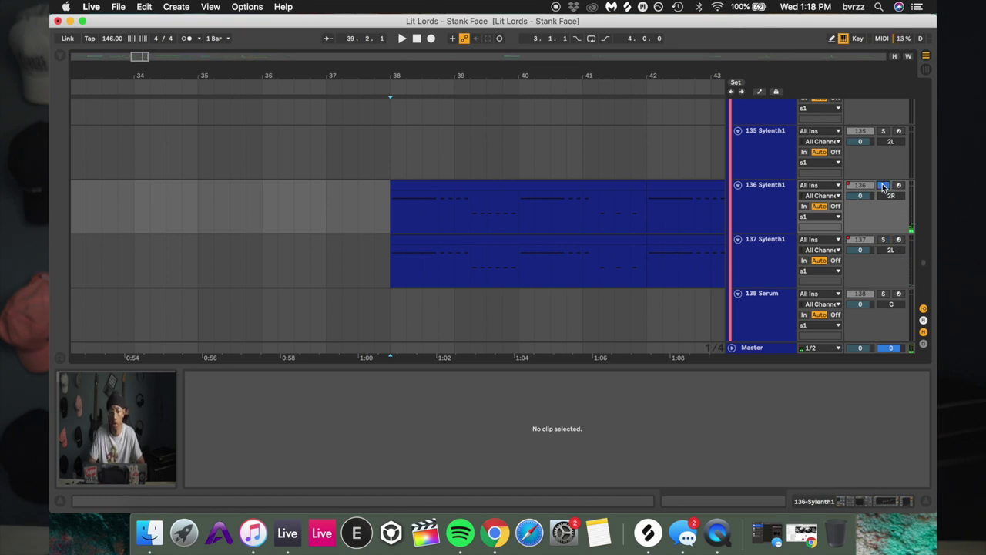
# Play the 136 Sylenth1 track soloed from bar 38, and audition it together with 137 Sylenth1
pyautogui.press('space')
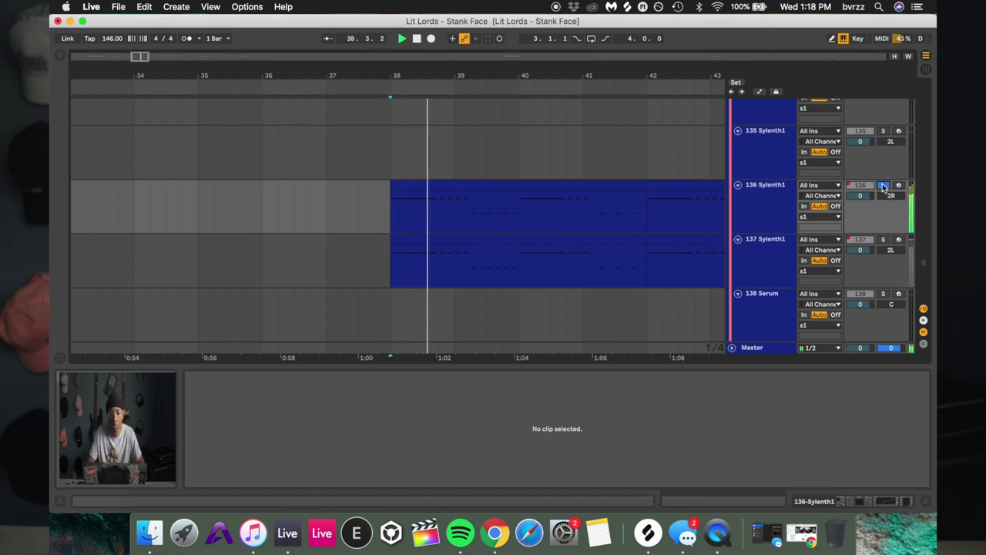
pyautogui.press('space')
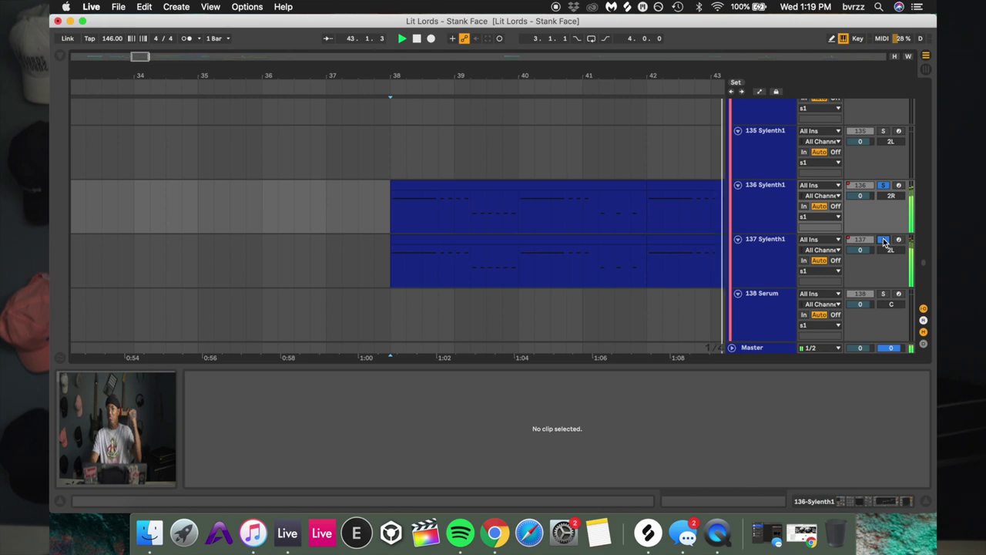
pyautogui.press('space')
# Clear the solo on the 145 Riddim and 150 Serum tracks and open the 150 Serum clip's notes
pyautogui.scroll(-15, 884, 241)
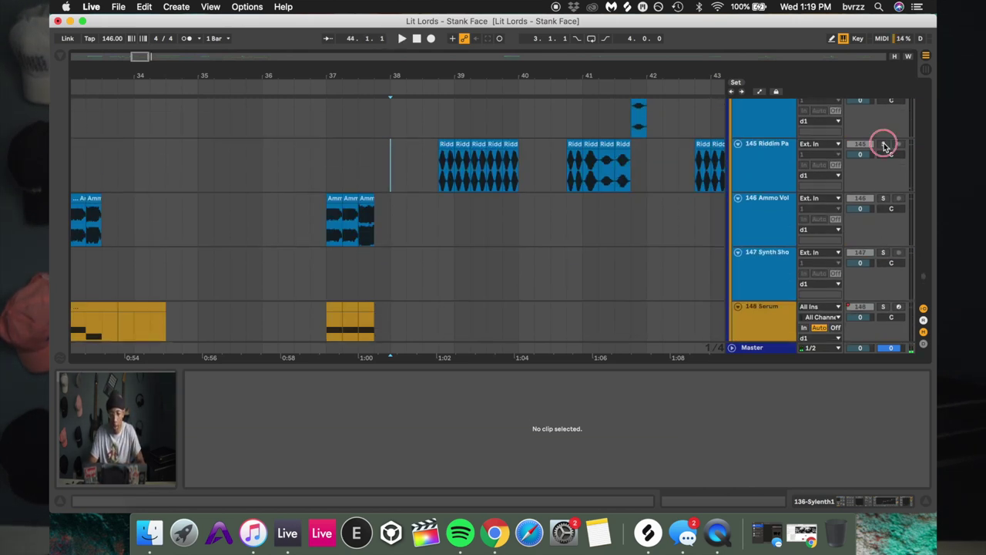
pyautogui.scroll(-5, 878, 170)
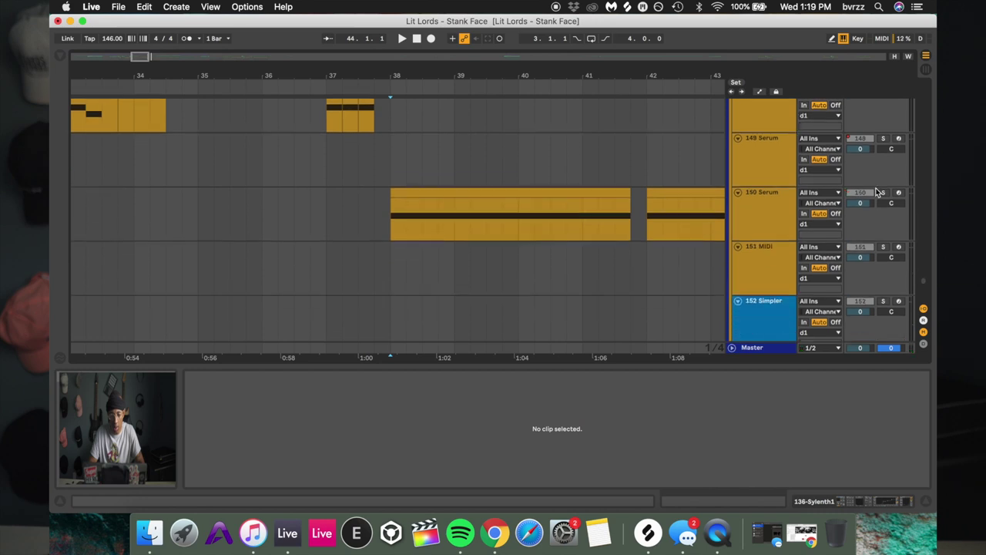
pyautogui.press('space')
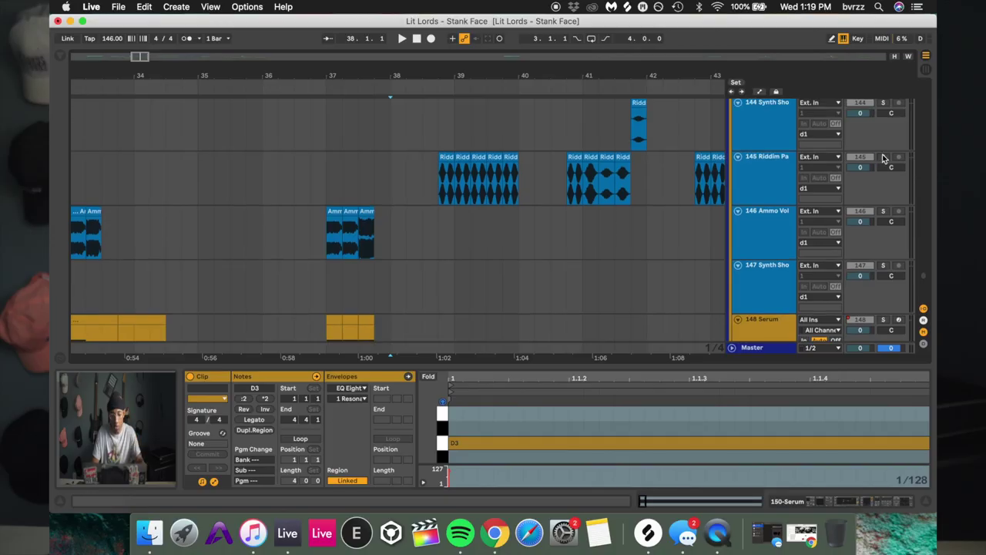
# Clear the Sylenth1 solos, solo the 15 OCTVE.CO and 16 Cymatics bass tracks, and play them together from bar 38
pyautogui.scroll(10, 884, 158)
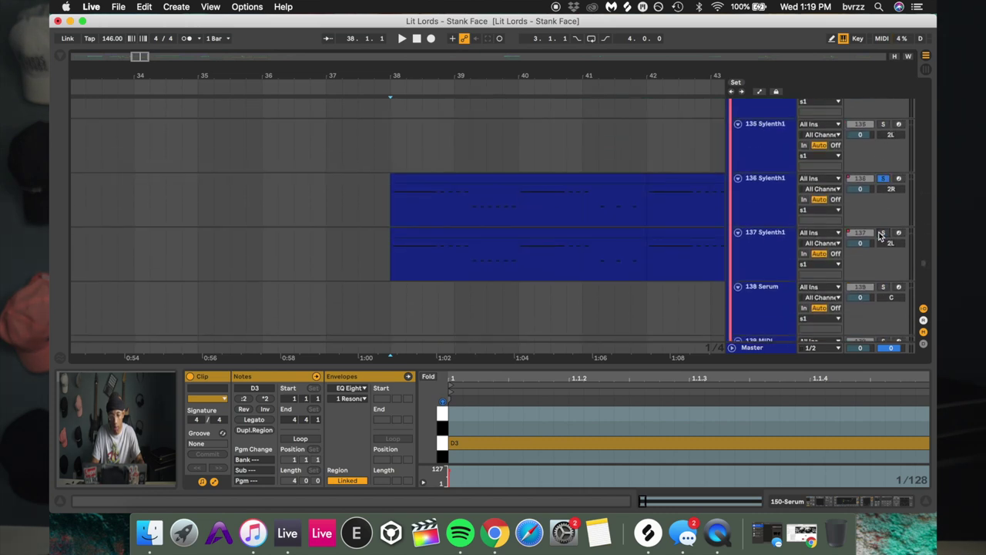
pyautogui.scroll(20, 881, 235)
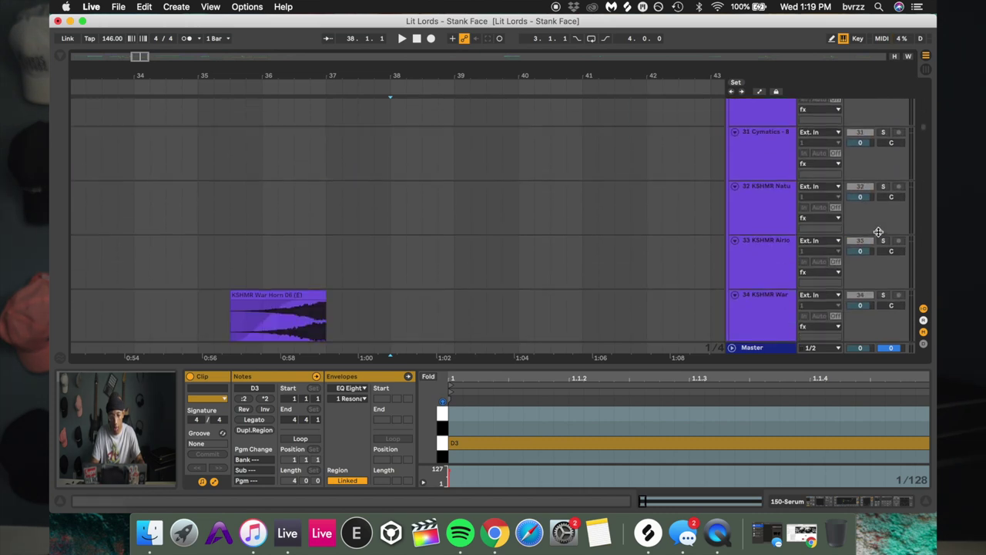
pyautogui.scroll(6, 878, 231)
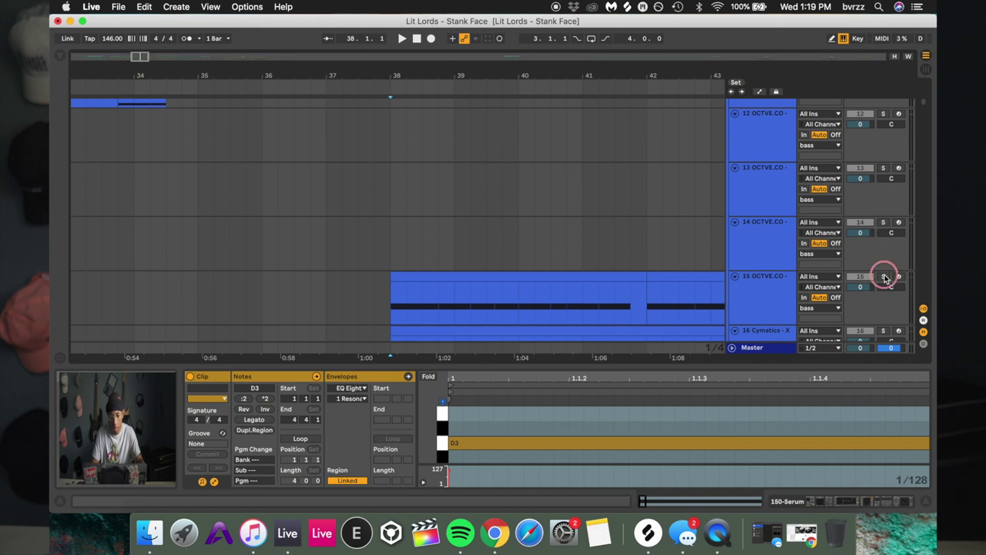
pyautogui.scroll(-2, 884, 277)
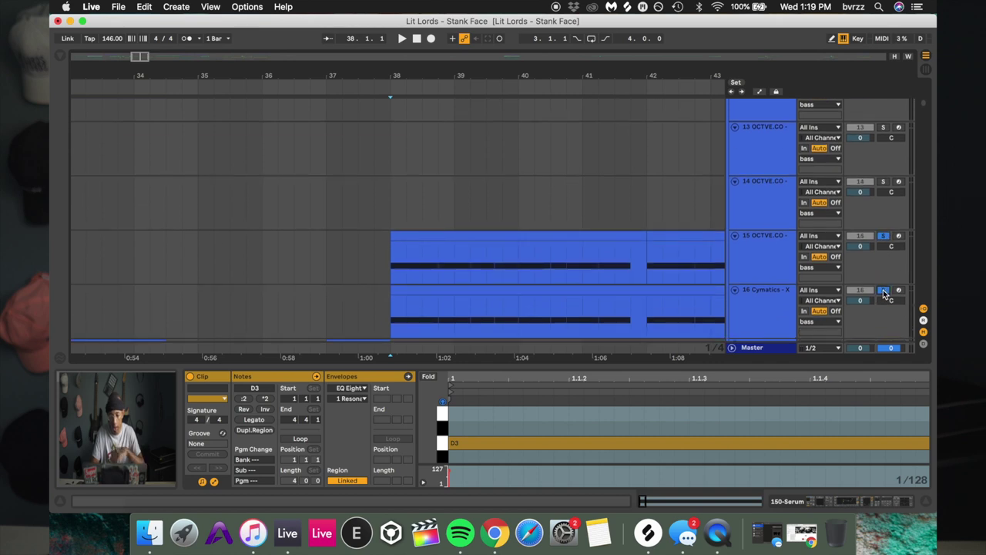
pyautogui.press('space')
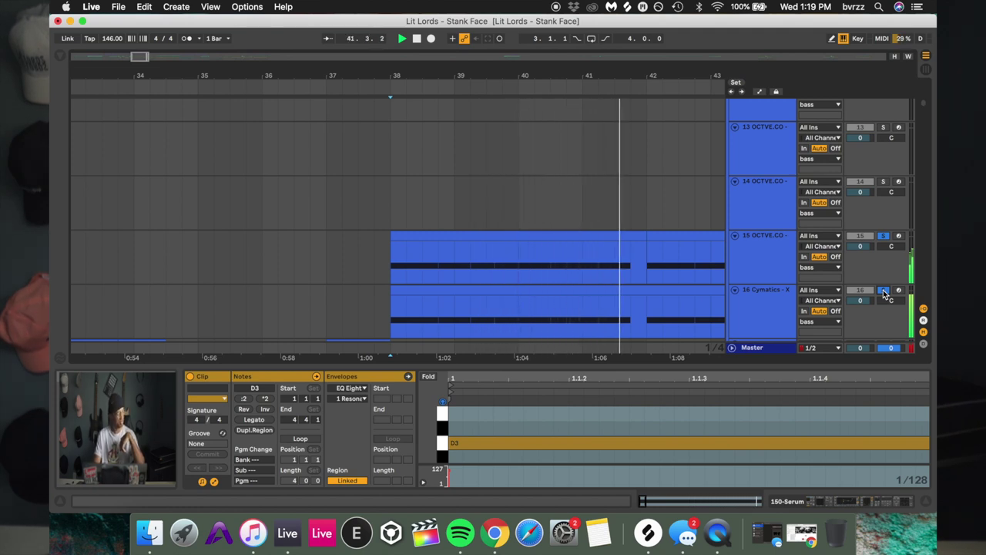
pyautogui.press('space')
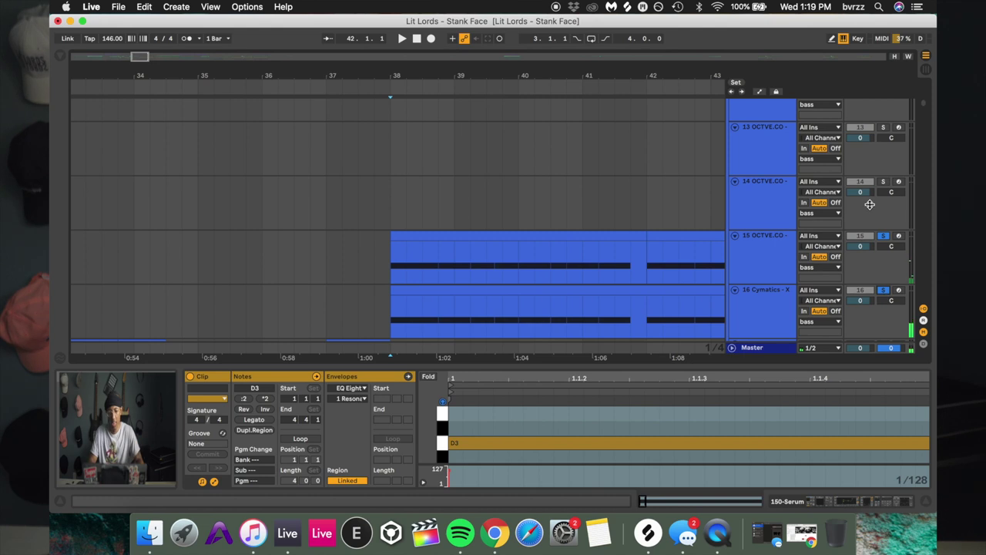
# Add the drums group to the soloed bass tracks and play them together from bar 38
pyautogui.scroll(15, 878, 177)
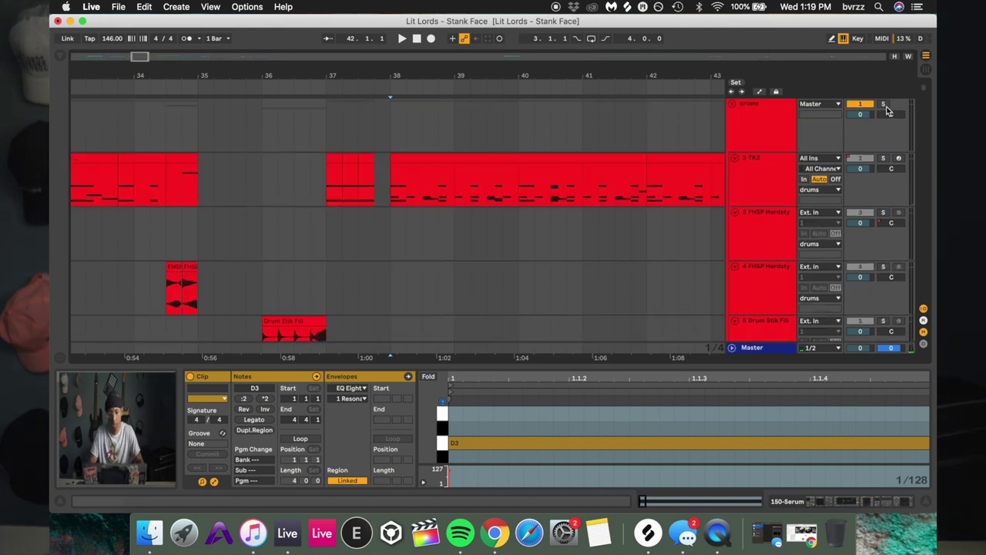
pyautogui.press('space')
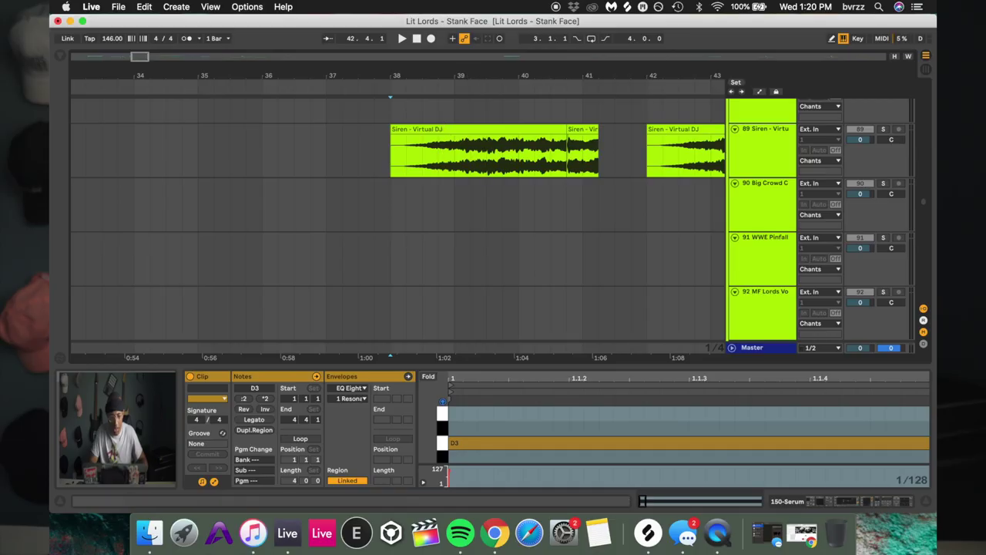
# Solo the 89 Siren track, play it from bar 38, and open the first Siren clip's sample settings
pyautogui.moveTo(467, 75); pyautogui.dragTo(467, 44)
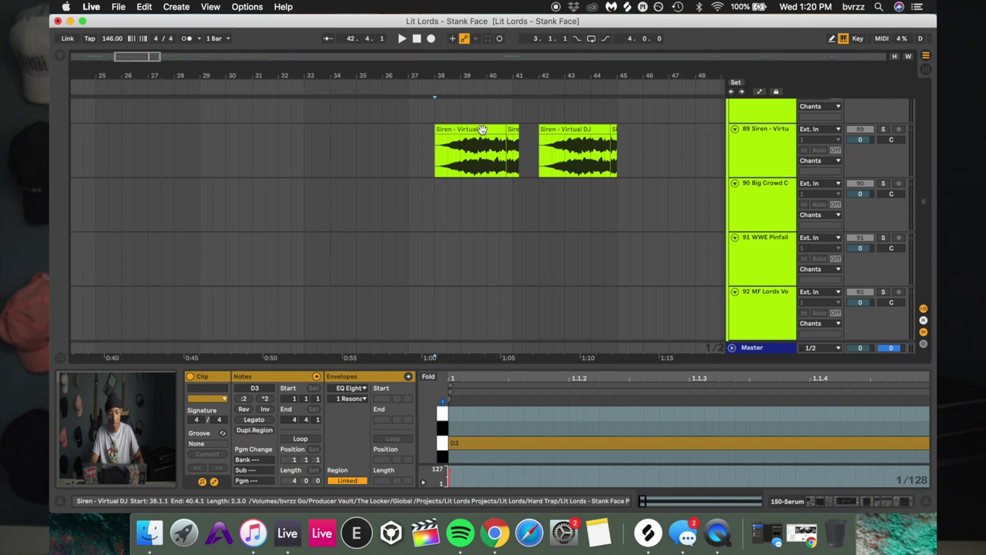
pyautogui.click(480, 128)
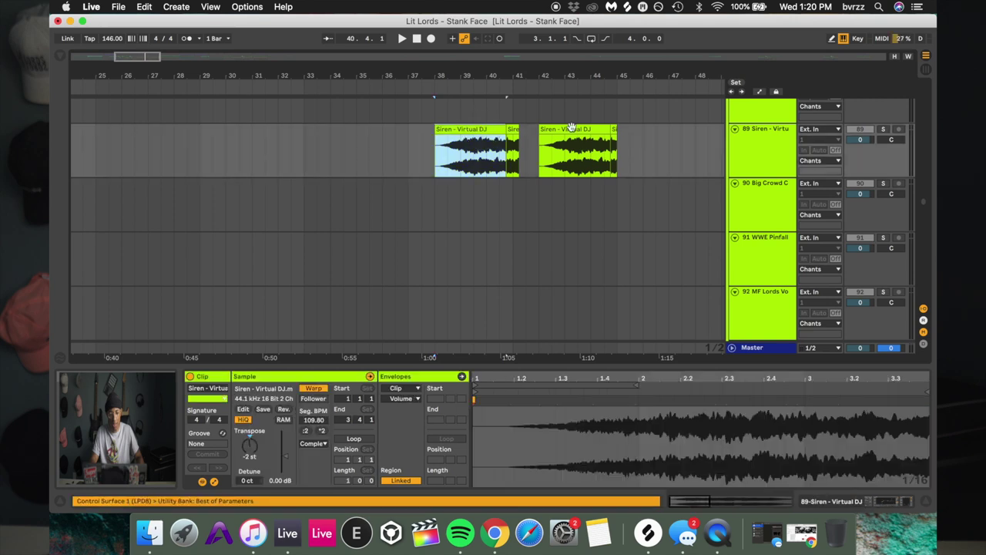
pyautogui.click(884, 129)
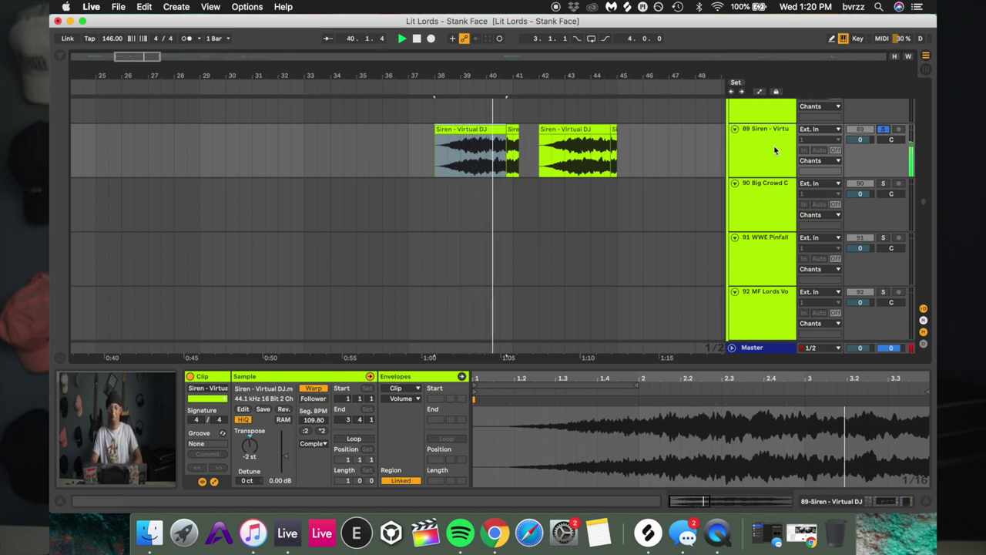
pyautogui.press('space')
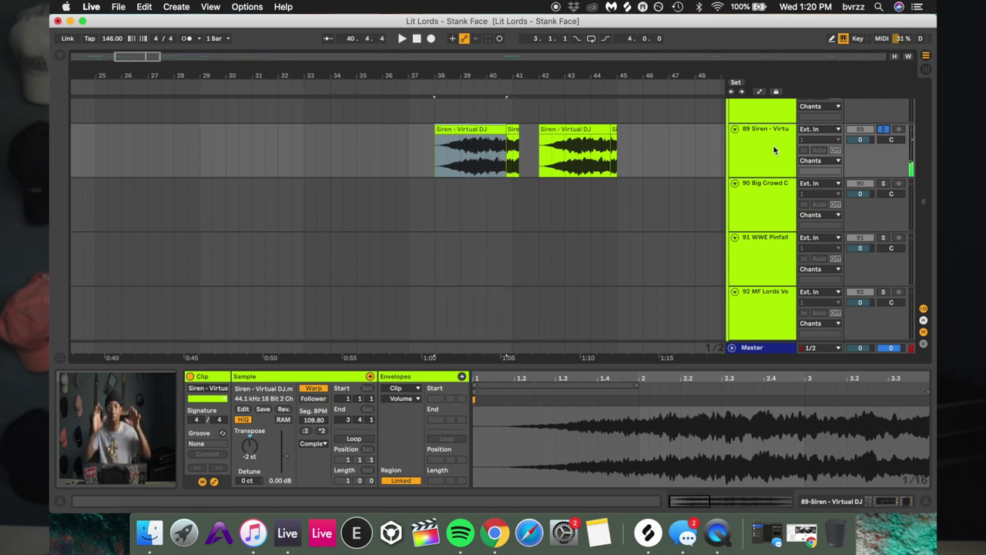
pyautogui.click(774, 150)
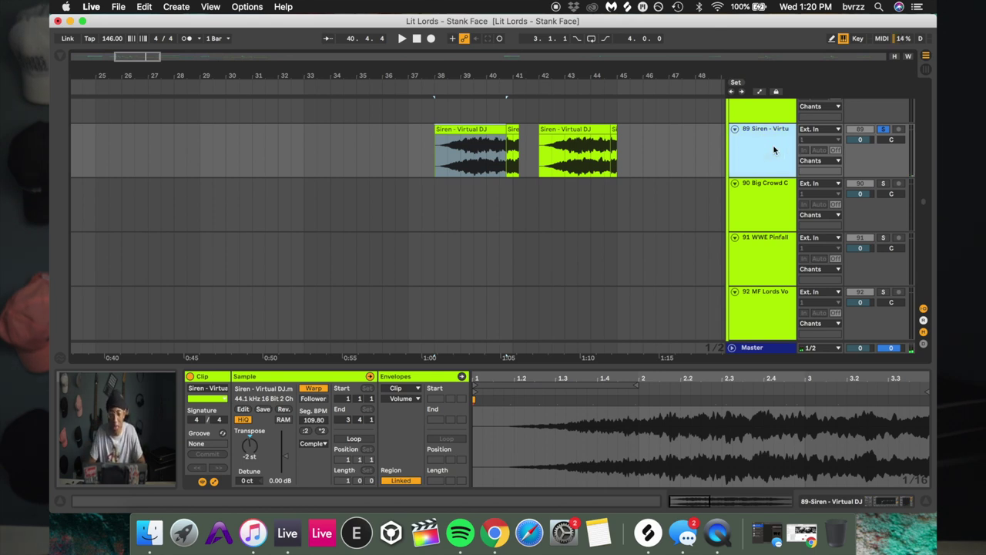
pyautogui.click(480, 139)
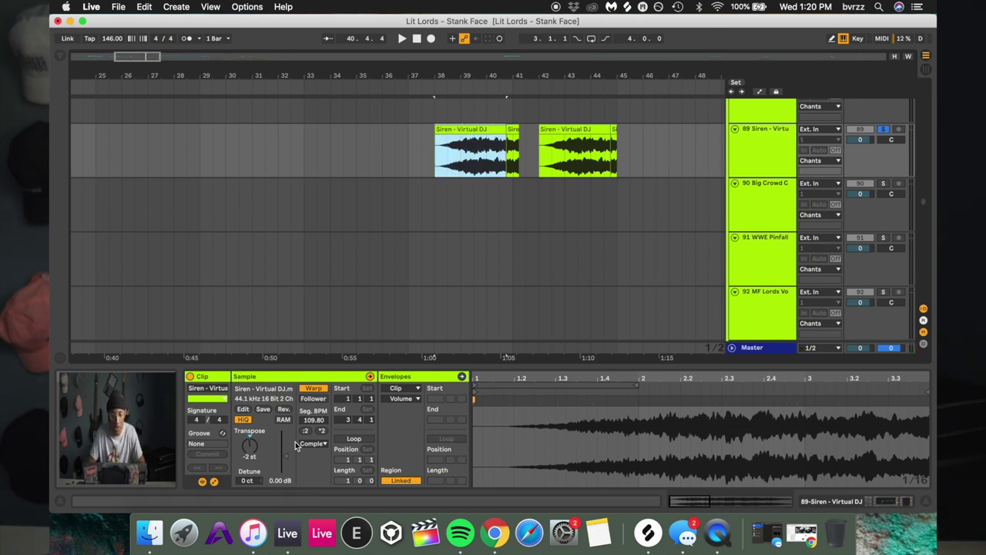
# Examine the sound-effect clips in the Chants group around bars 38 to 42 and the Melodies tracks
pyautogui.scroll(-5, 525, 232)
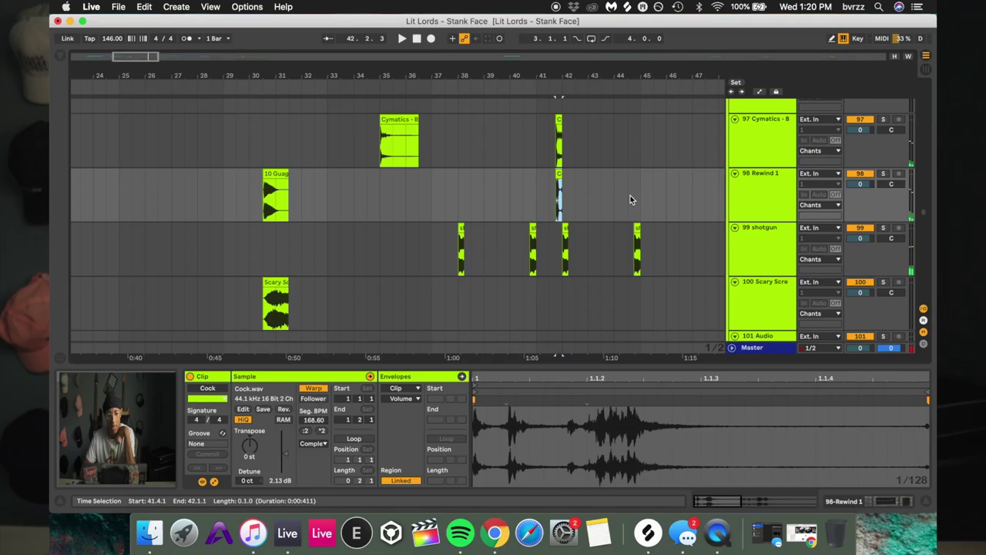
pyautogui.scroll(-10, 630, 199)
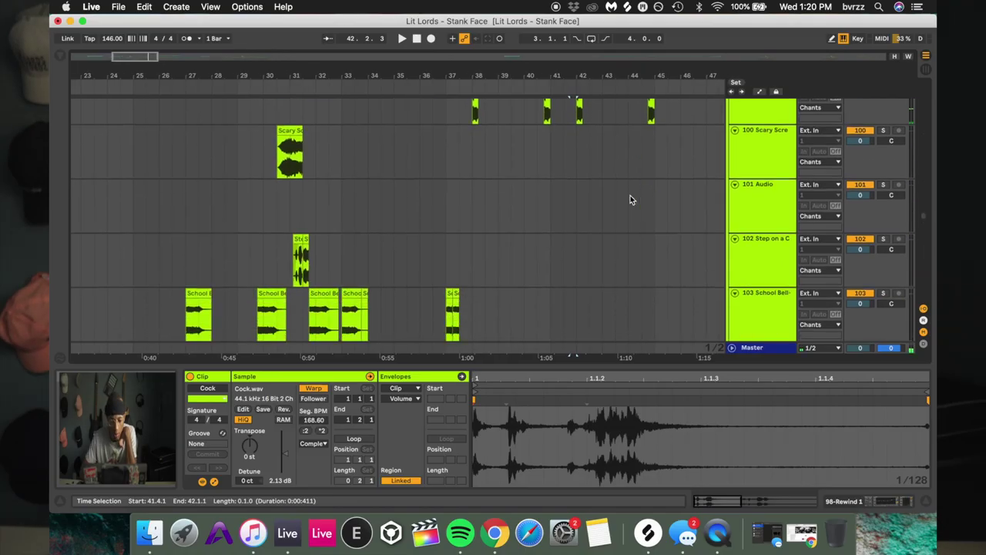
pyautogui.scroll(-20, 630, 199)
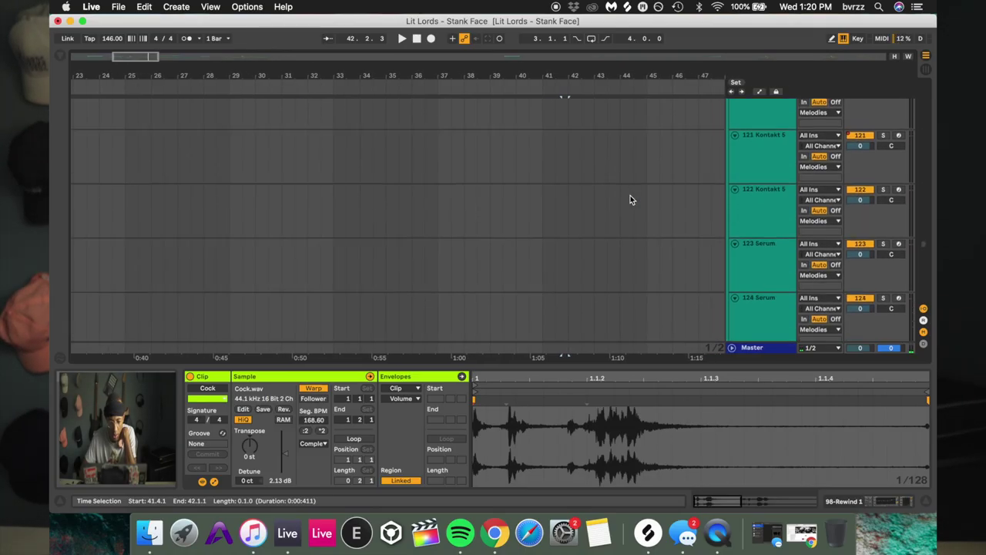
pyautogui.scroll(-5, 630, 199)
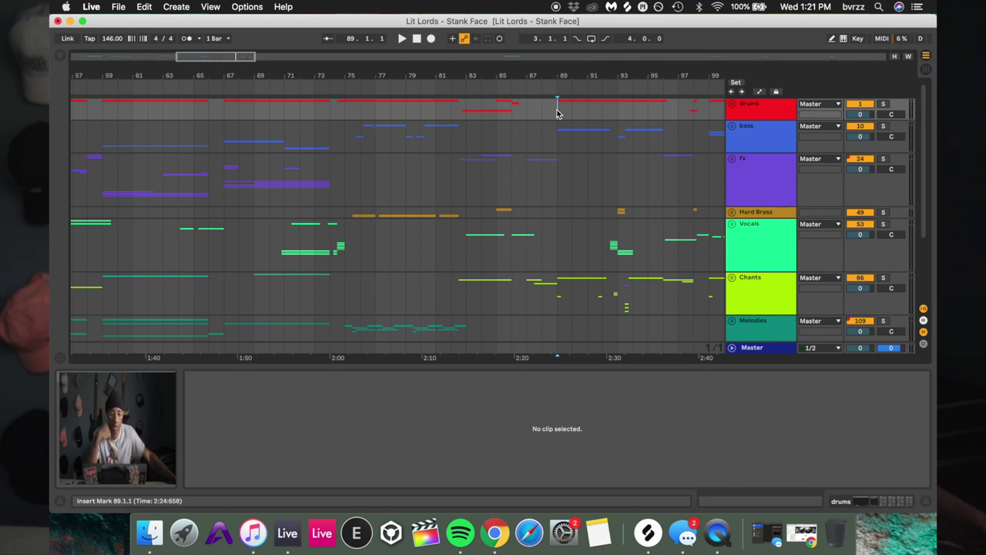
# Show the bass group's device chain, solo the group and play it from bar 89
pyautogui.click(765, 152)
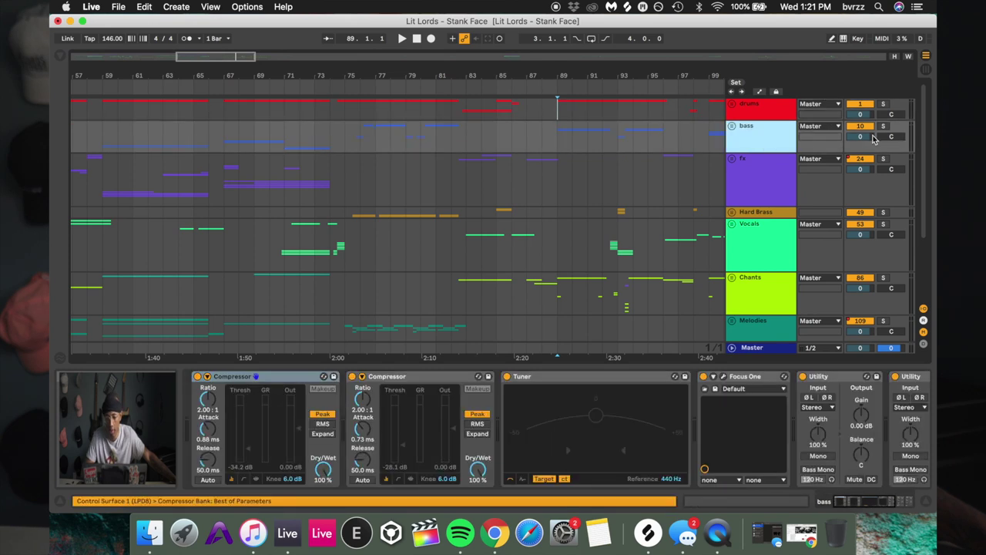
pyautogui.press('space')
pyautogui.press('space')
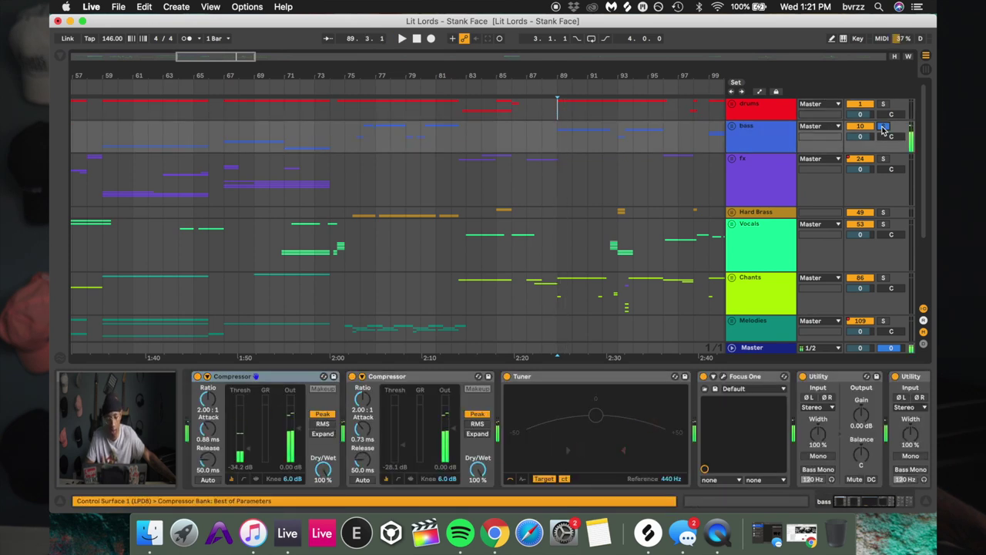
# Solo the Vocals group along with the bass group and play from bar 99
pyautogui.hscroll(5, 644, 148)
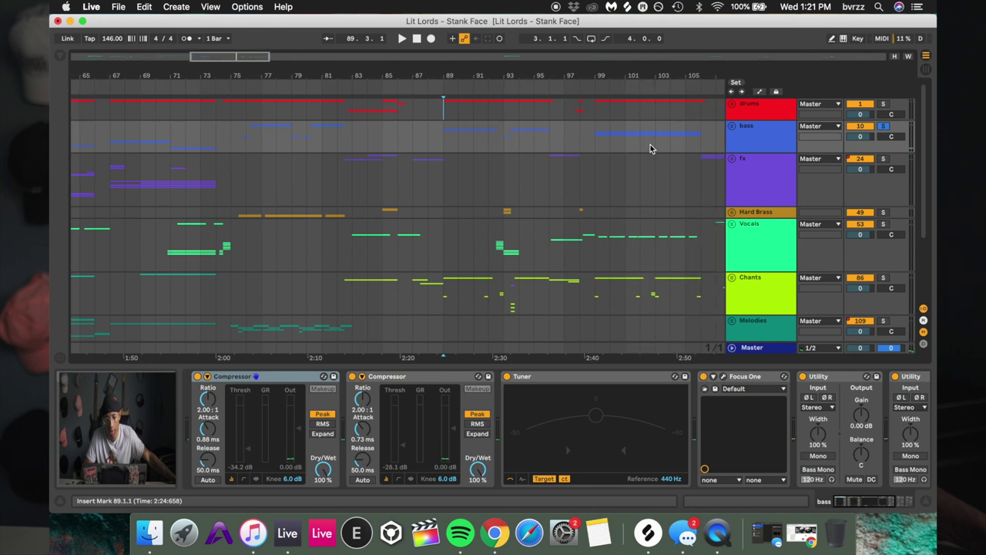
pyautogui.click(601, 248)
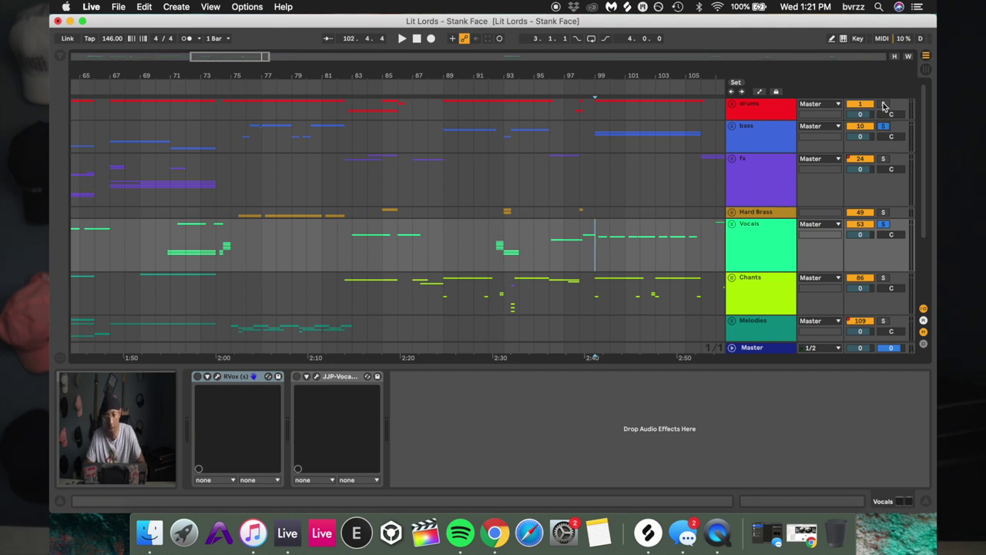
pyautogui.press('space')
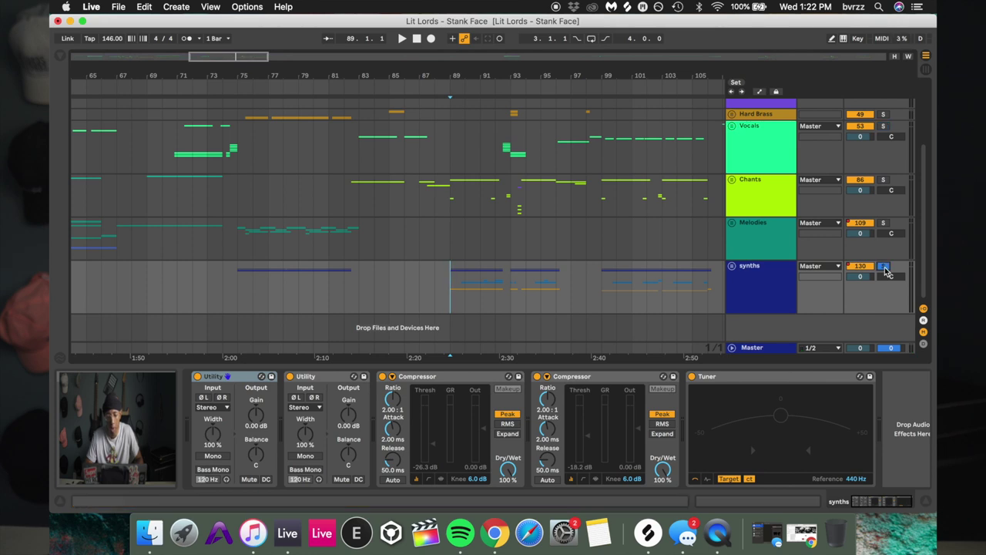
# Play the soloed synths group from bar 89
pyautogui.press('space')
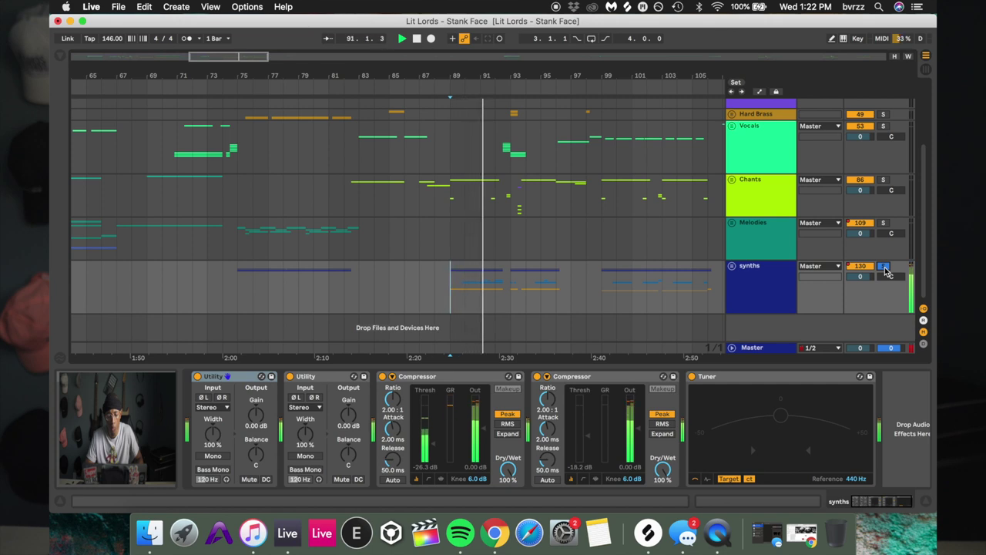
pyautogui.press('space')
# Expand the synths group and its subgroups, and play the 136 and 137 Sylenth1 tracks soloed from bar 89
pyautogui.click(732, 267)
pyautogui.click(733, 267)
pyautogui.click(754, 187)
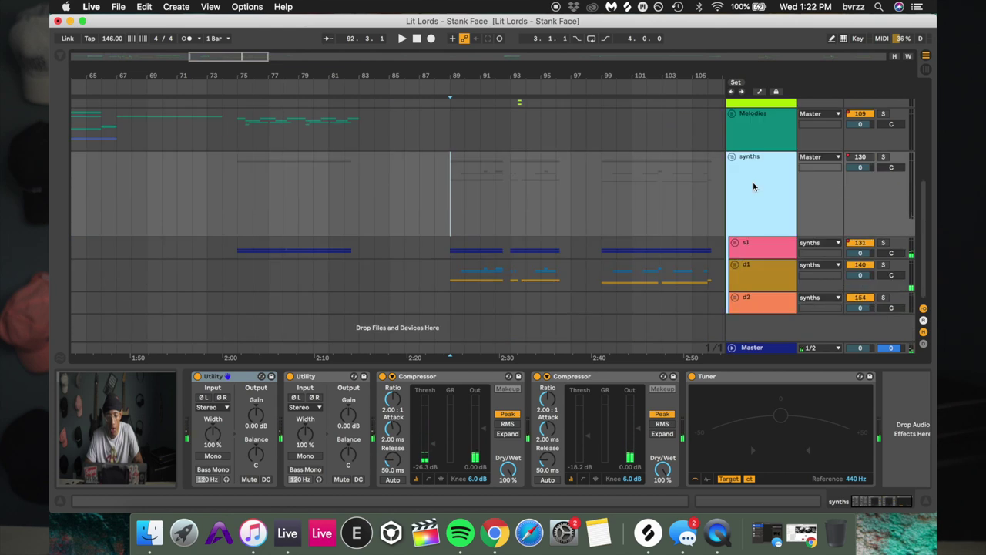
pyautogui.hotkey('alt', 'u')
pyautogui.scroll(-10, 755, 187)
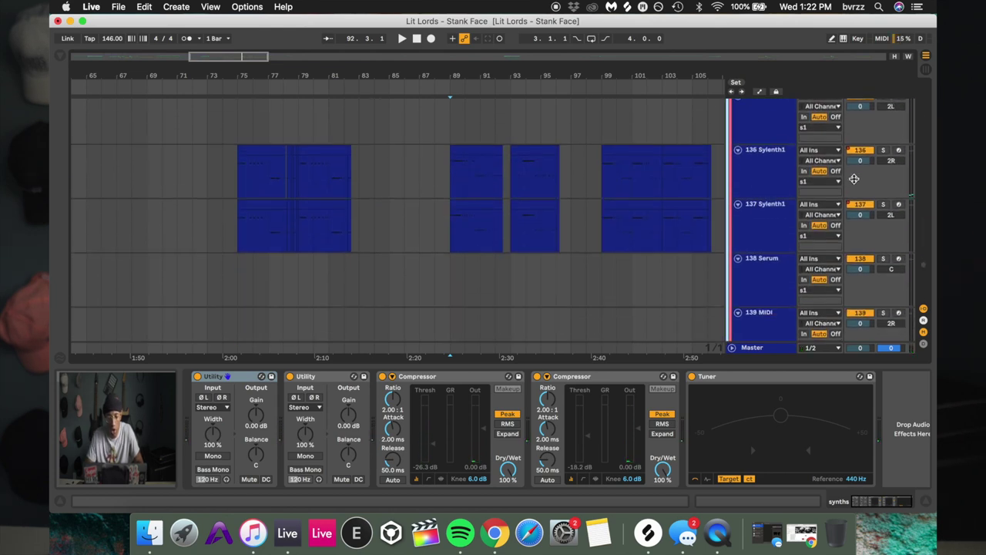
pyautogui.press('space')
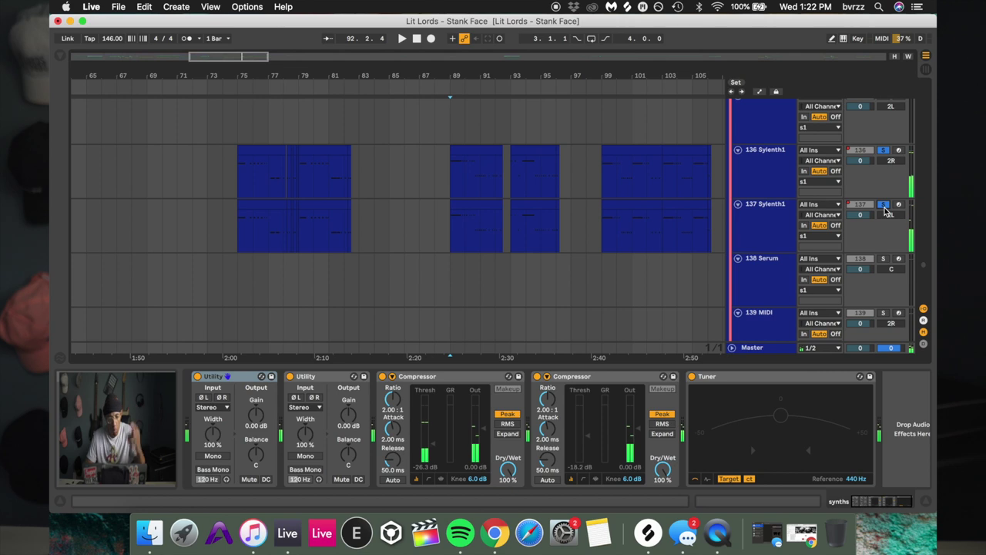
# Solo the 145 Riddim track in the d1 group and play it from its first clip after bar 89
pyautogui.scroll(-5, 886, 209)
pyautogui.scroll(-3, 885, 211)
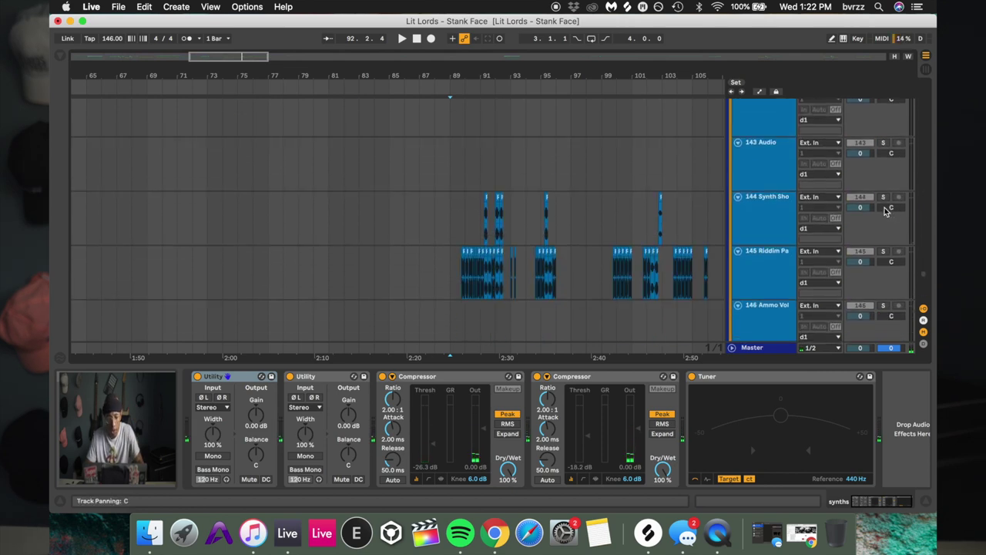
pyautogui.click(458, 271)
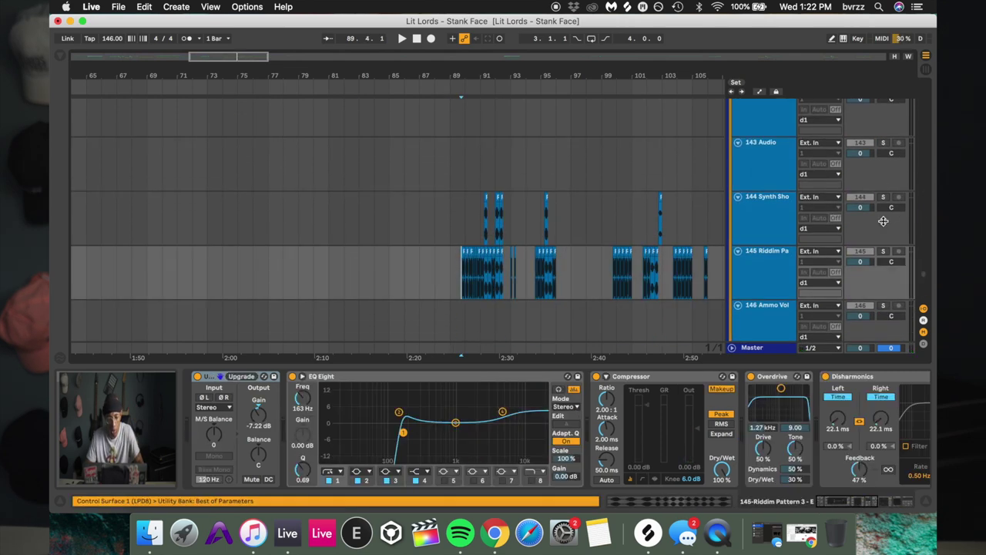
pyautogui.press('space')
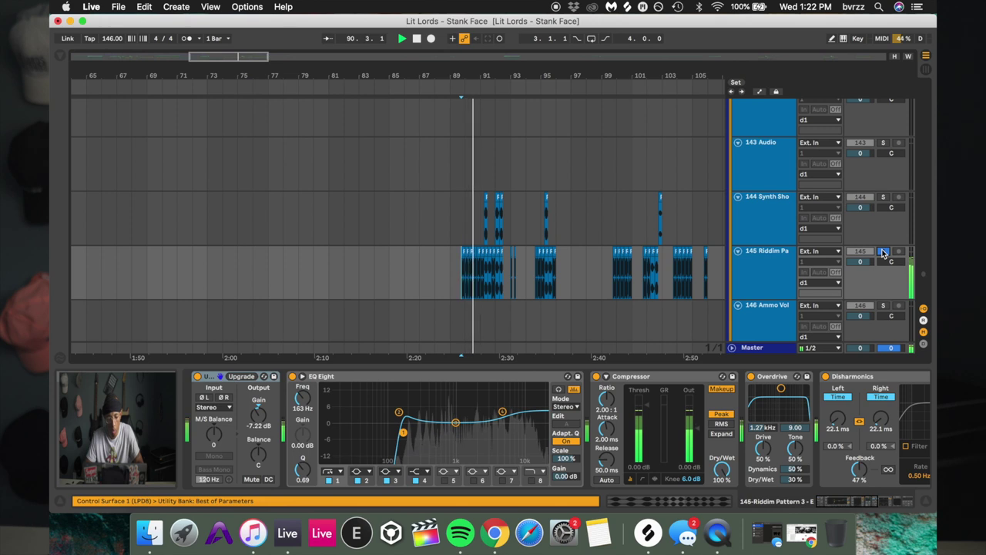
# Play the 136 and 137 Sylenth1 tracks soloed from bar 89, and open the 136 Sylenth1 clip's notes
pyautogui.moveTo(501, 80); pyautogui.dragTo(491, 141)
pyautogui.press('space')
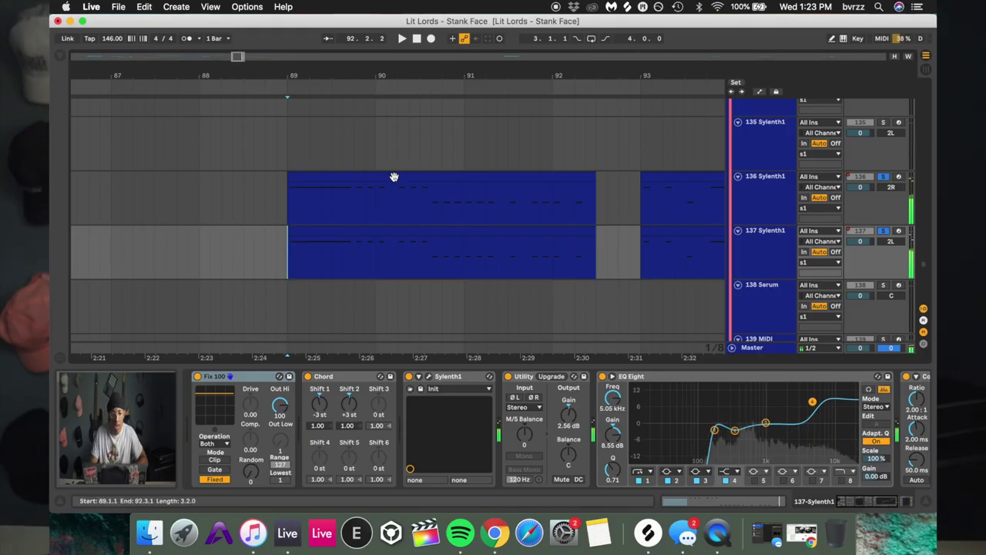
pyautogui.click(393, 177)
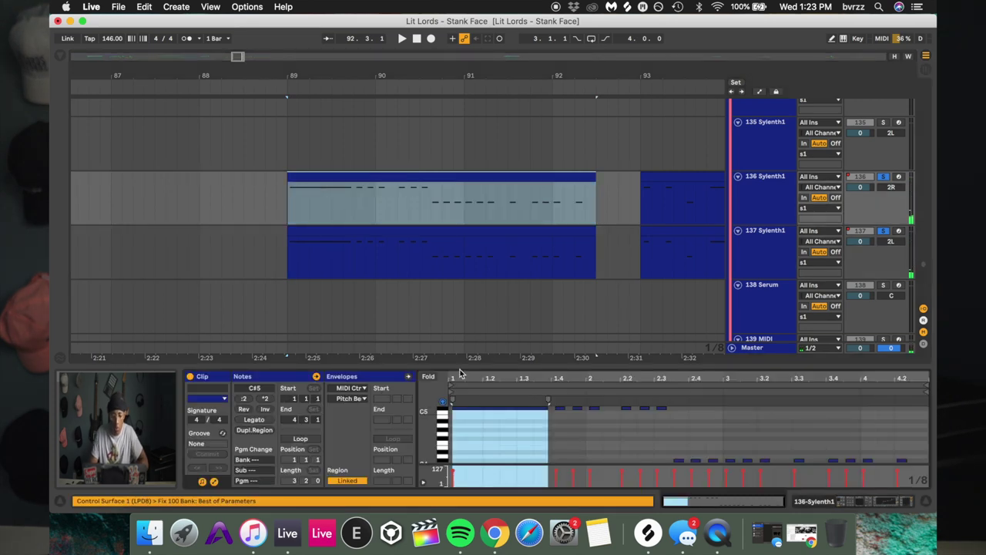
# Examine the timing of the first note and the shorter repeated notes in the 136 Sylenth1 clip, selecting all its notes
pyautogui.moveTo(452, 374); pyautogui.dragTo(466, 417)
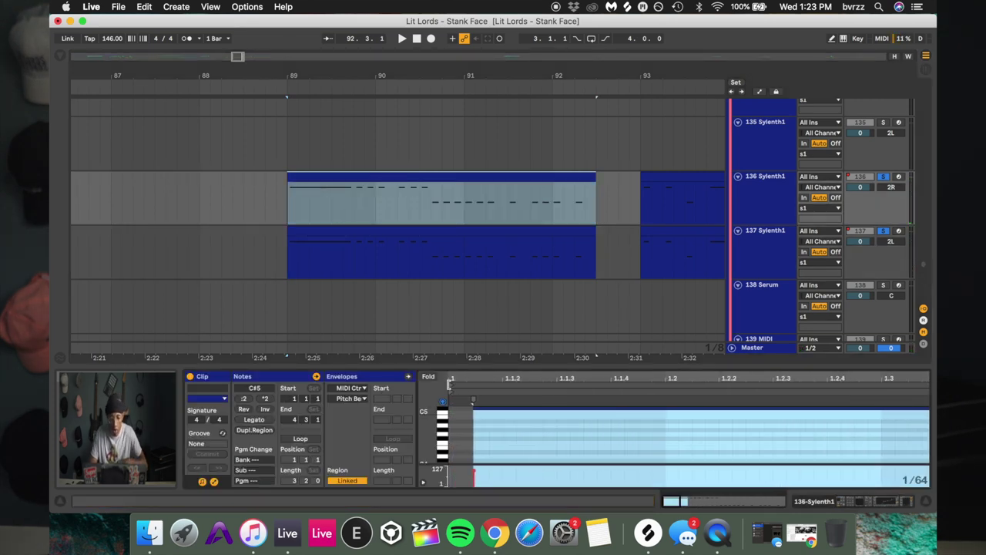
pyautogui.click(465, 417)
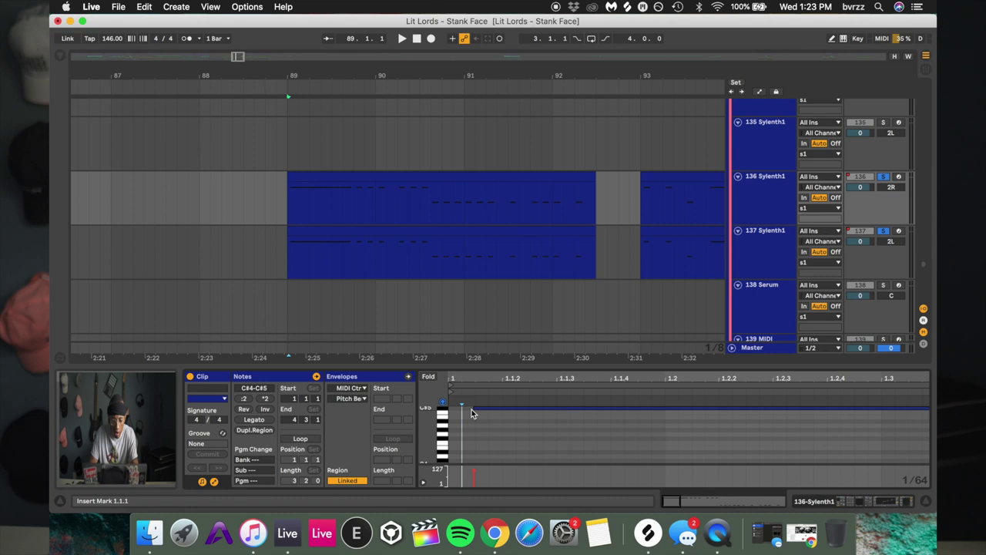
pyautogui.moveTo(473, 379); pyautogui.dragTo(458, 378)
pyautogui.hscroll(5, 514, 444)
pyautogui.scroll(3, 540, 443)
pyautogui.click(540, 444)
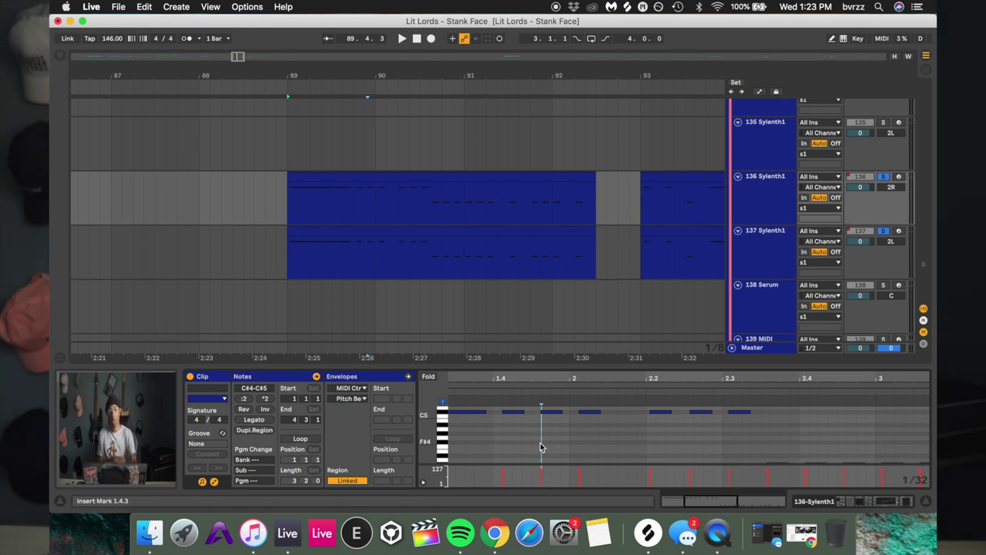
pyautogui.press('super+a')
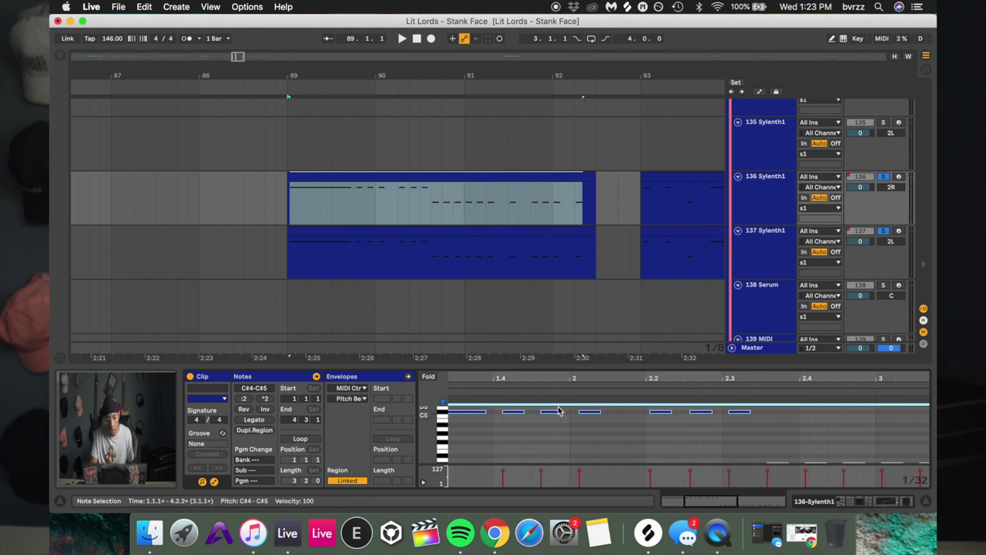
pyautogui.moveTo(657, 379)
pyautogui.mouseDown()
pyautogui.moveTo(658, 409)
pyautogui.moveTo(658, 381)
pyautogui.mouseUp()
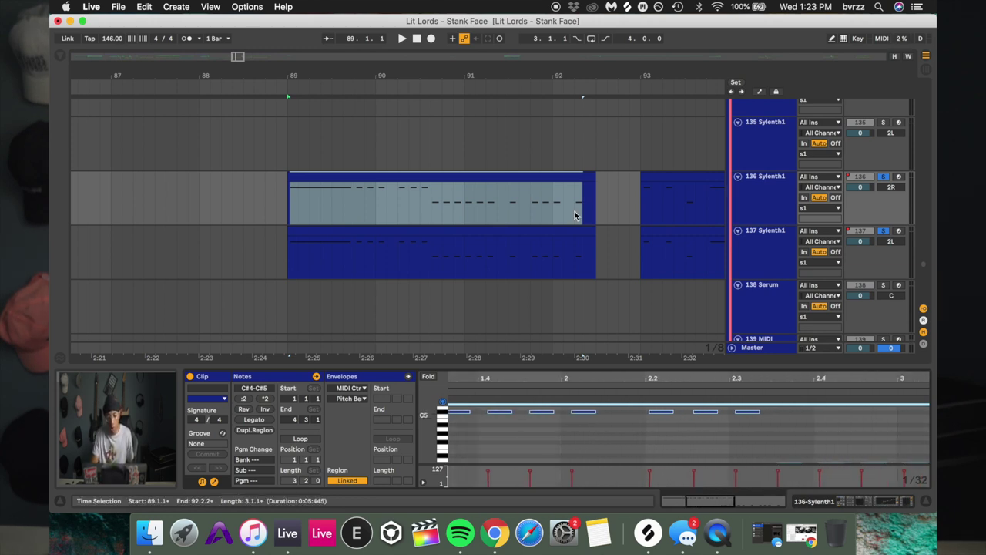
# Open the 2 TK2 drum clip at bar 89, solo the track and audition its REMEDY HI HAT_6 sound
pyautogui.scroll(20, 562, 168)
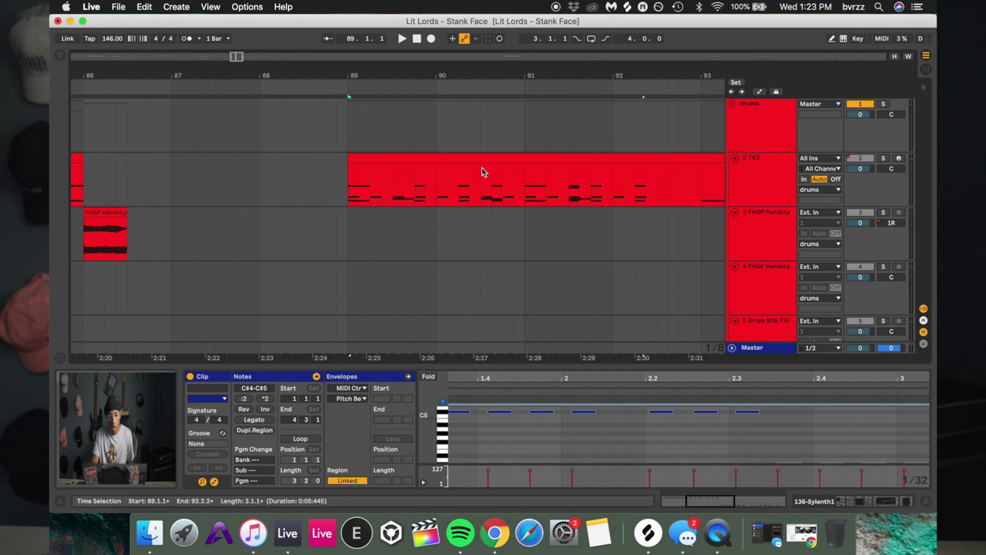
pyautogui.click(478, 158)
pyautogui.moveTo(516, 377); pyautogui.dragTo(516, 408)
pyautogui.click(506, 446)
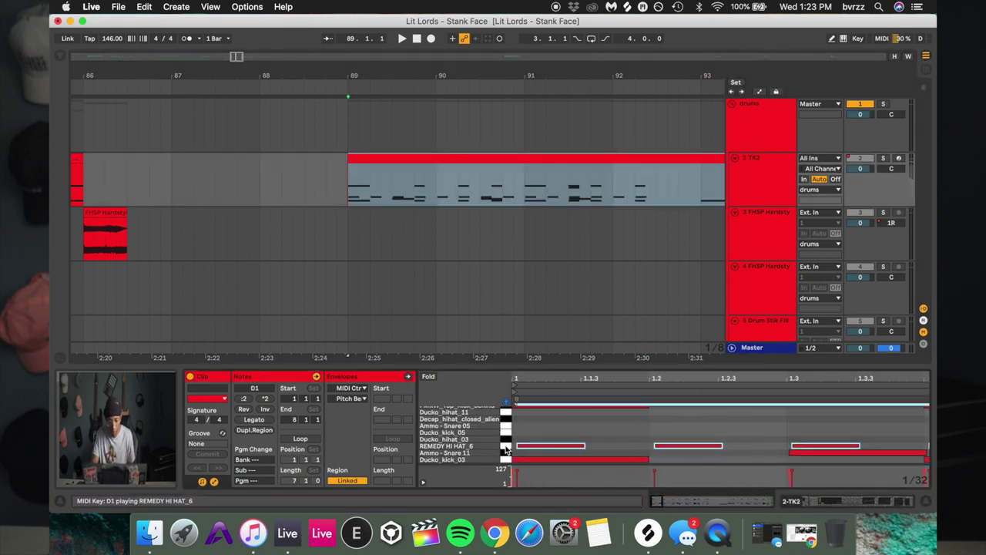
pyautogui.click(882, 158)
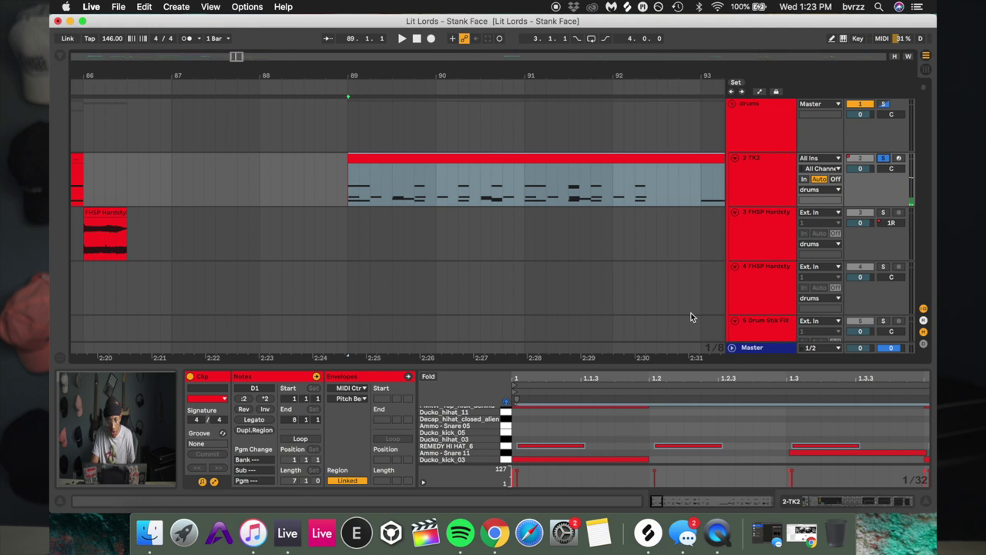
pyautogui.click(508, 446)
# Clear the 2 TK2 solo and play the 149 Serum track soloed from bar 89
pyautogui.click(885, 158)
pyautogui.click(885, 159)
pyautogui.press('space')
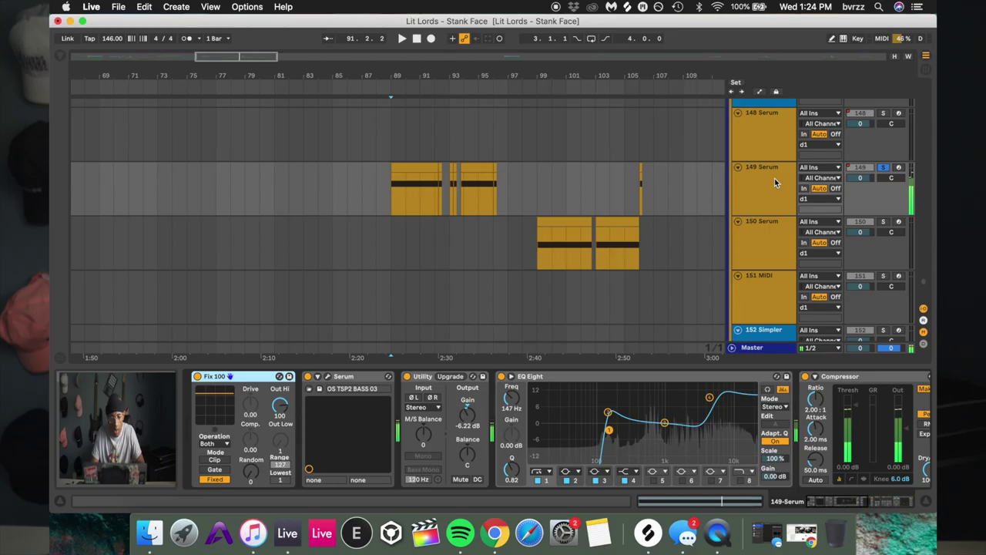
# Compare the 149 Serum track from bar 89 with Disharmonics on and off, leaving Disharmonics bypassed and Sharing enabled
pyautogui.hscroll(10, 561, 419)
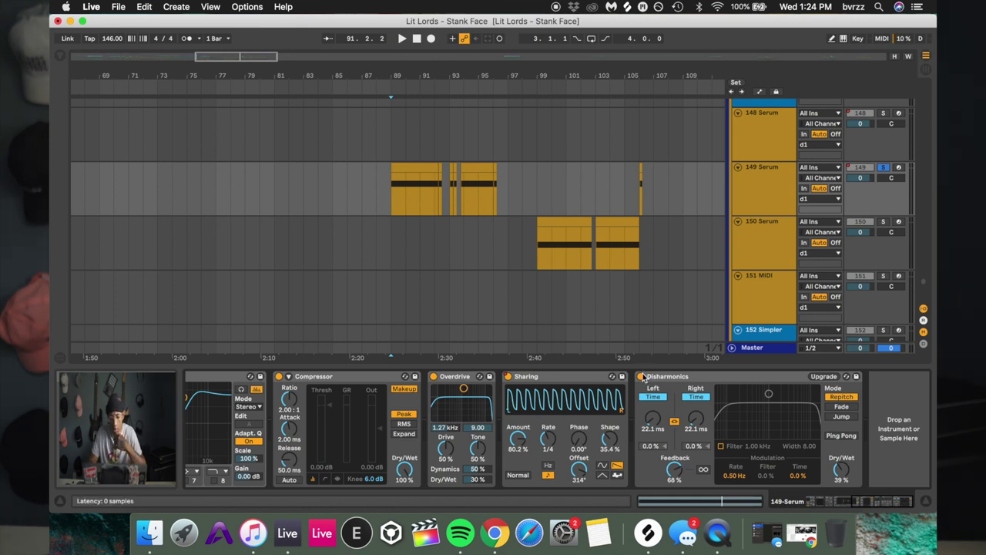
pyautogui.click(641, 377)
pyautogui.press('space')
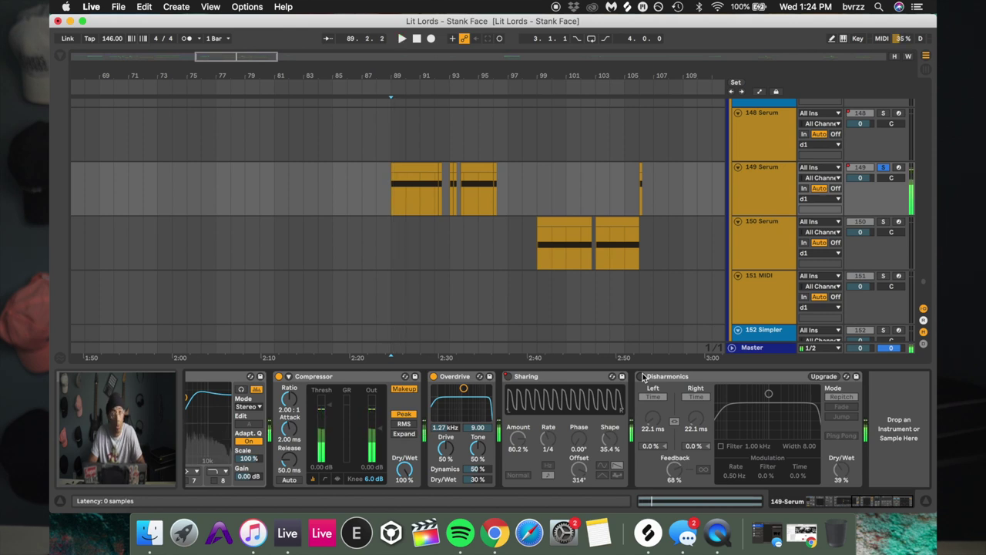
pyautogui.click(641, 377)
pyautogui.press('space')
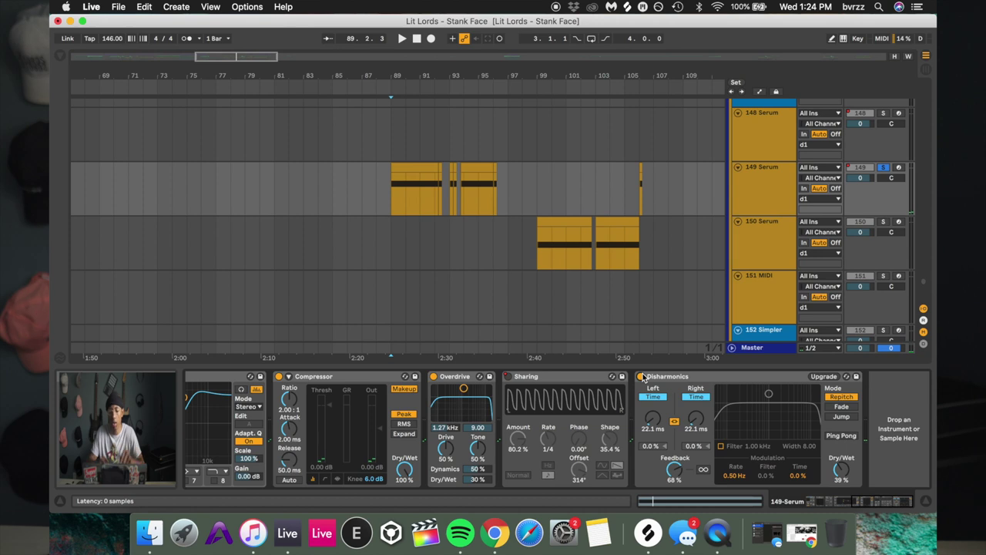
pyautogui.click(641, 377)
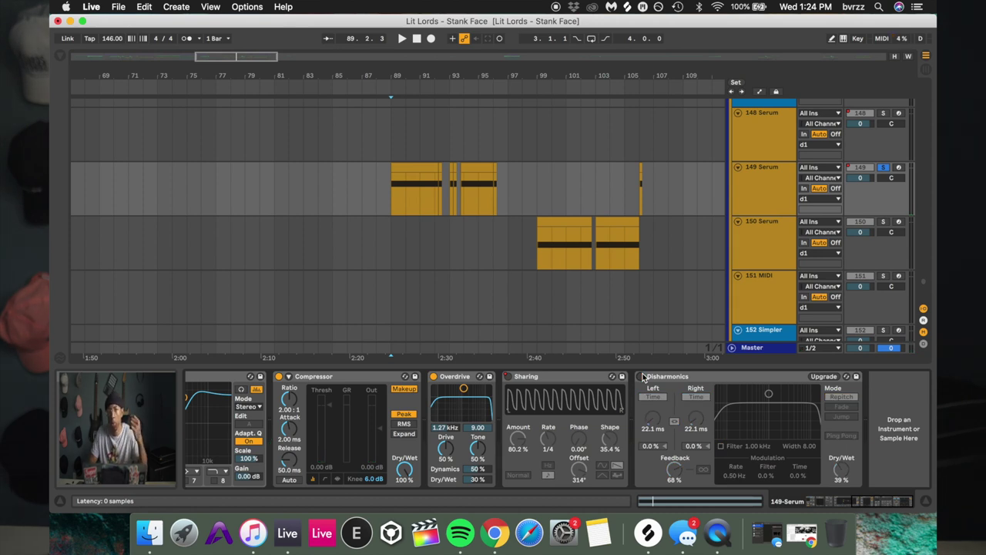
pyautogui.click(508, 377)
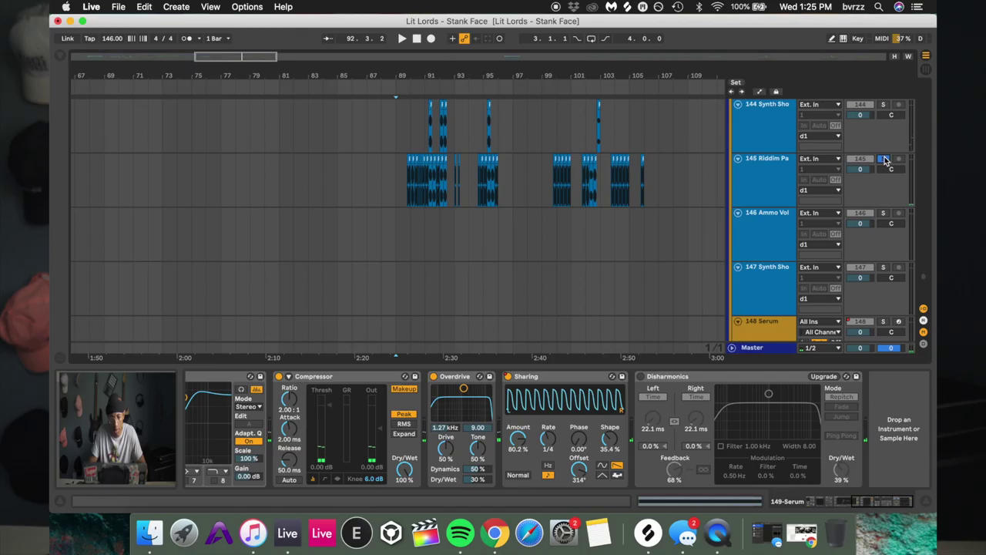
# Solo the 144 Synth Sho track alongside 145 Riddim Pa and play both from bar 89
pyautogui.click(882, 105)
pyautogui.press('space')
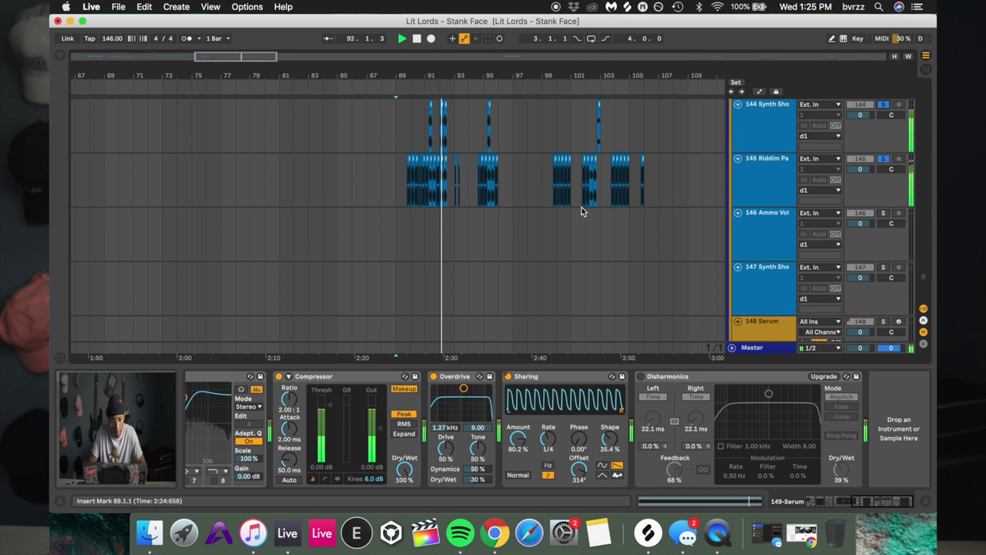
pyautogui.press('space')
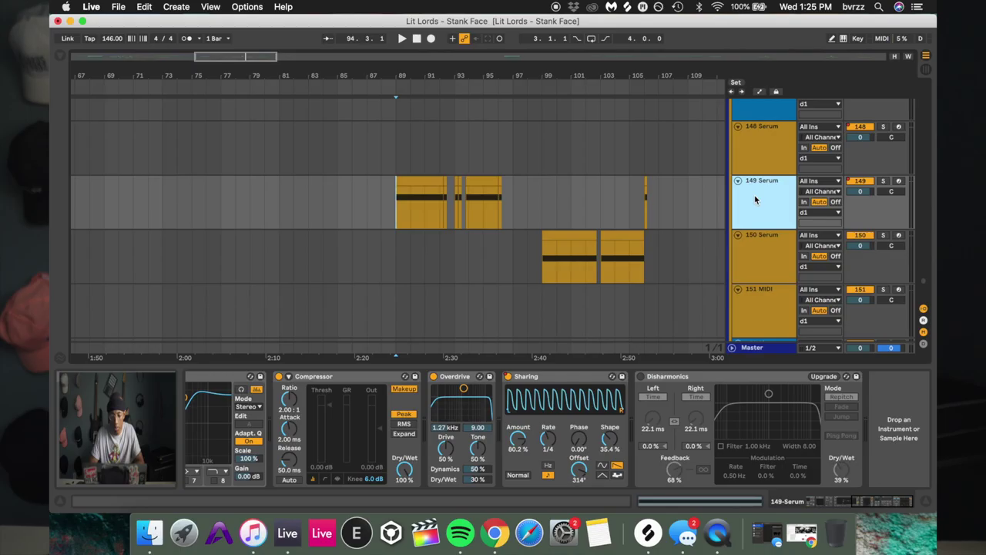
# Examine the start of the 149 Serum device chain and locate the 136 and 137 Sylenth1 clips at bar 89
pyautogui.click(554, 485)
pyautogui.hscroll(-10, 555, 486)
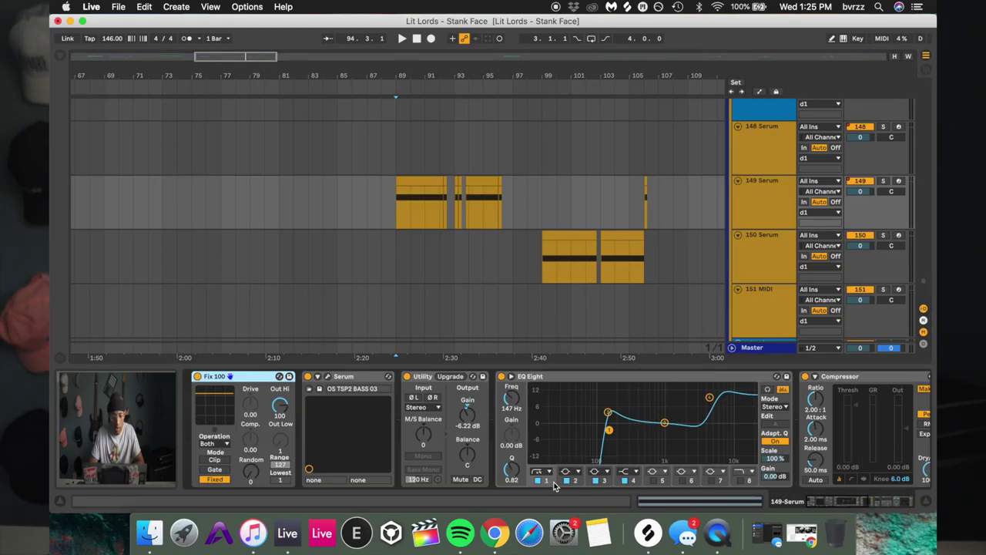
pyautogui.scroll(10, 558, 300)
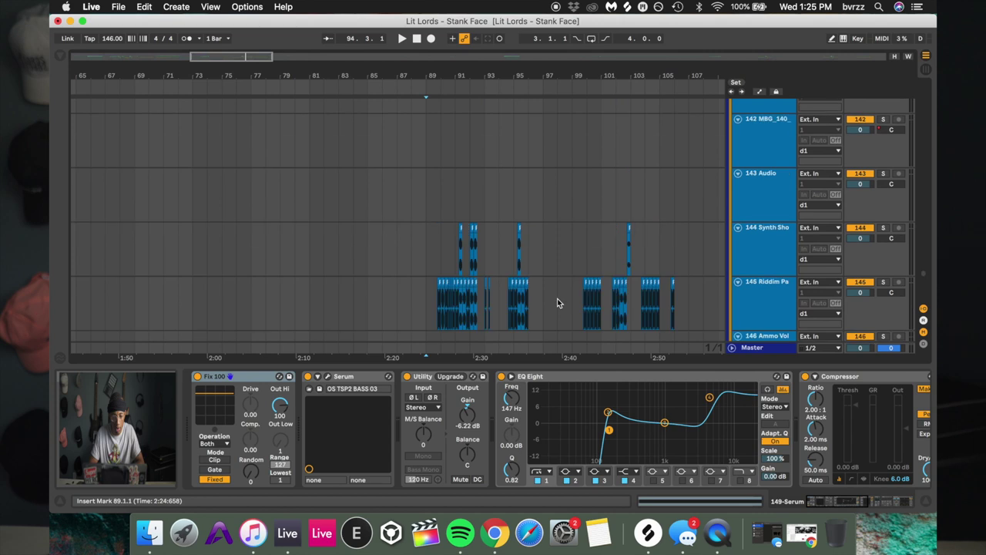
pyautogui.scroll(-5, 557, 298)
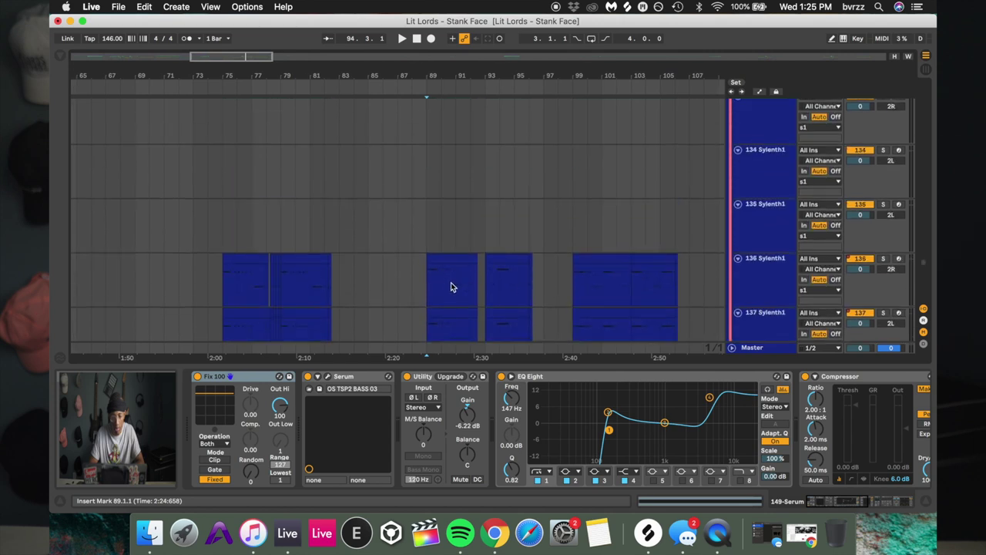